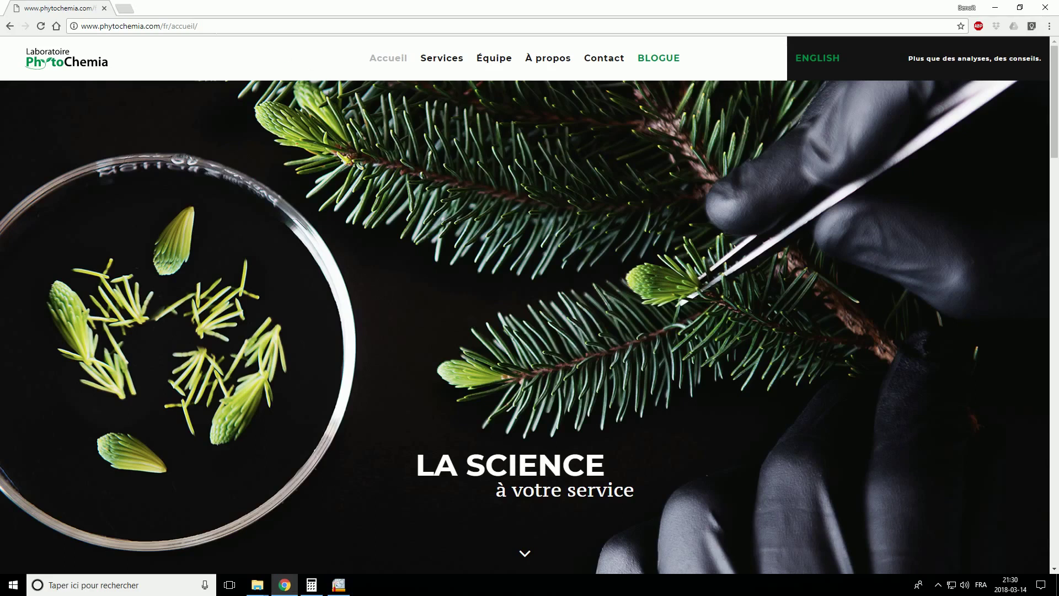
- Search the web for "chemsketch ACD" and open the ACD/Labs ChemSketch freeware page at its download options
key(ctrl+l)
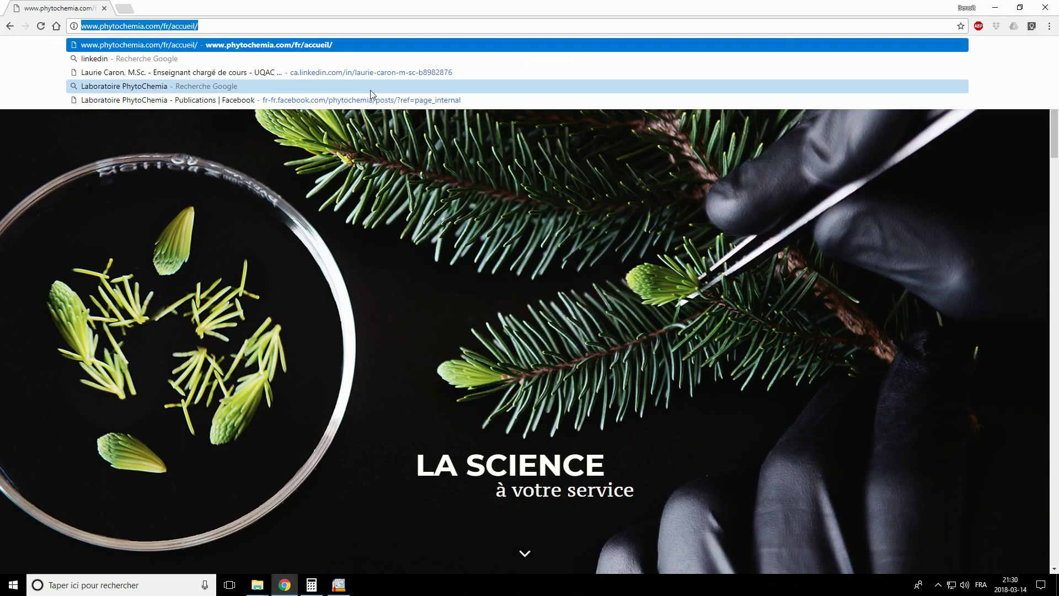
text(chemsketch ACD)
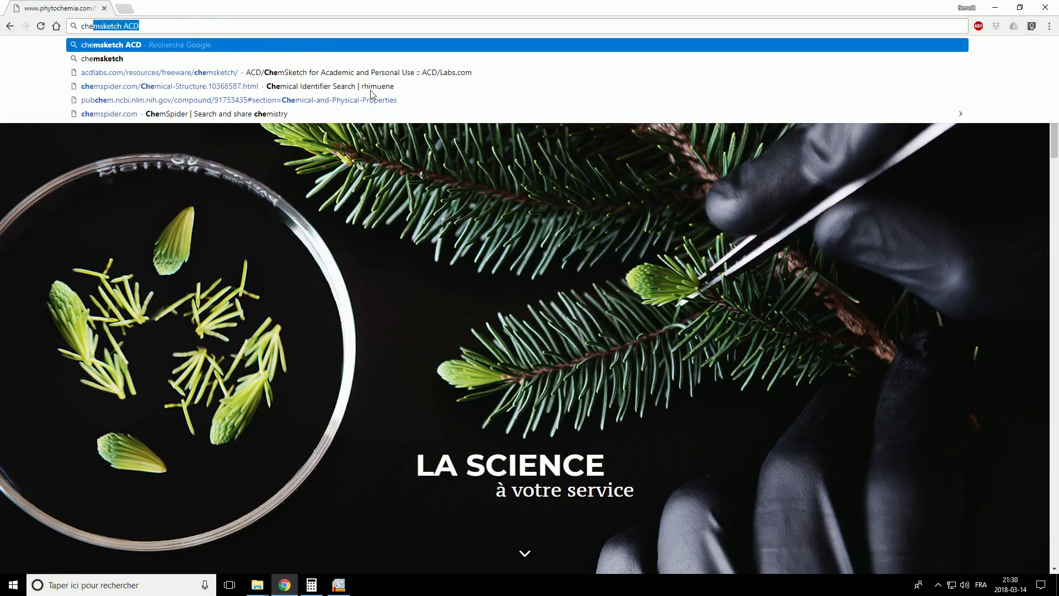
click(132, 48)
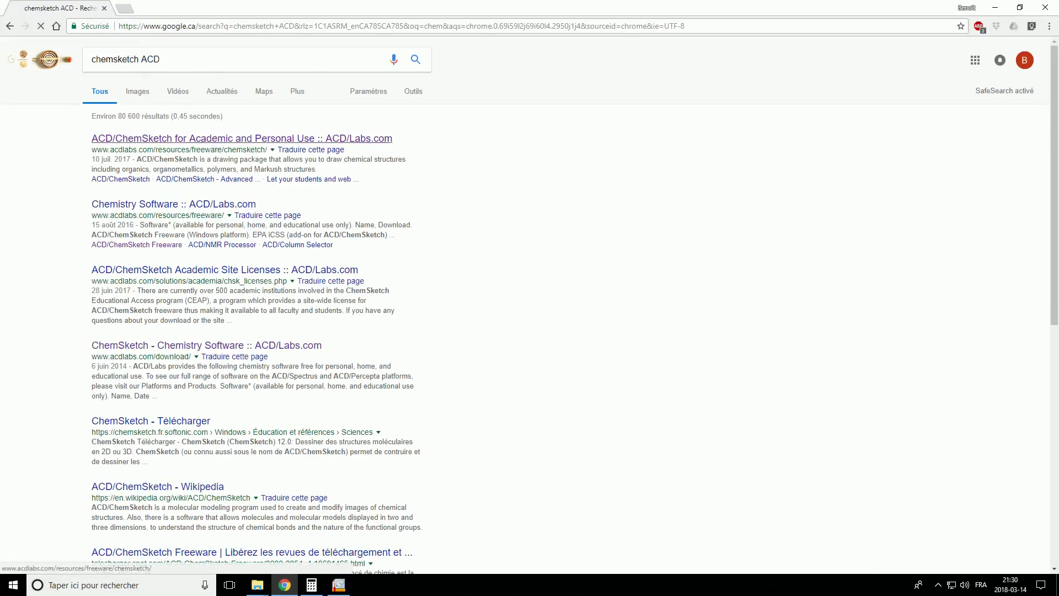
click(248, 146)
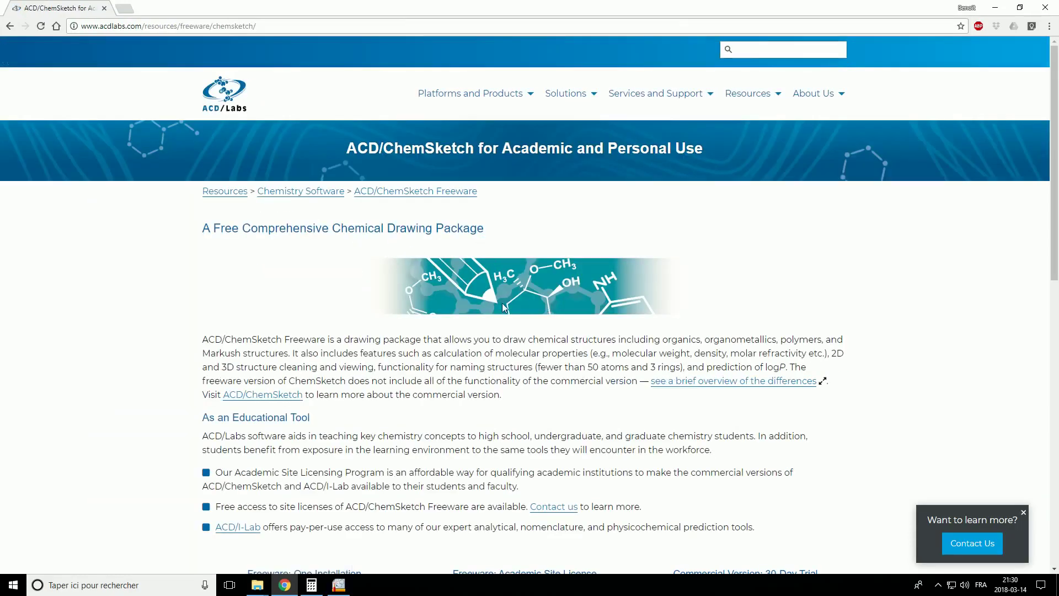
scroll(532, 296, down, 5)
scroll(532, 296, up, 1)
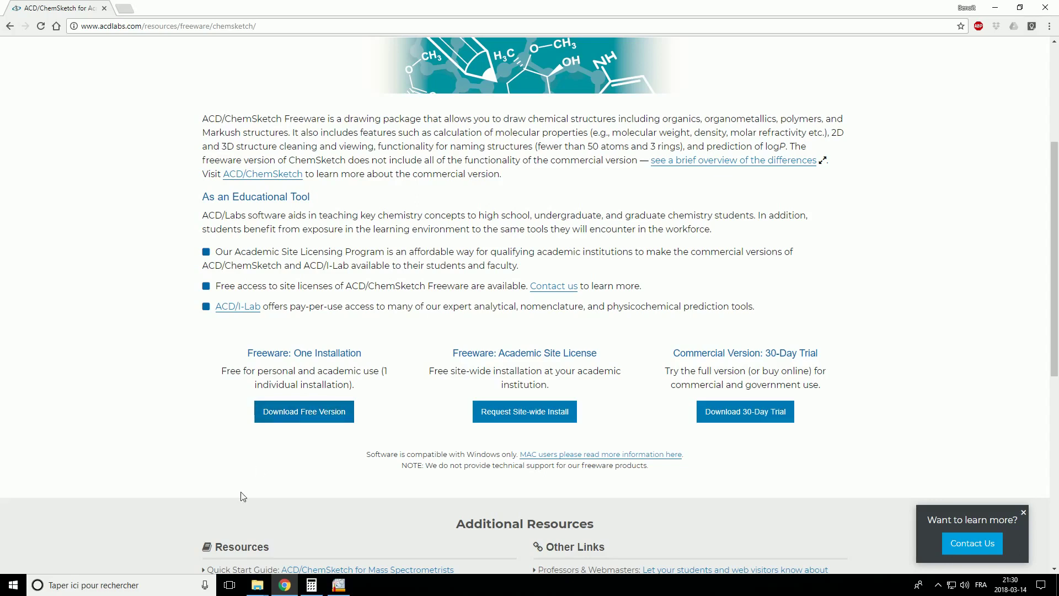
- Launch the installed ChemSketch application from the system search and maximize its window
click(119, 586)
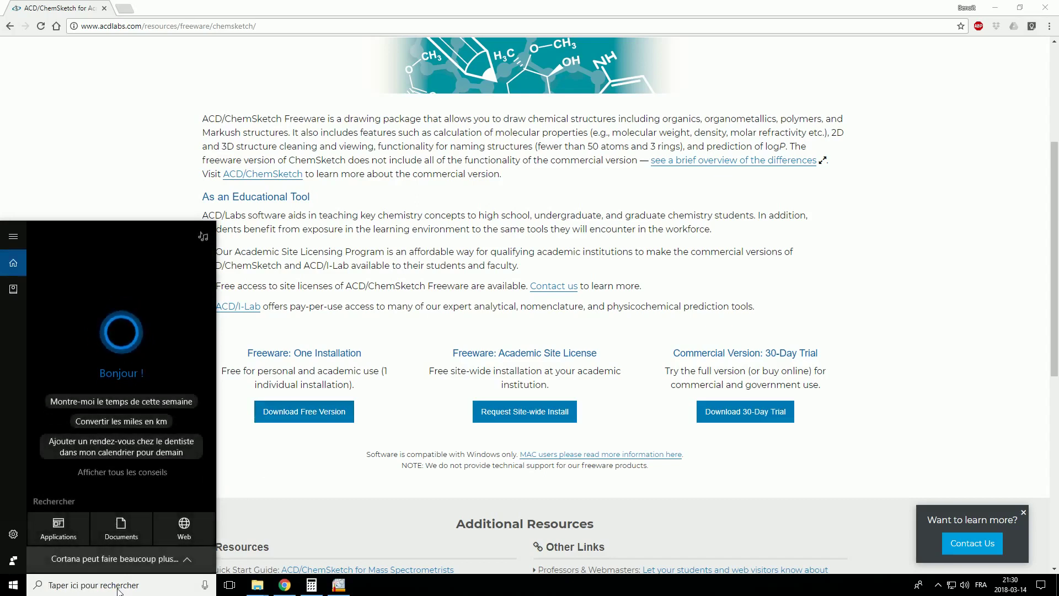
text(chem)
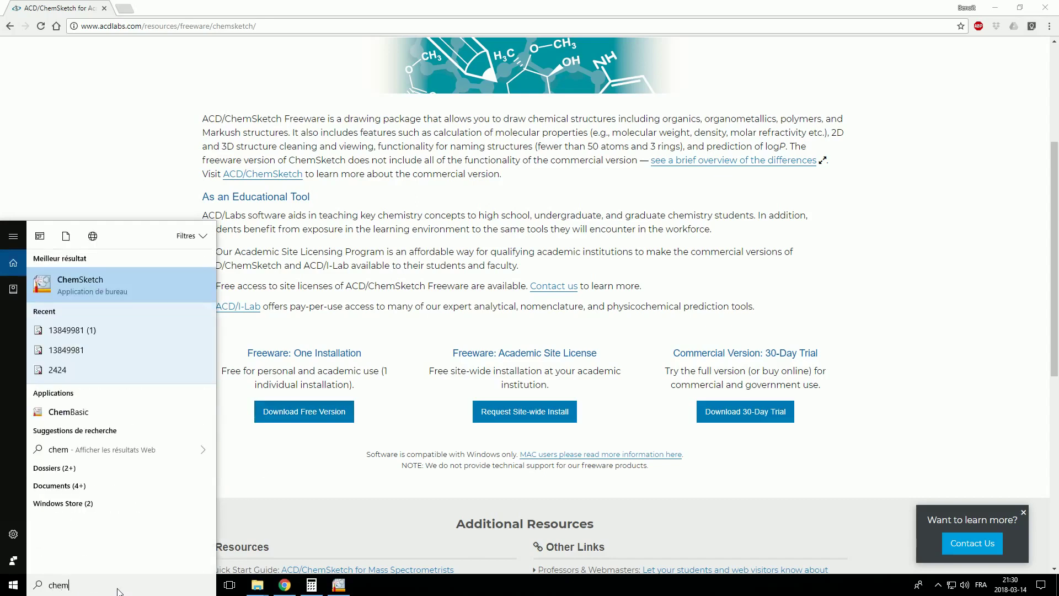
key(Return)
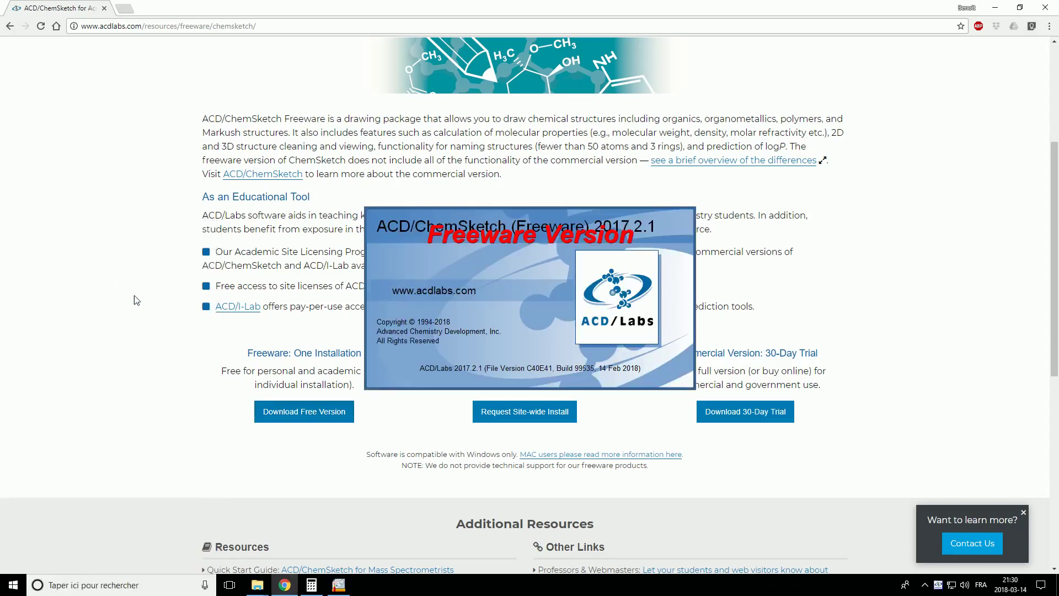
drag(788, 69, 505, 4)
double_click(504, 5)
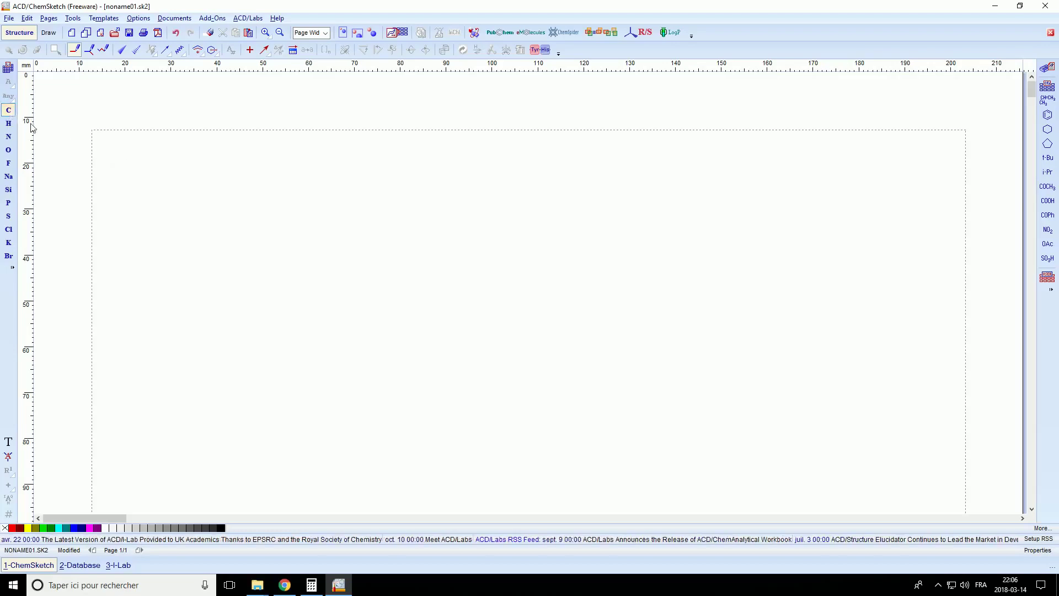
- Place a carbon atom on the page, bond four explicit hydrogens around it, and clean the structure
click(243, 205)
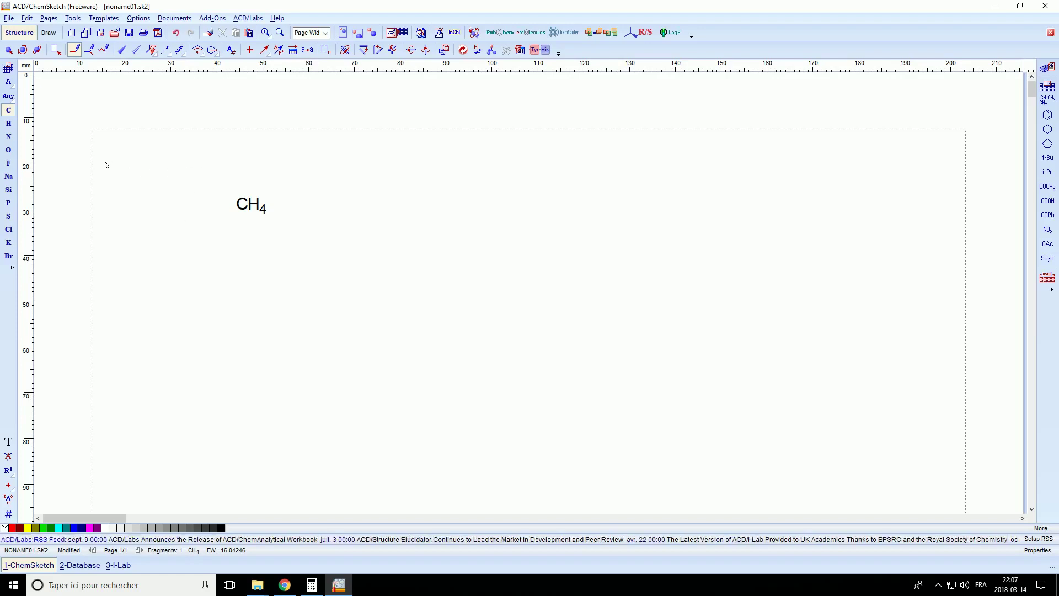
click(8, 123)
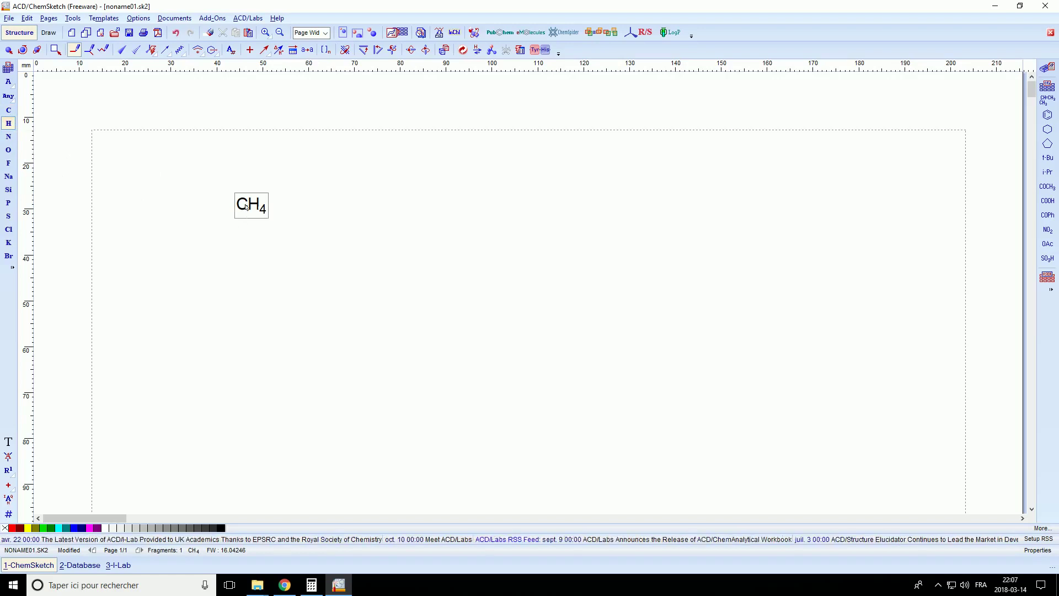
drag(246, 206, 246, 246)
drag(243, 204, 242, 165)
drag(243, 203, 196, 203)
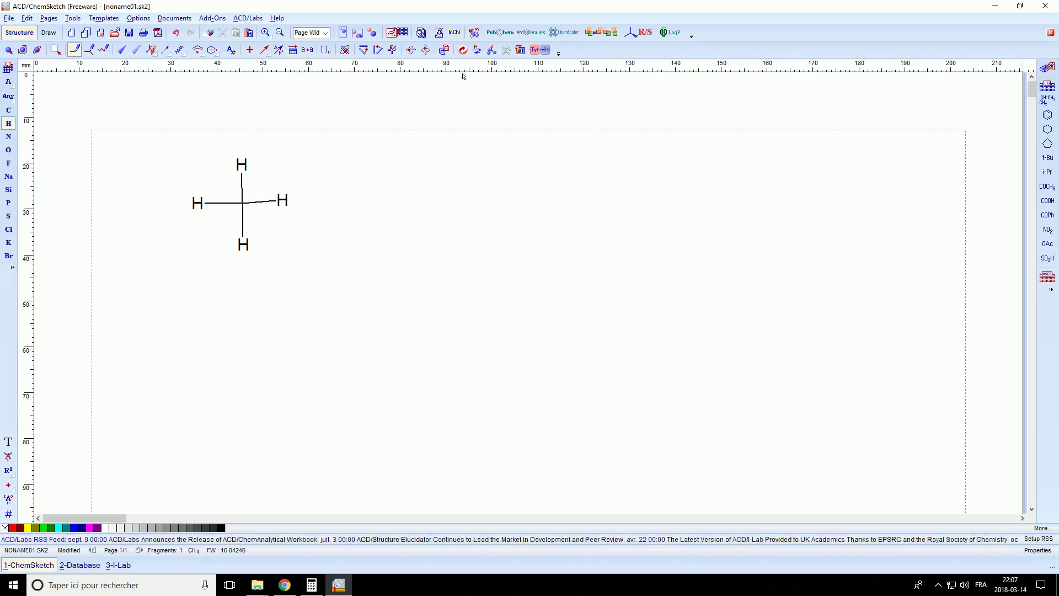
click(463, 49)
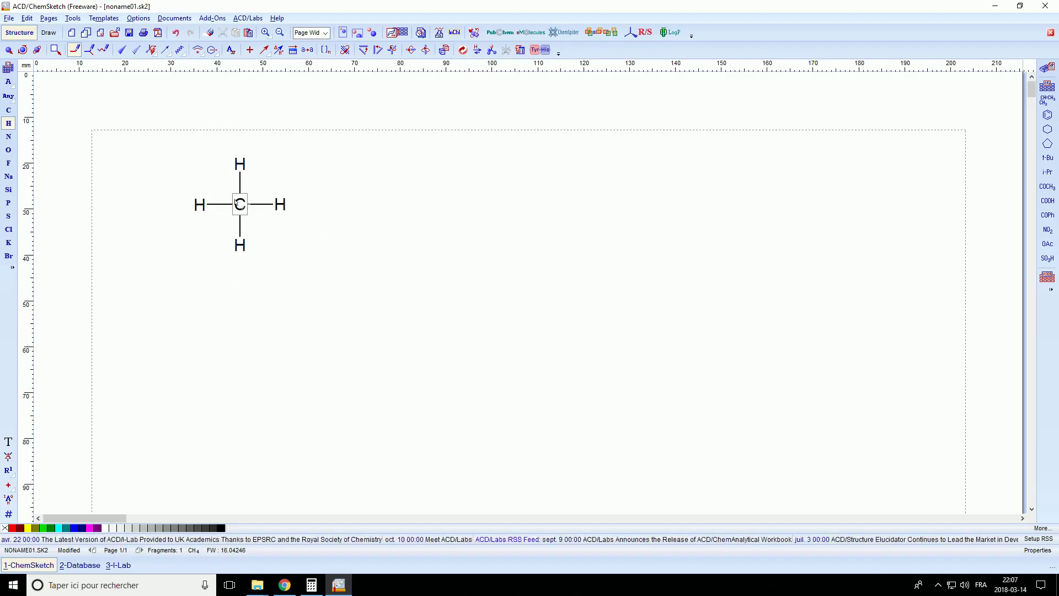
- Set the methane structure's properties to show all carbons and apply the change
click(9, 50)
drag(163, 142, 322, 300)
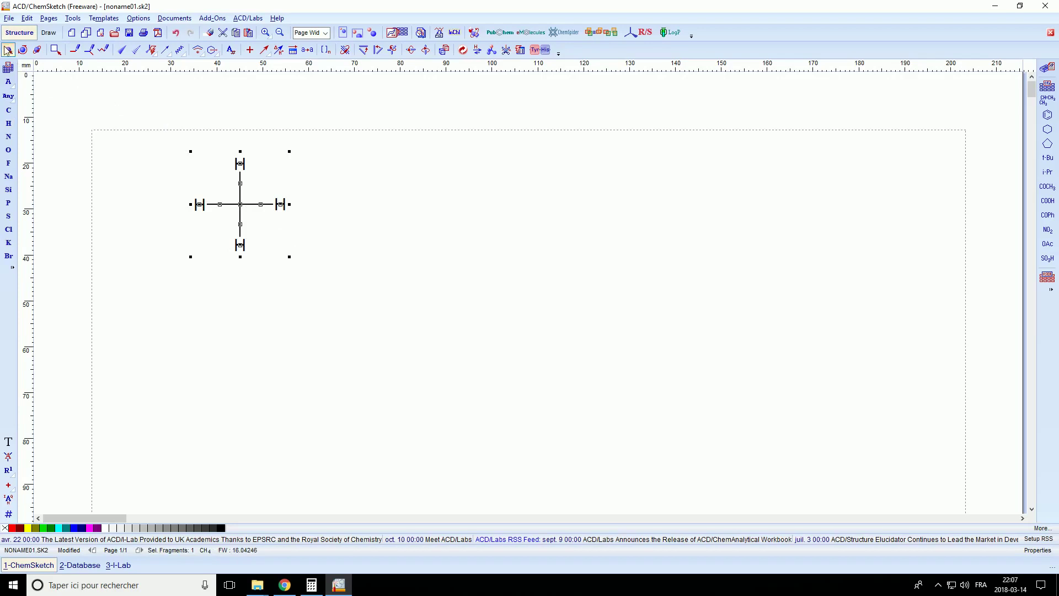
click(74, 18)
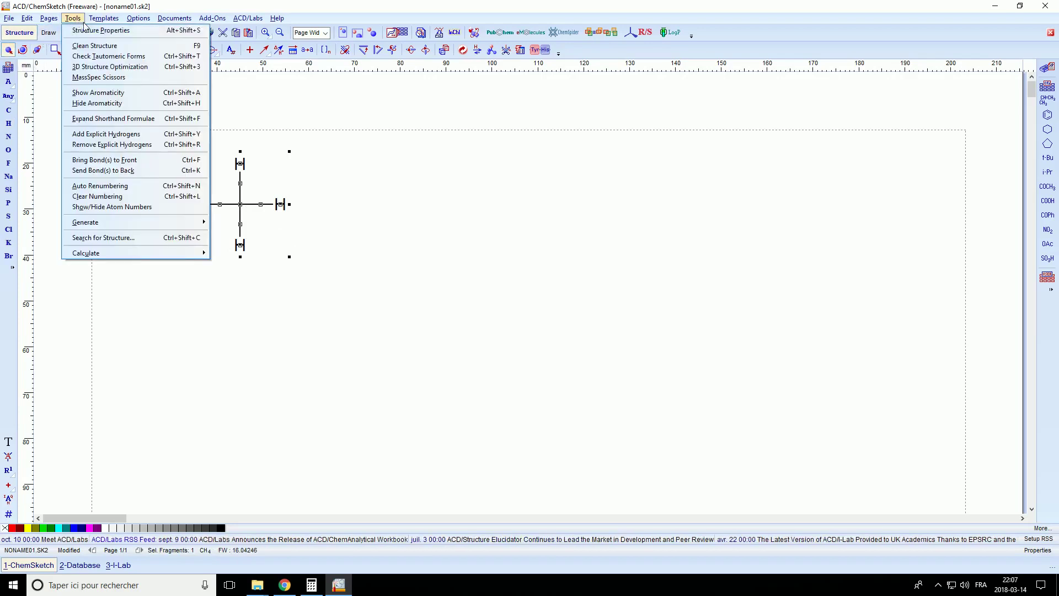
click(91, 28)
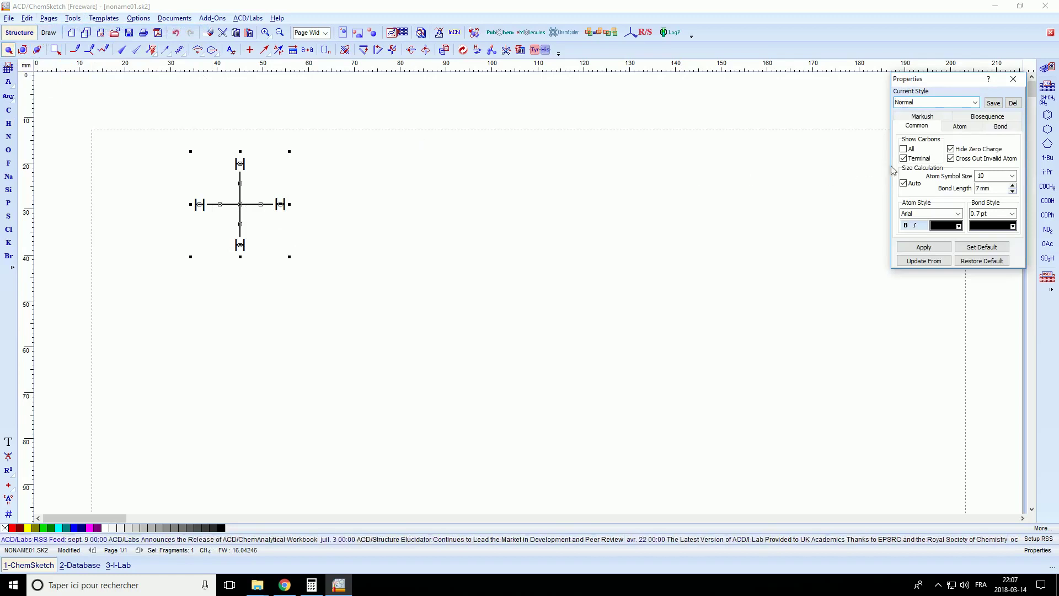
click(903, 149)
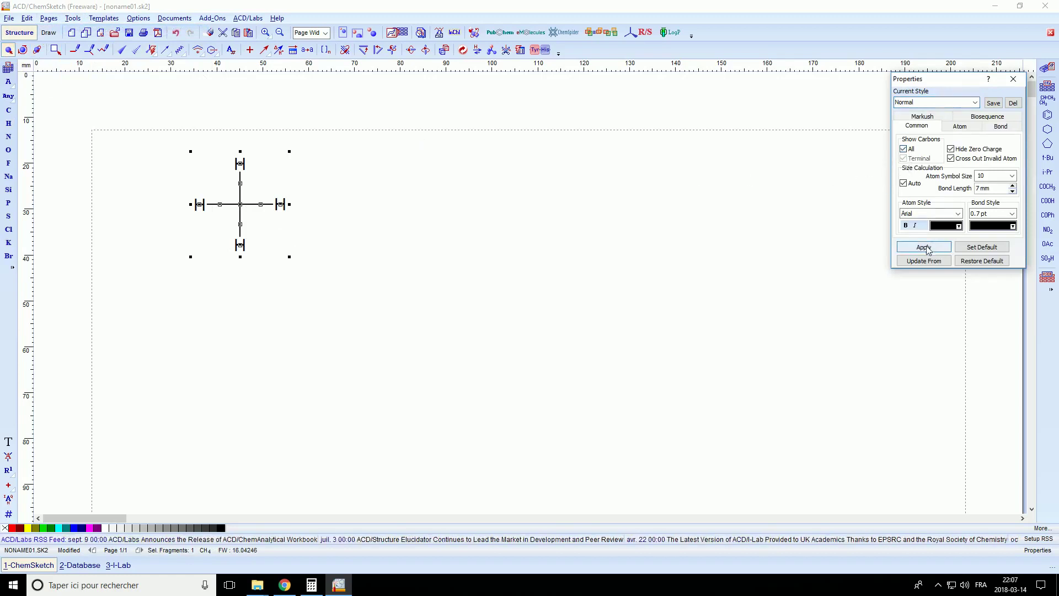
click(924, 246)
click(453, 254)
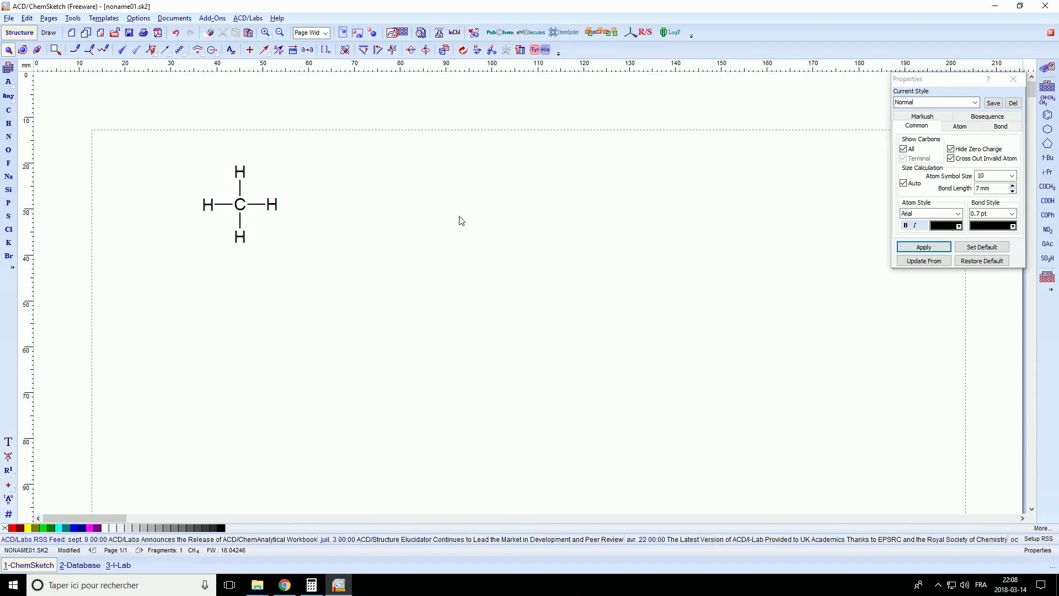
- Turn off the option to show all carbons, apply it, and close the structure properties
click(904, 150)
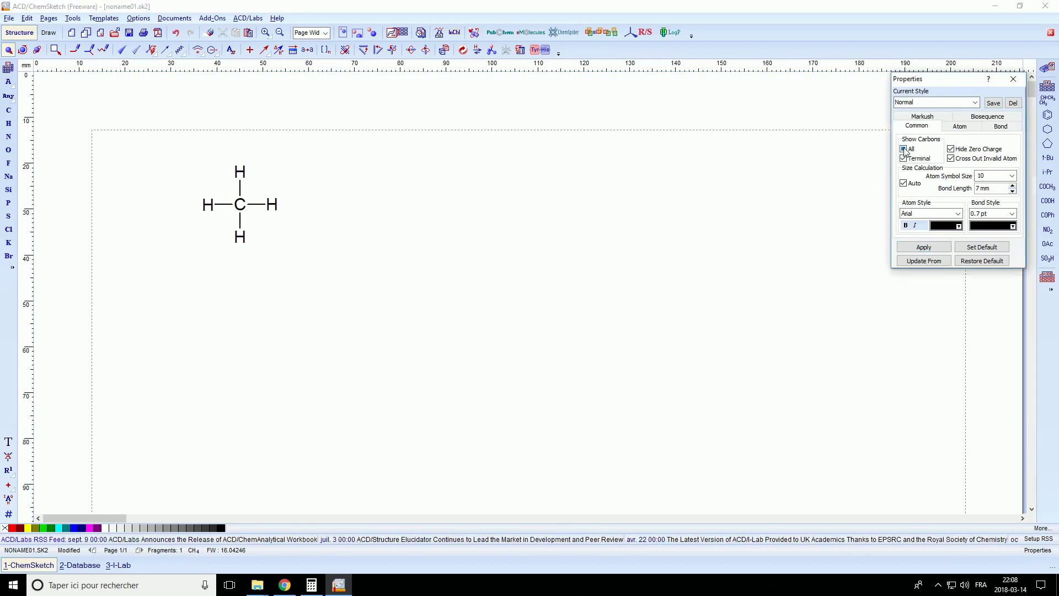
click(932, 247)
click(1014, 79)
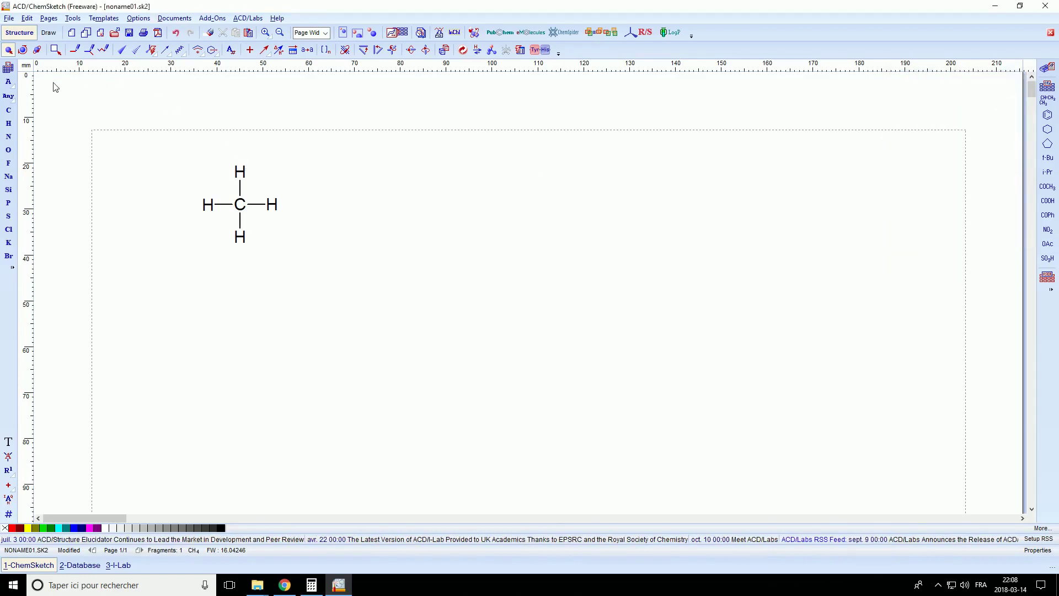
- Select the whole methane structure and delete it from the page
click(209, 32)
click(8, 50)
drag(165, 141, 343, 284)
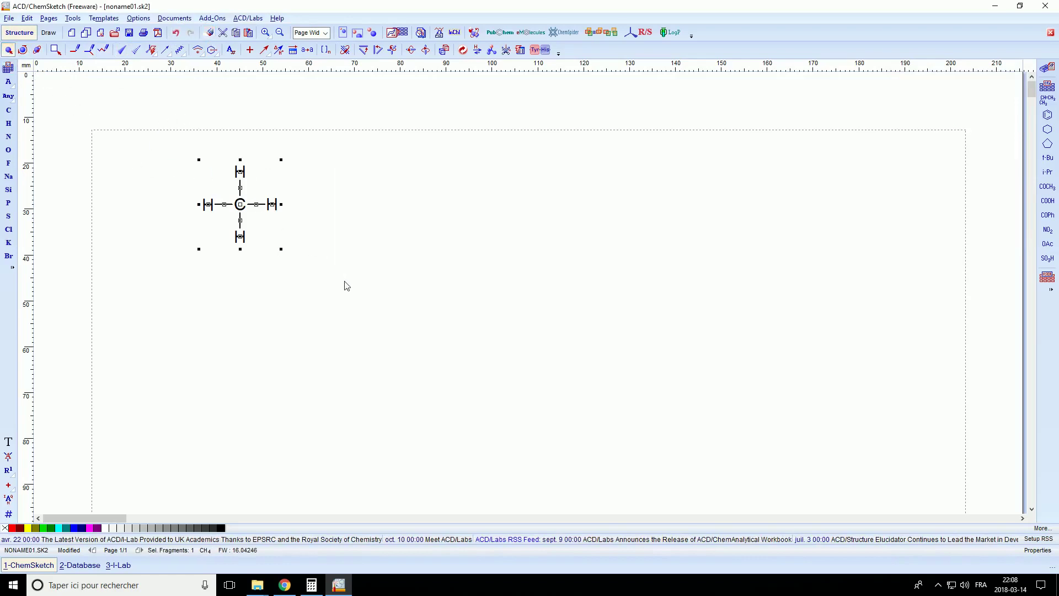
key(Delete)
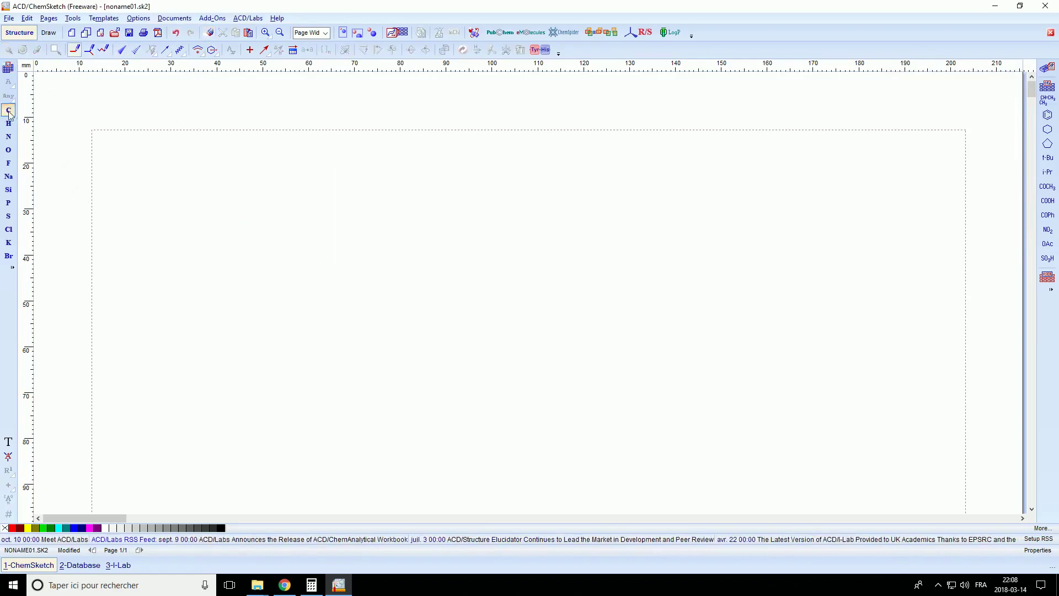
- Place a new CH4 and bond a second carbon horizontally beside it to form ethane
key(ctrl+z)
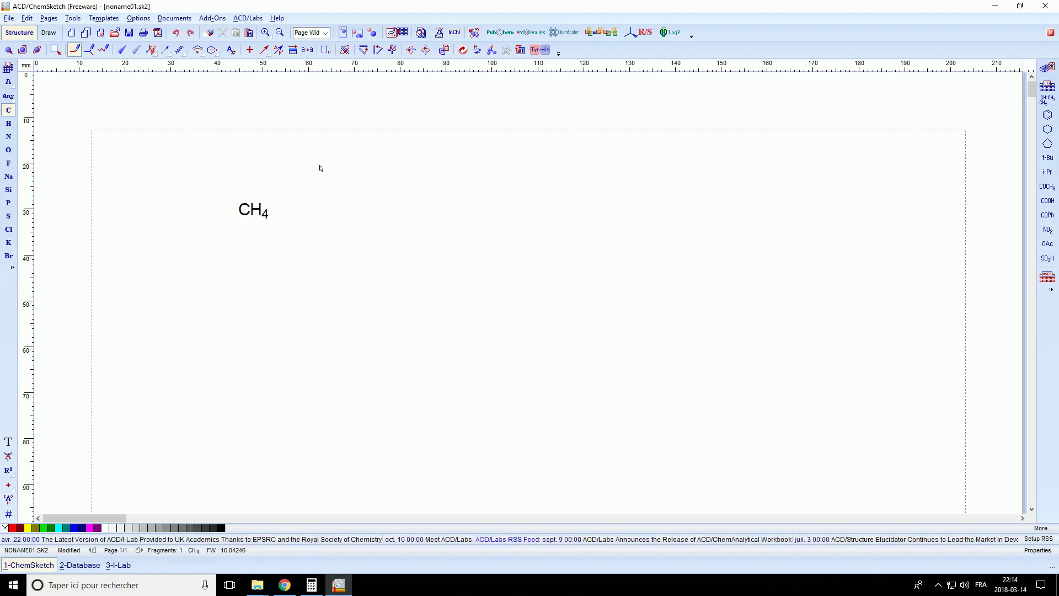
click(9, 111)
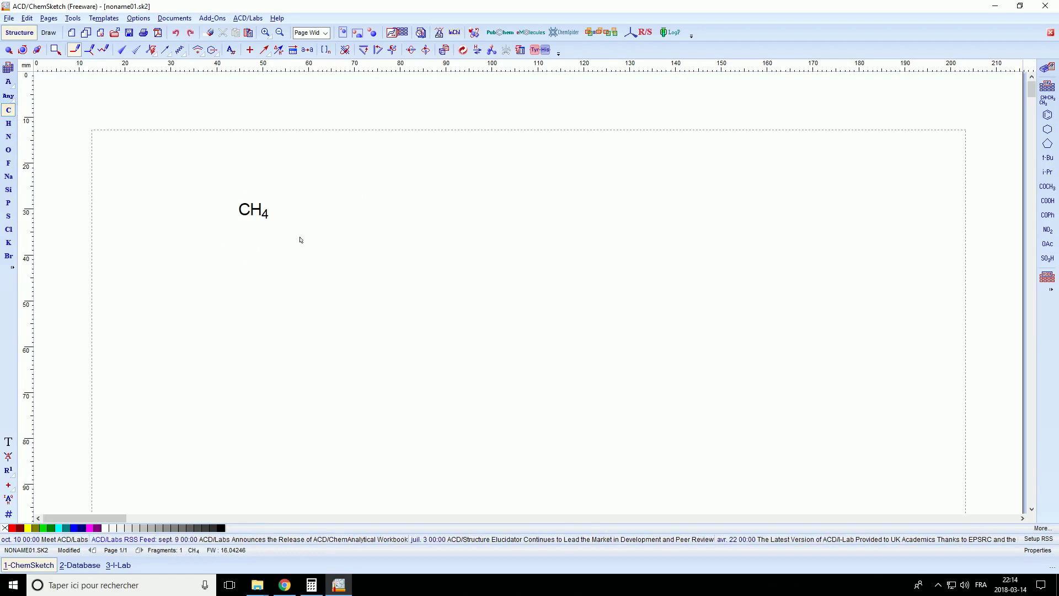
drag(251, 210, 328, 212)
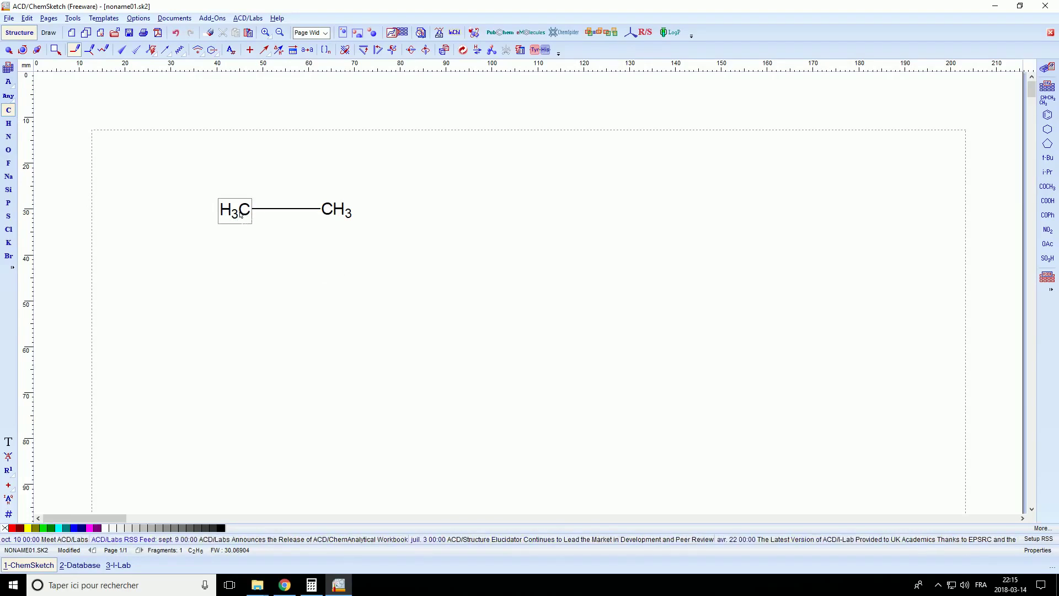
- Cycle the carbon-carbon bond through double and triple, and return it to a single bond
click(289, 211)
click(289, 211)
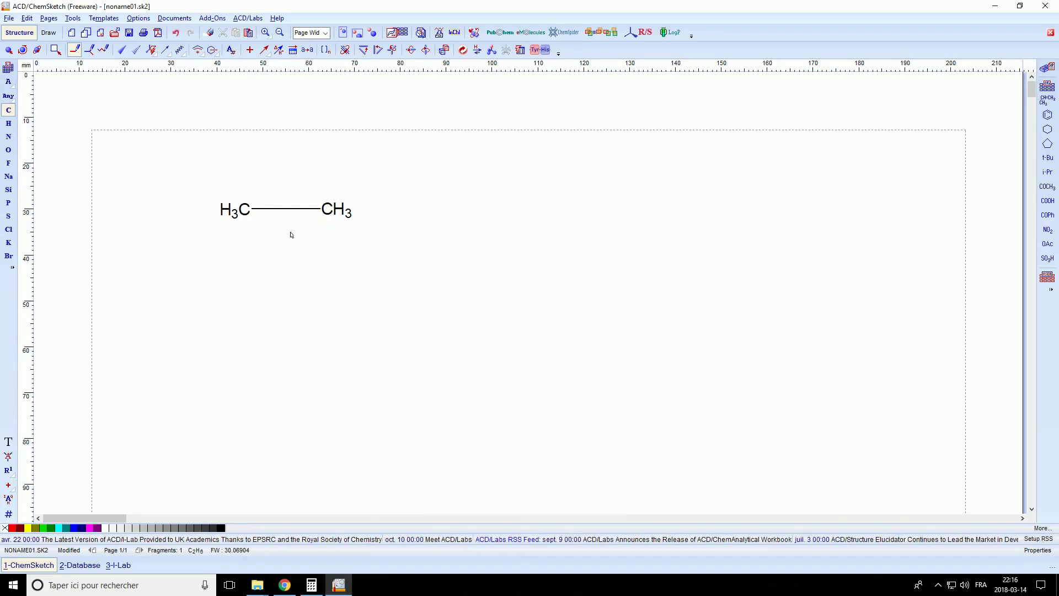
click(287, 213)
click(287, 213)
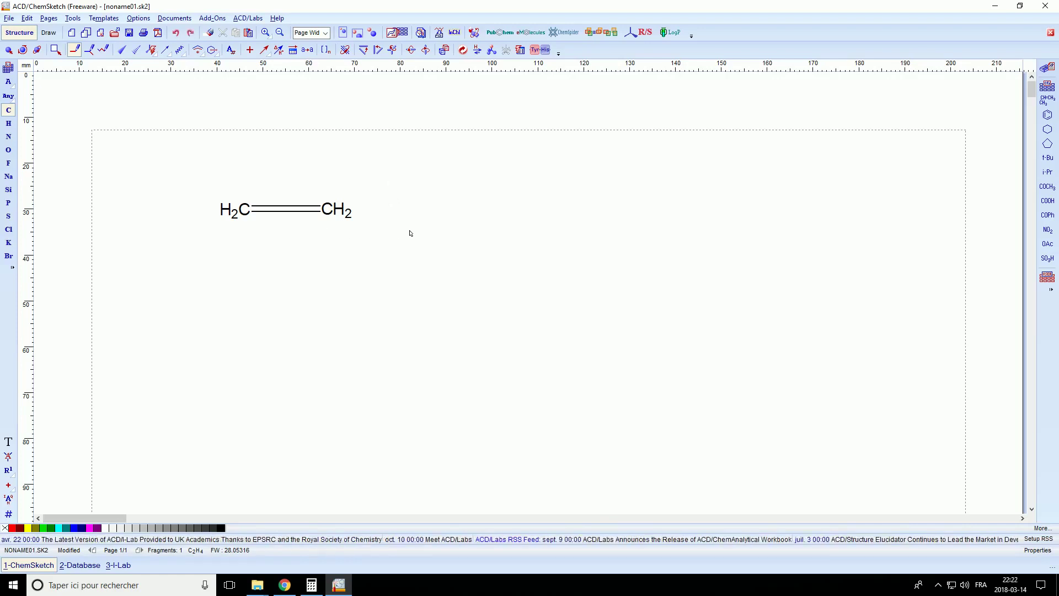
click(285, 210)
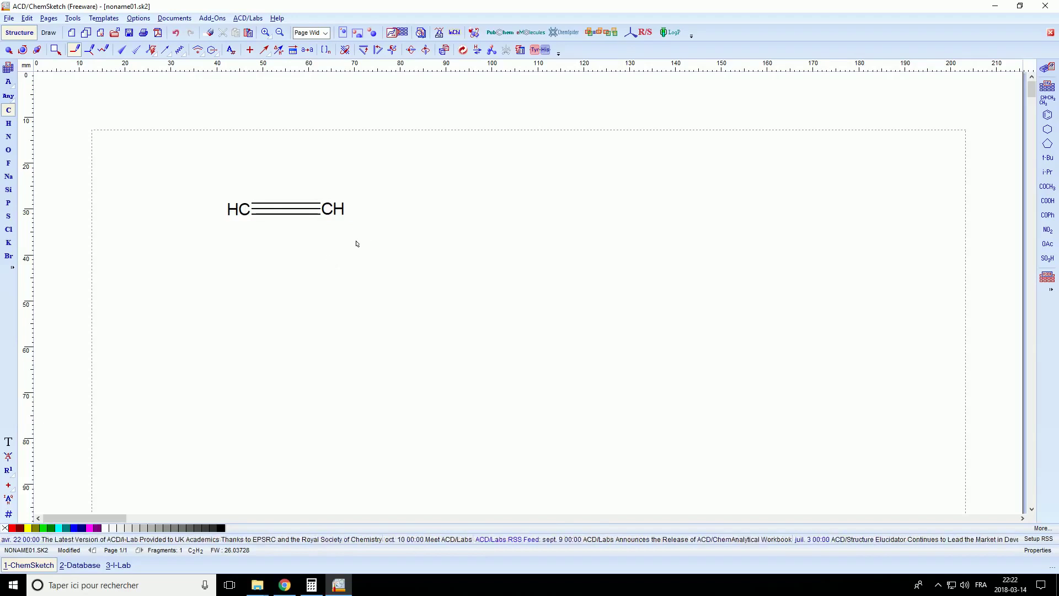
click(286, 228)
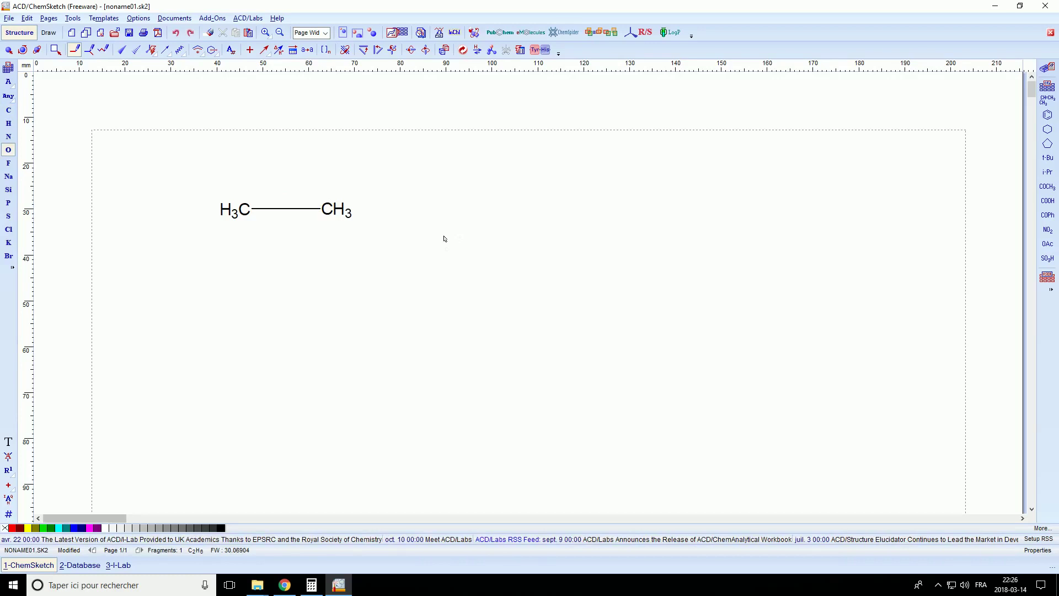
- Attach an oxygen to the right-hand CH3 with a diagonal downward bond to form ethanol
click(9, 150)
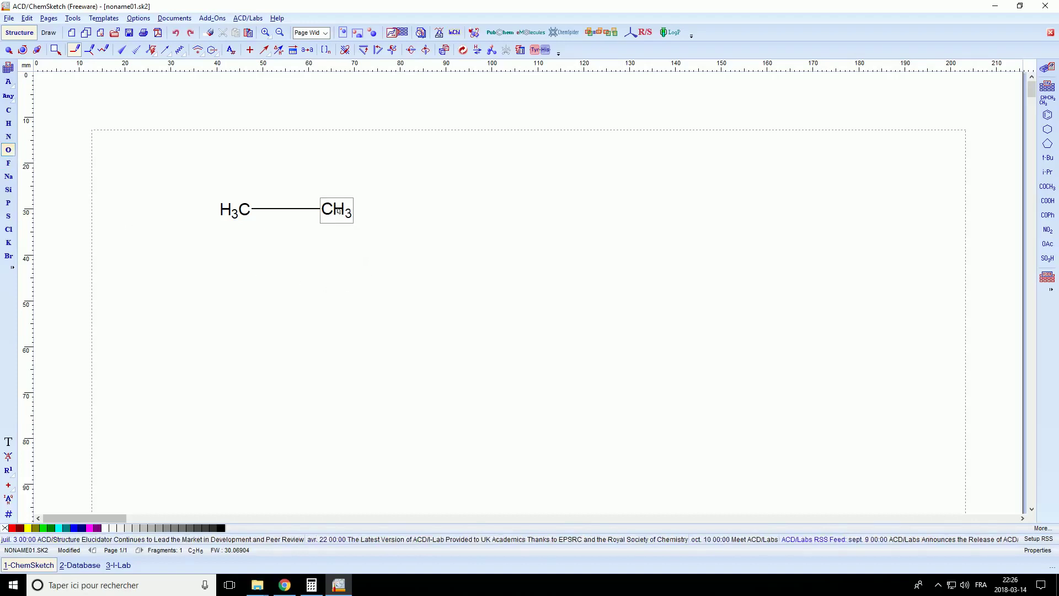
drag(338, 210, 382, 262)
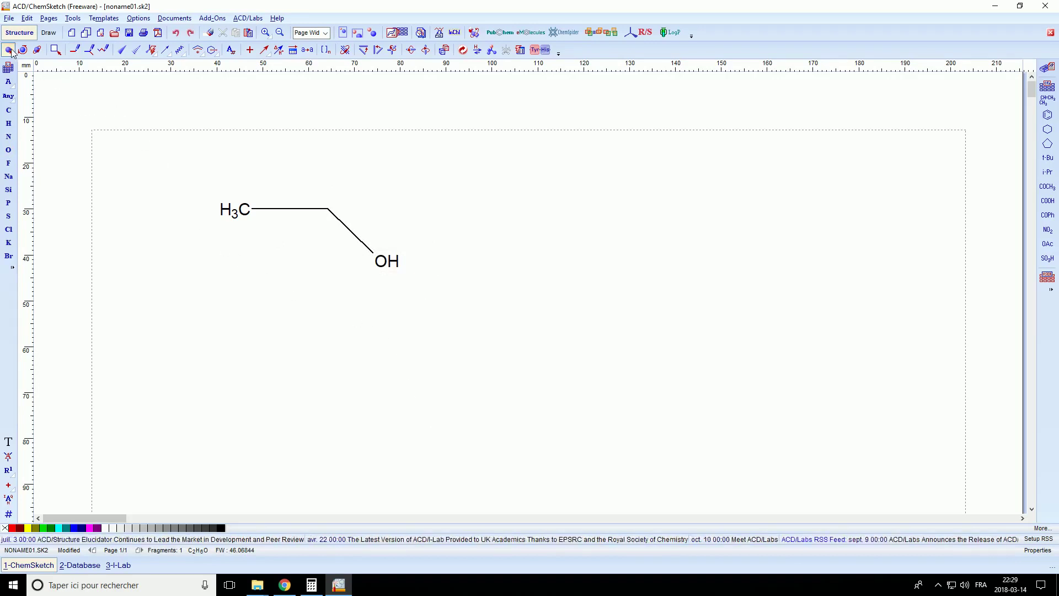
- Select the whole ethanol molecule, shrink it, and move it to the right half of the page
drag(196, 175, 437, 289)
drag(401, 260, 731, 241)
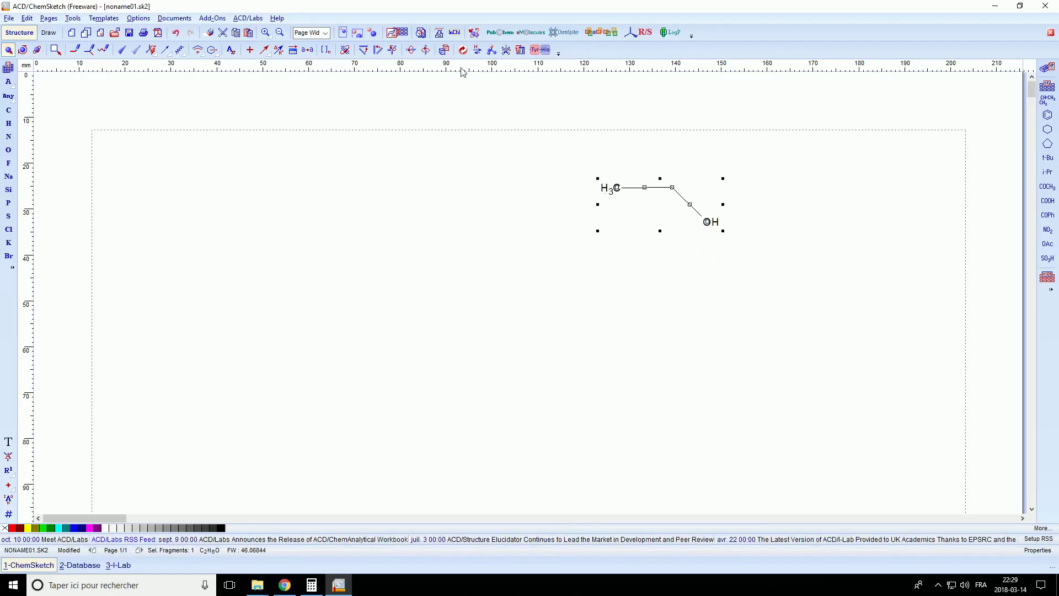
click(787, 173)
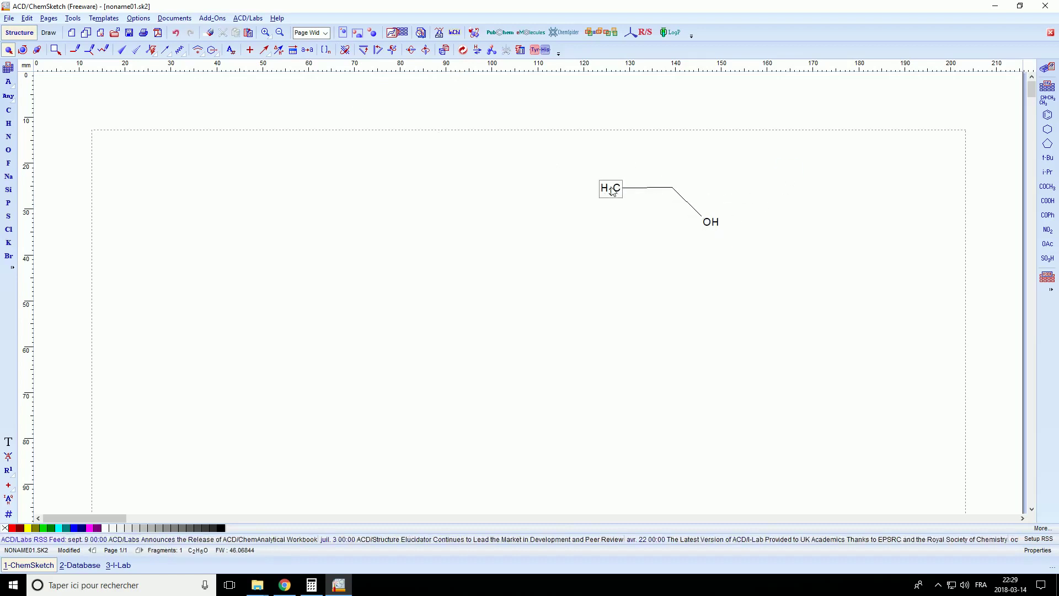
- Extend the ethanol's H3C end leftward with four more carbons in a zigzag chain and clean the structure
click(8, 109)
mouse_move(611, 188)
mouse_down()
mouse_move(582, 215)
mouse_move(549, 193)
mouse_move(503, 217)
mouse_move(472, 193)
mouse_up()
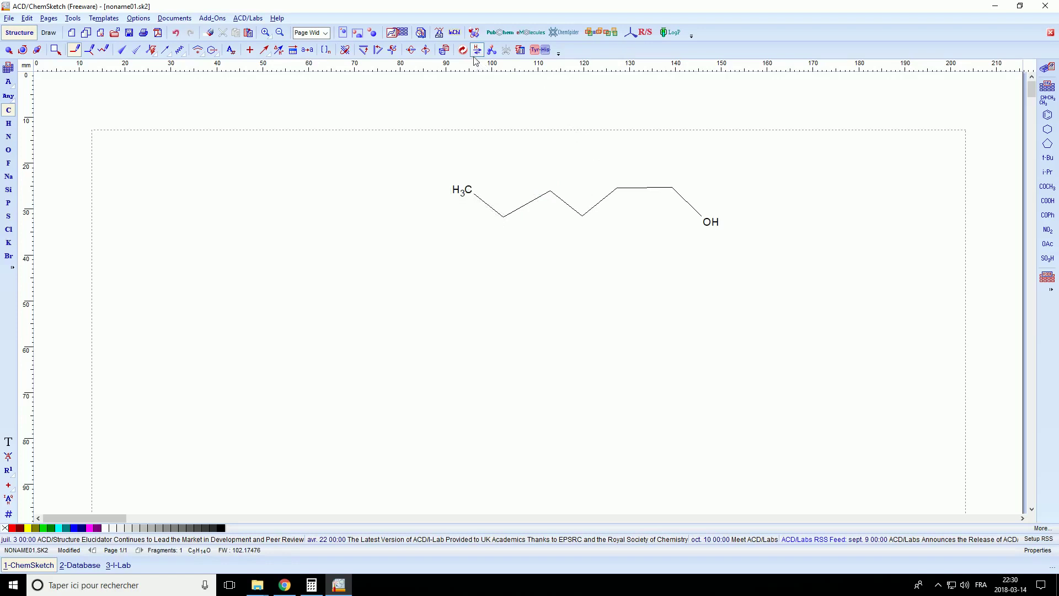
click(474, 32)
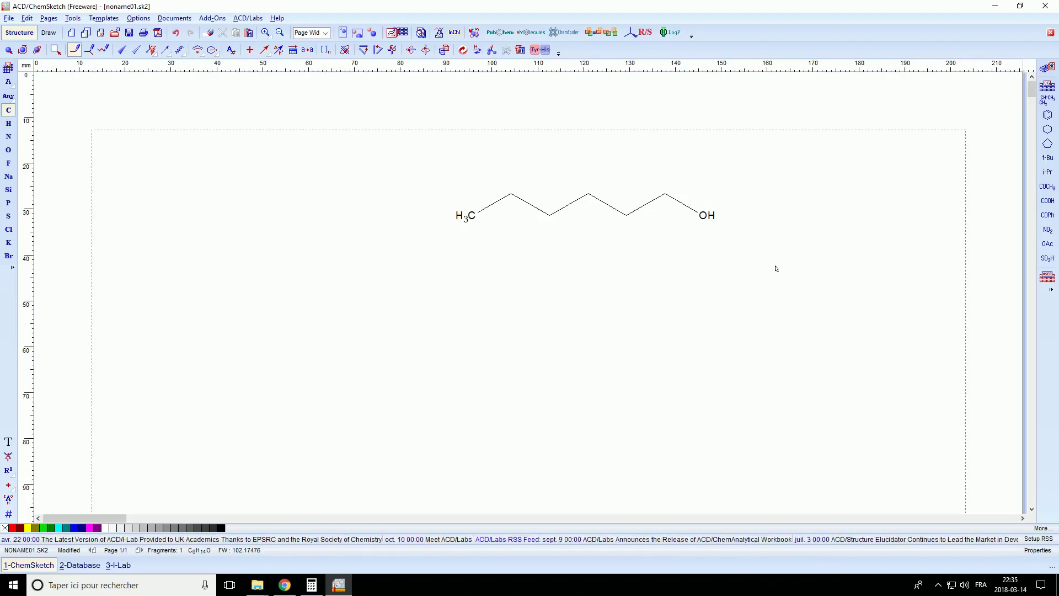
- Change the carbon-oxygen bond at the chain's OH end to a double bond and return it to a single bond
click(683, 207)
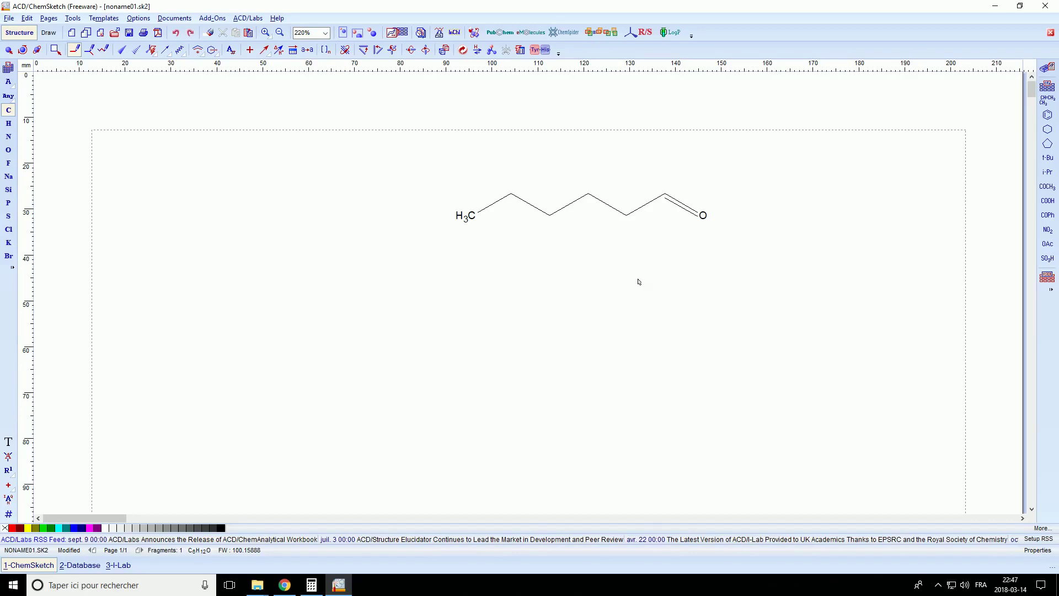
click(679, 205)
click(679, 205)
- Select the whole six-carbon alcohol and move it horizontally to the left part of the page
click(8, 50)
drag(409, 167, 799, 277)
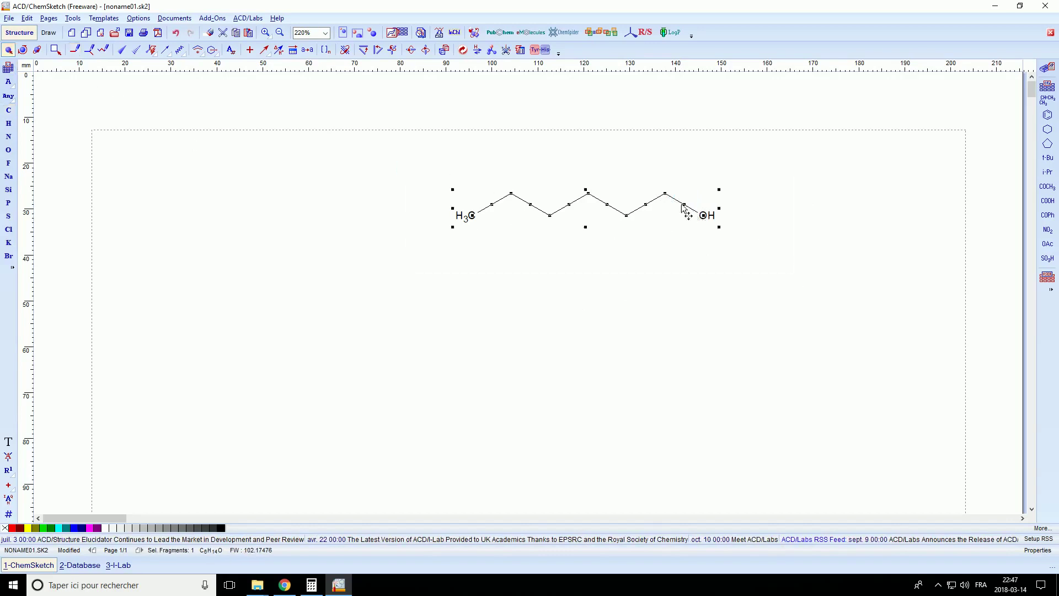
drag(666, 204, 323, 204)
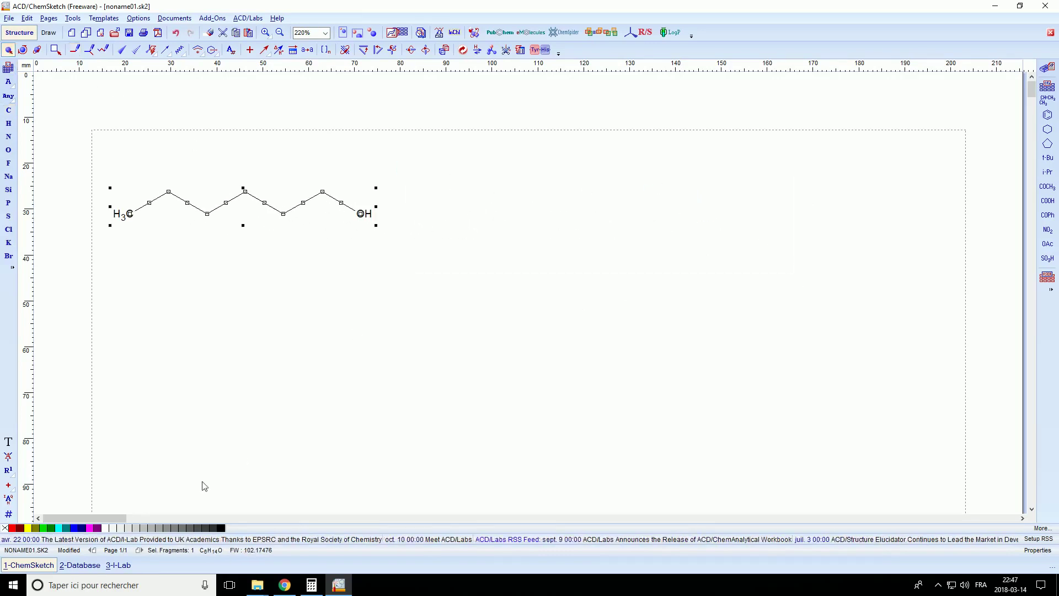
- Add the text label "Hexan-1-ol" below the molecule and dismiss the text formatting controls
click(9, 441)
click(270, 287)
text(Hexan)
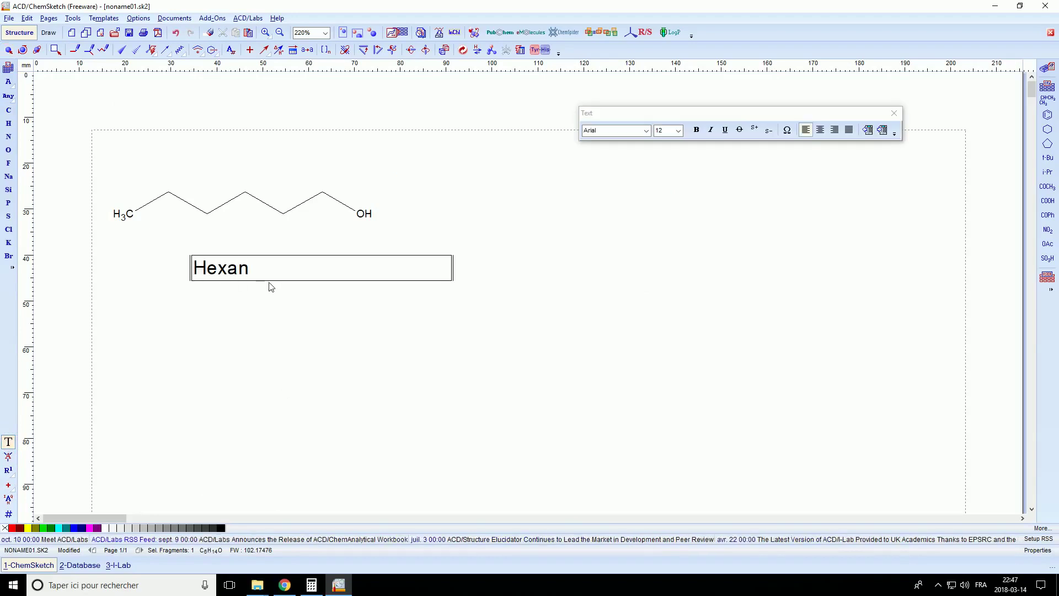
text(-1-ol)
click(329, 345)
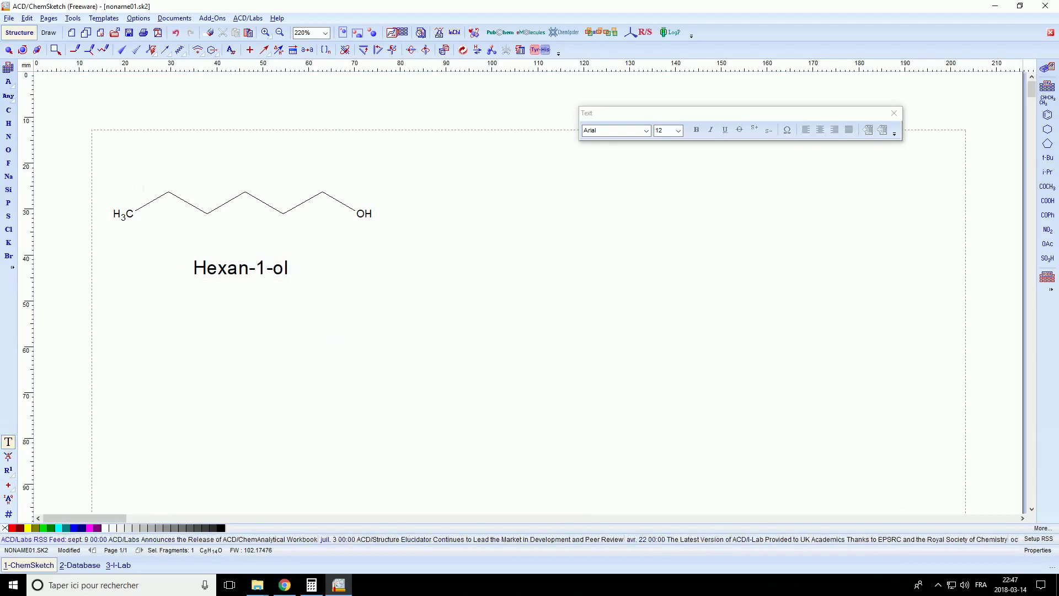
click(894, 113)
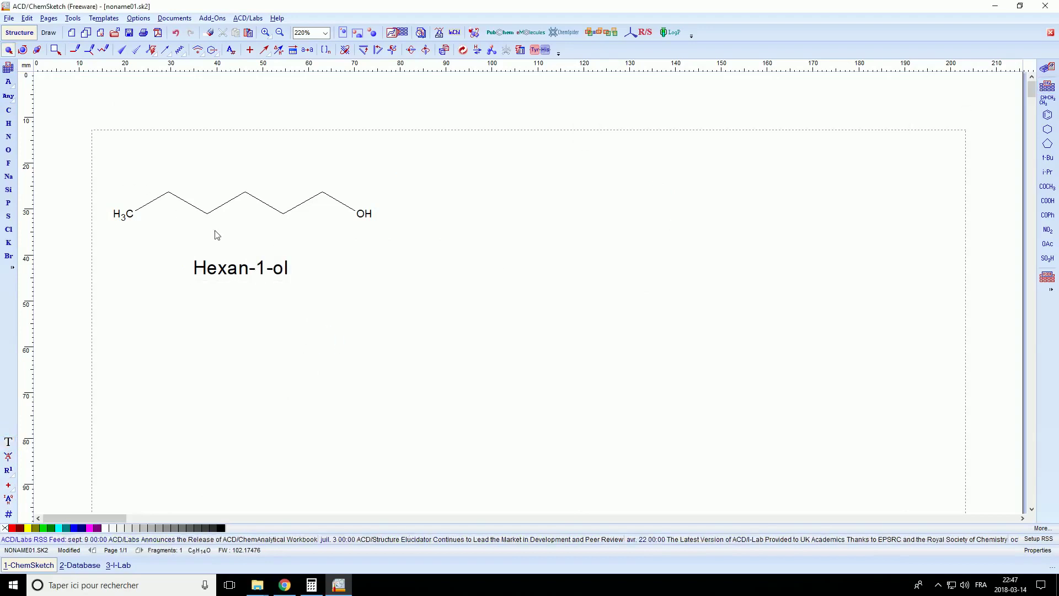
- Copy the hexan-1-ol molecule to the right half of the page and make the copy's central carbon-carbon bond double
drag(106, 169, 436, 242)
key(ctrl+c)
key(ctrl+v)
click(669, 221)
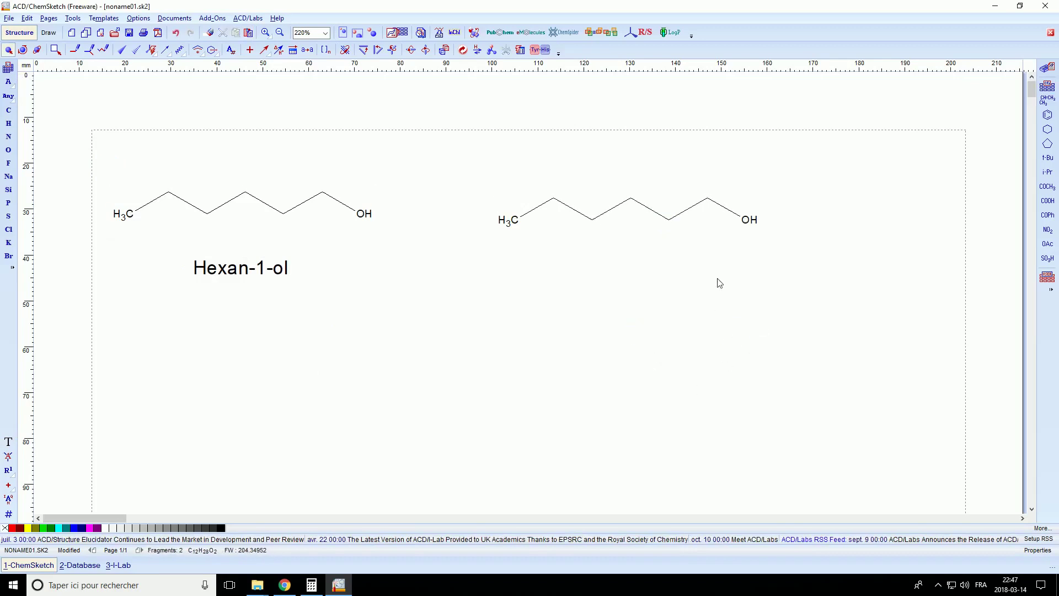
click(8, 109)
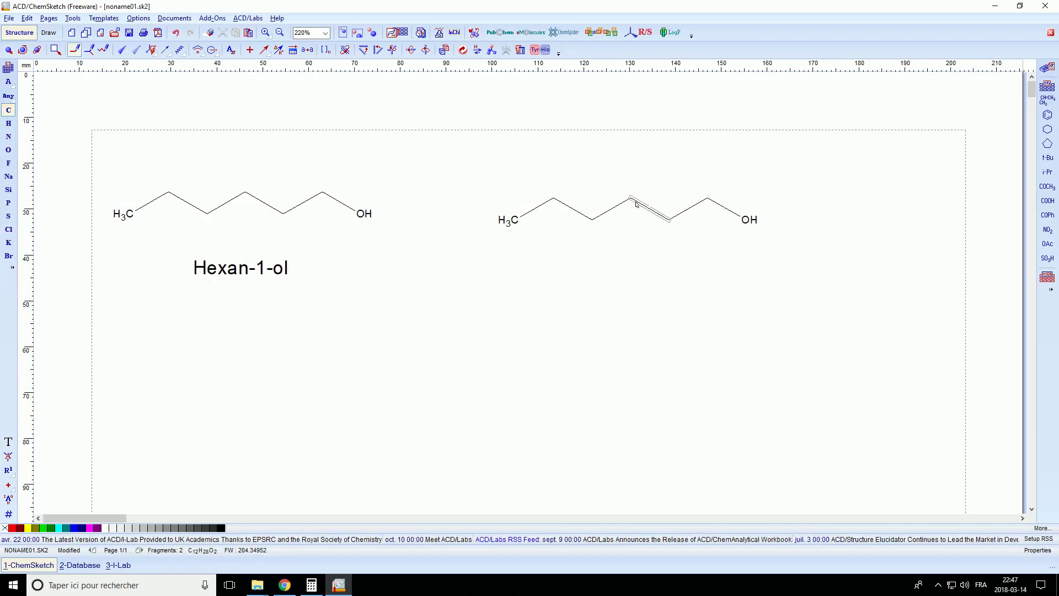
click(608, 213)
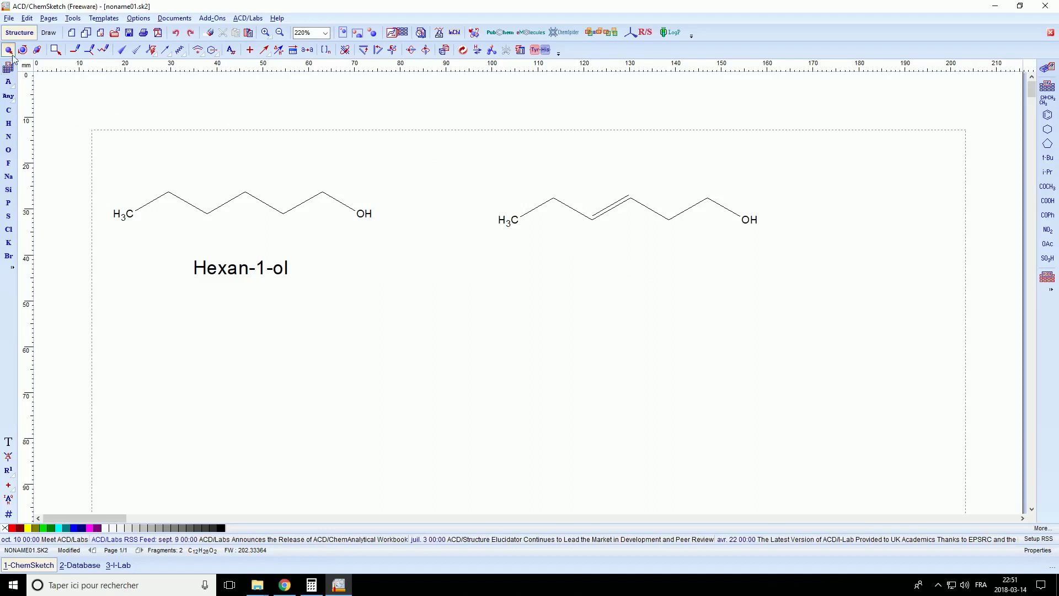
- Duplicate the molecule containing the double bond and place the copy directly below the original
drag(460, 171, 815, 258)
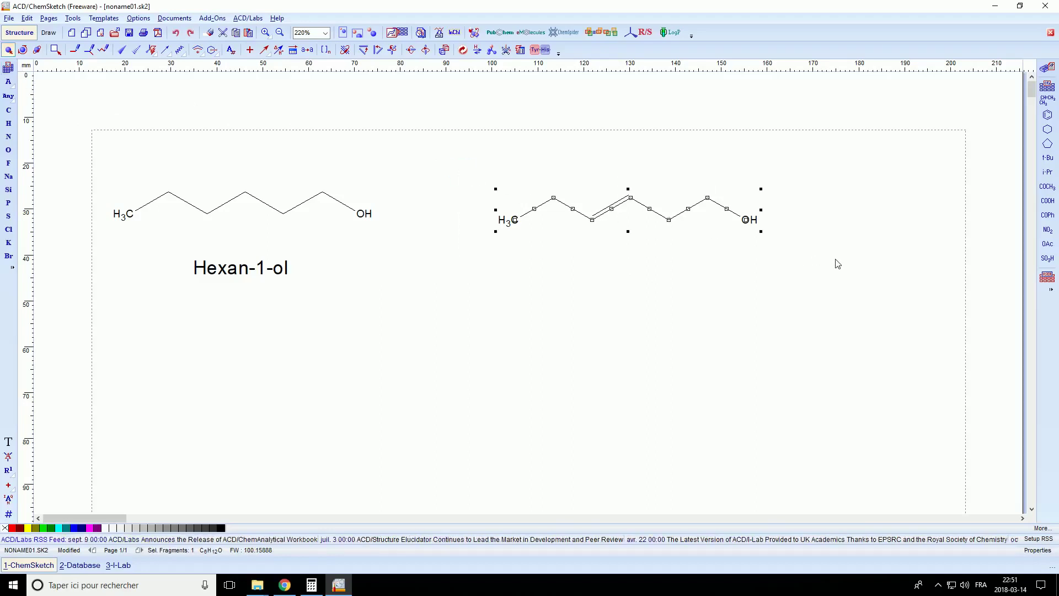
key(ctrl+c)
key(ctrl+v)
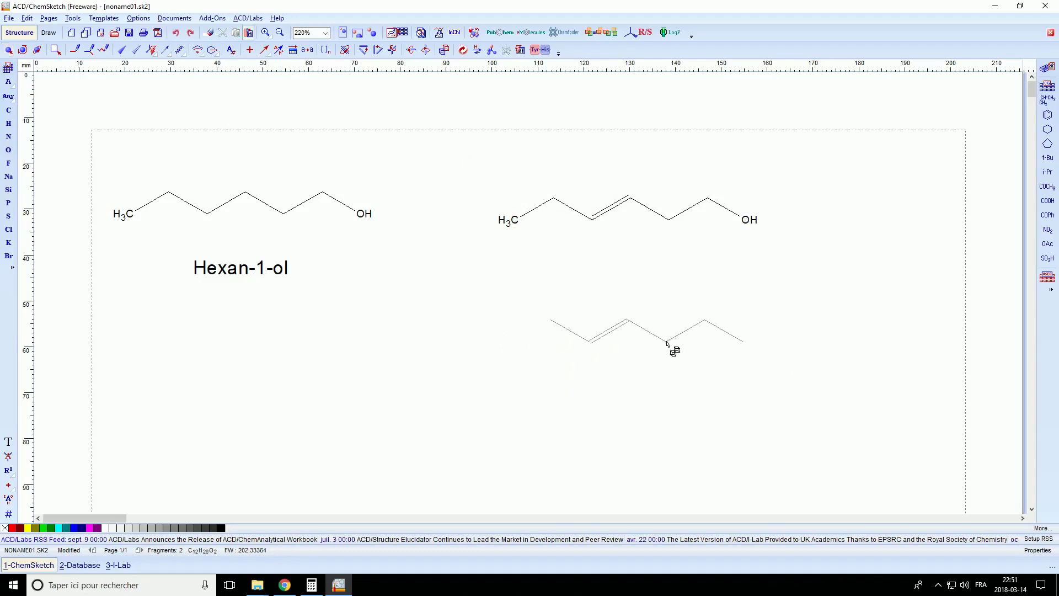
click(683, 335)
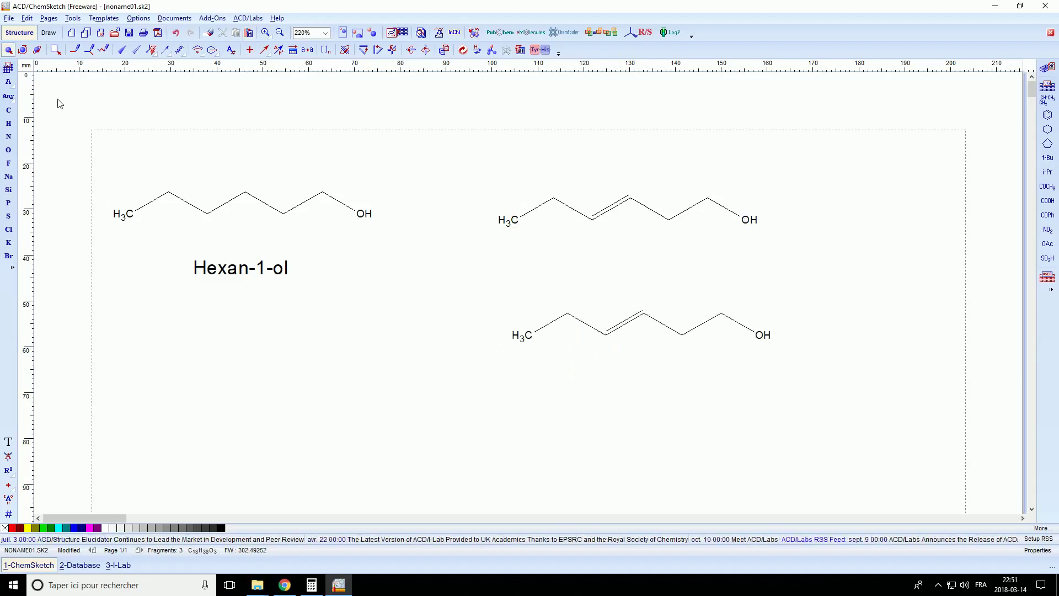
- Move the lower copy's carbon beside the H3C end down to the cis side of the double bond, and clean all structures repeatedly
click(9, 51)
drag(569, 319, 600, 376)
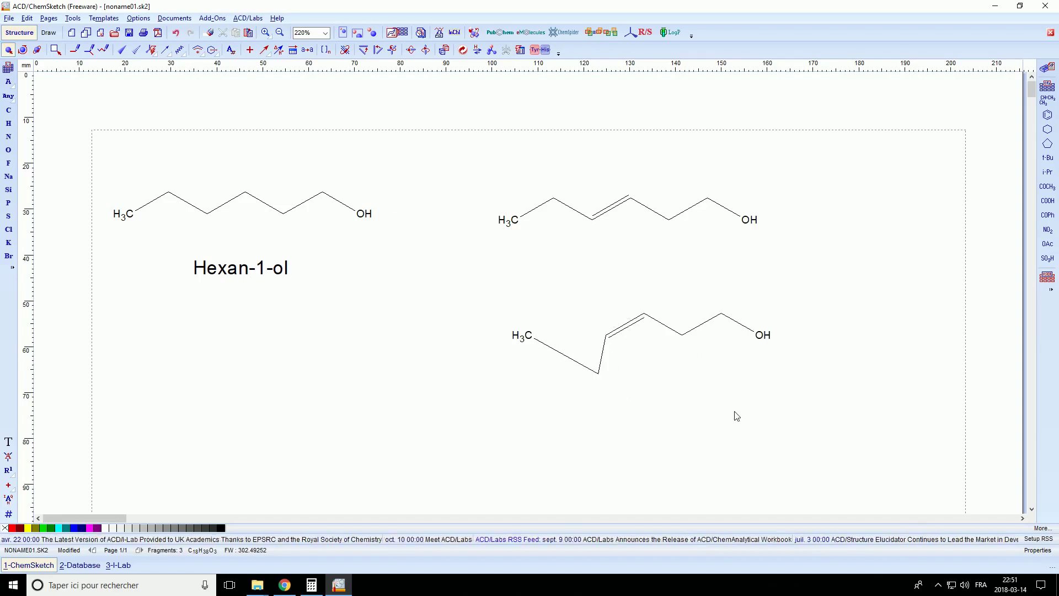
click(463, 50)
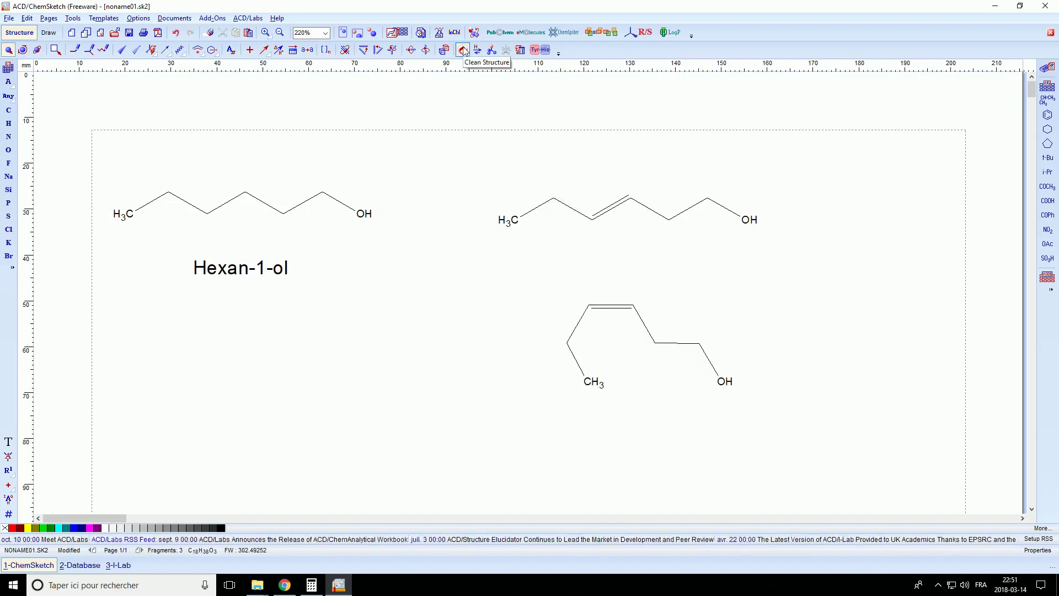
click(464, 50)
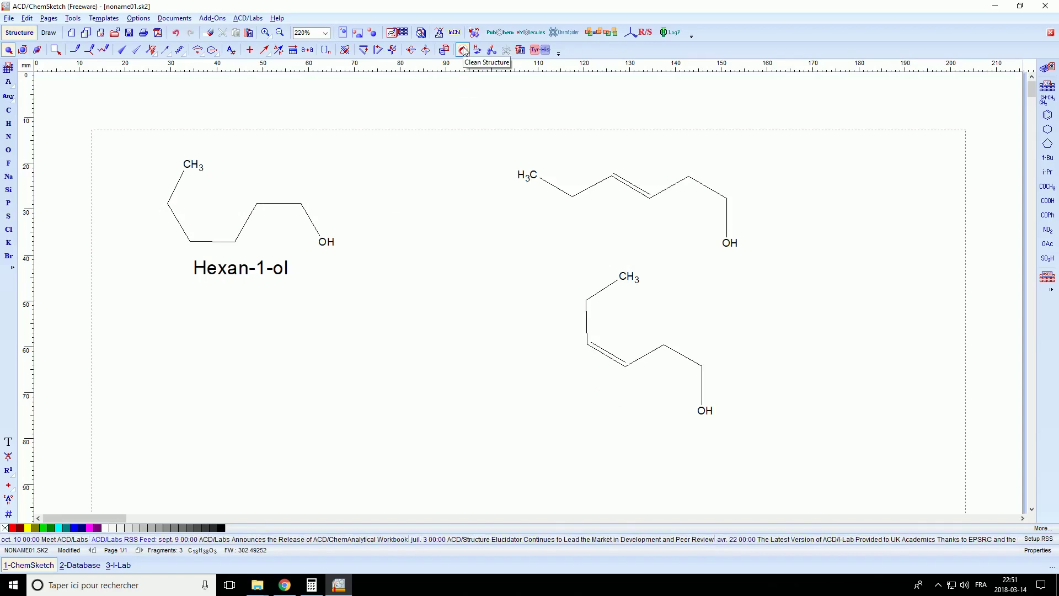
click(463, 50)
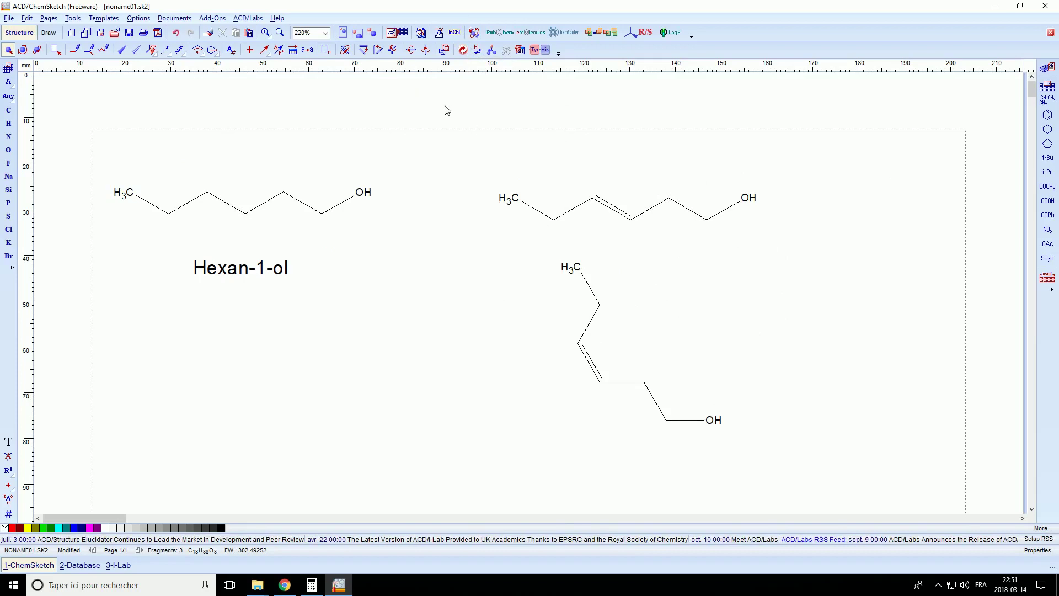
- Reorient the cis molecule so that its double bond lies horizontally
click(364, 50)
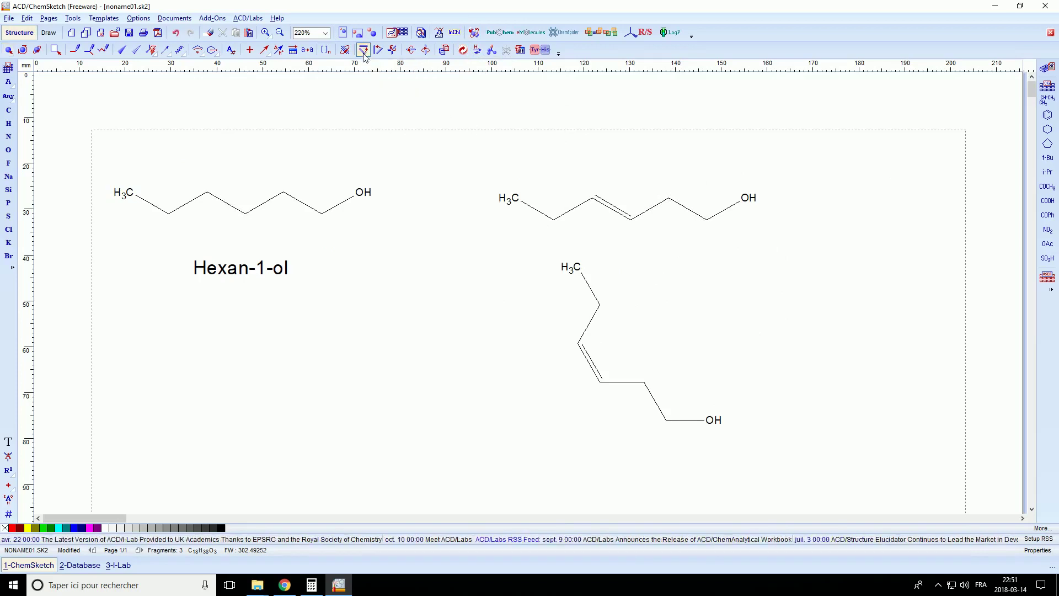
click(619, 379)
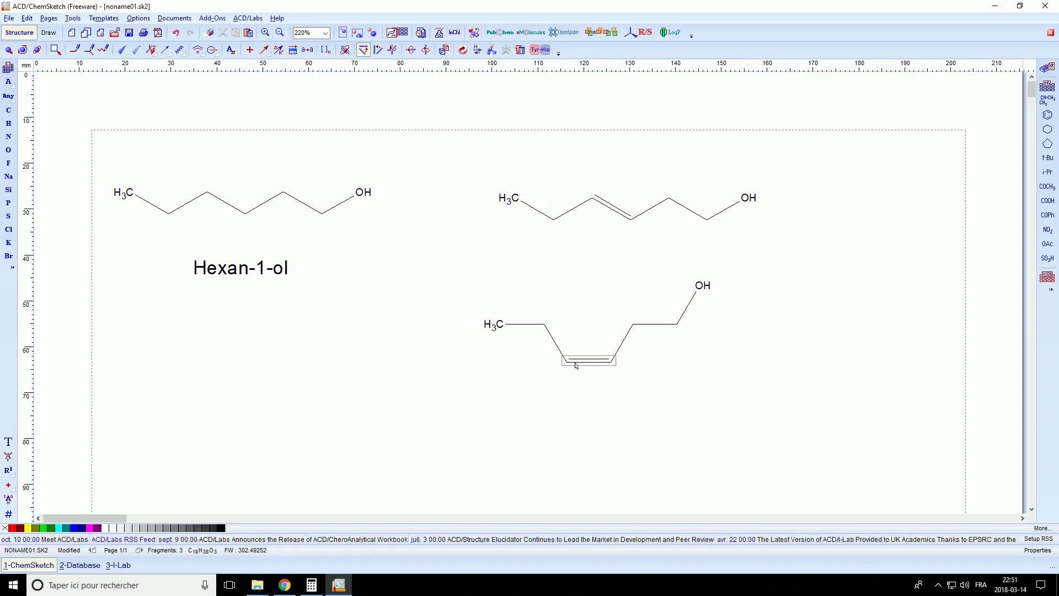
click(365, 50)
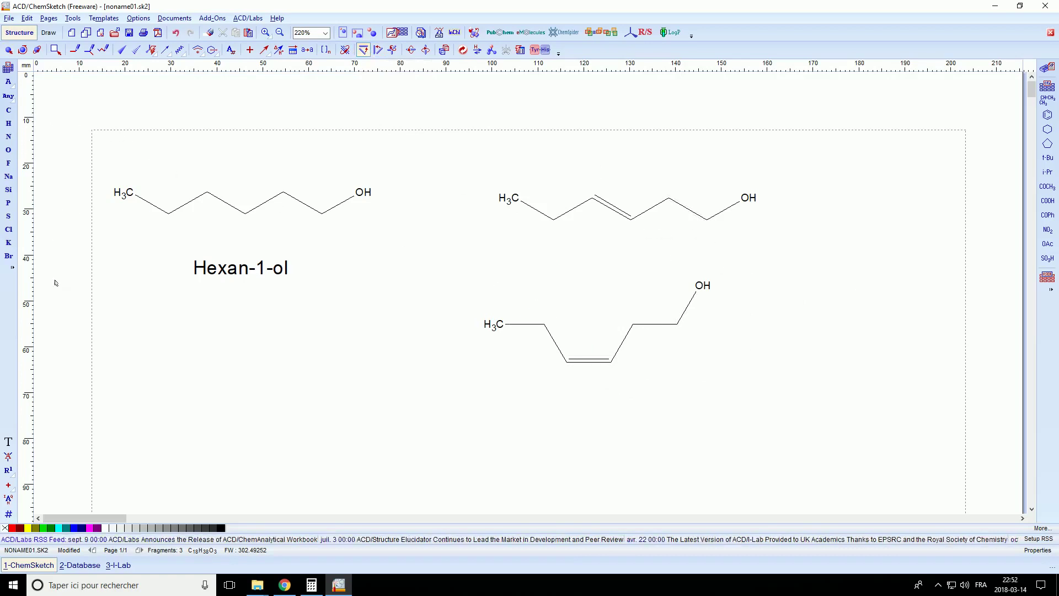
- Add the text label "Trans Hex-3-en-1-ol" beside the upper right molecule
click(8, 442)
click(791, 207)
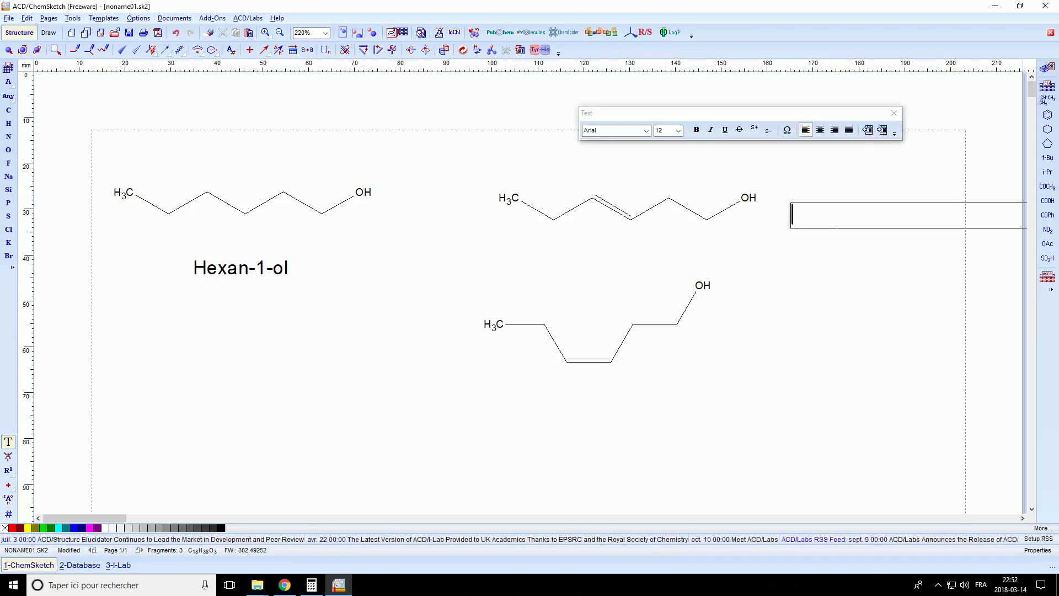
text(Trans )
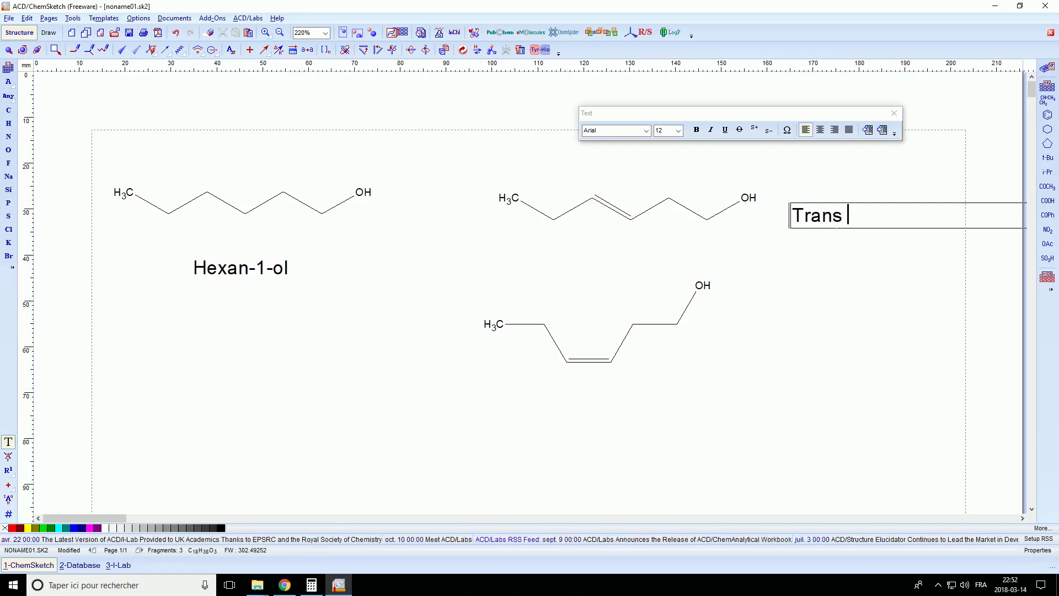
text(Hex-3-en-1-)
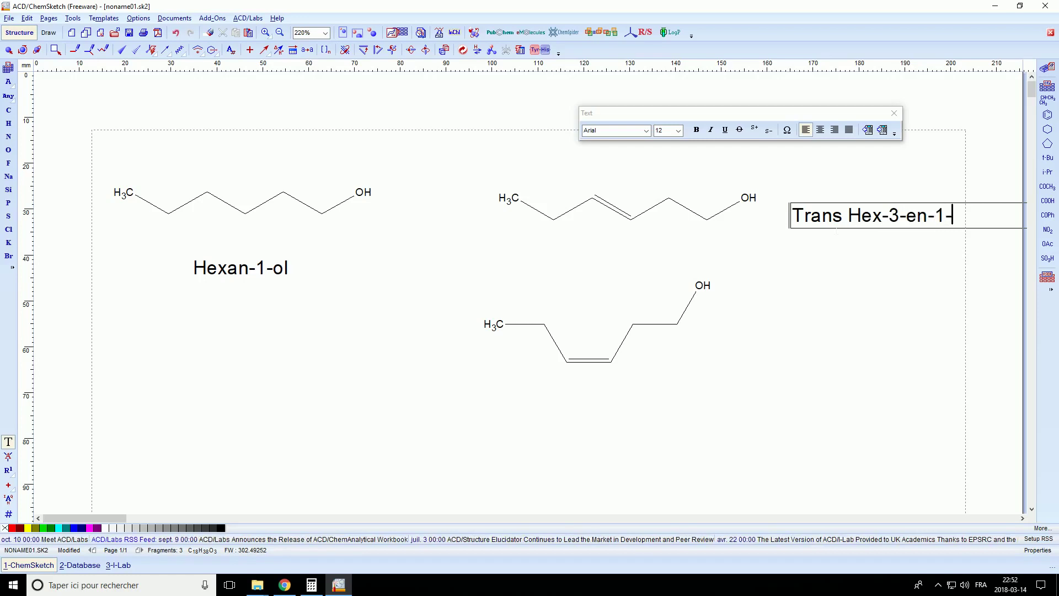
text(ol)
- Copy the trans label's text into a new label beside the lower molecule and change it to "Cis Hex-3-en-1-ol"
drag(966, 216, 791, 227)
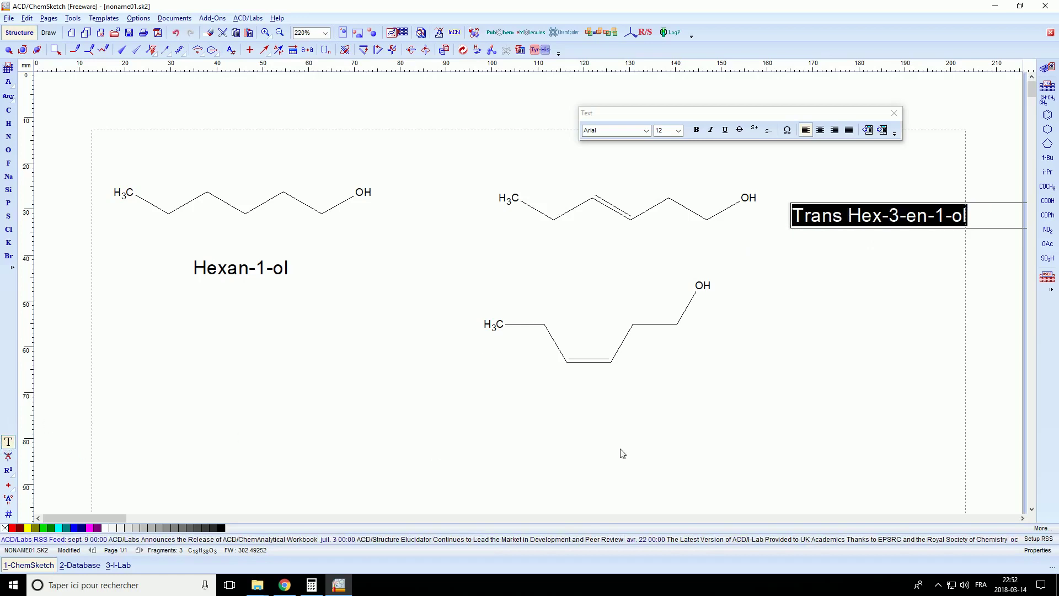
click(786, 332)
key(ctrl+v)
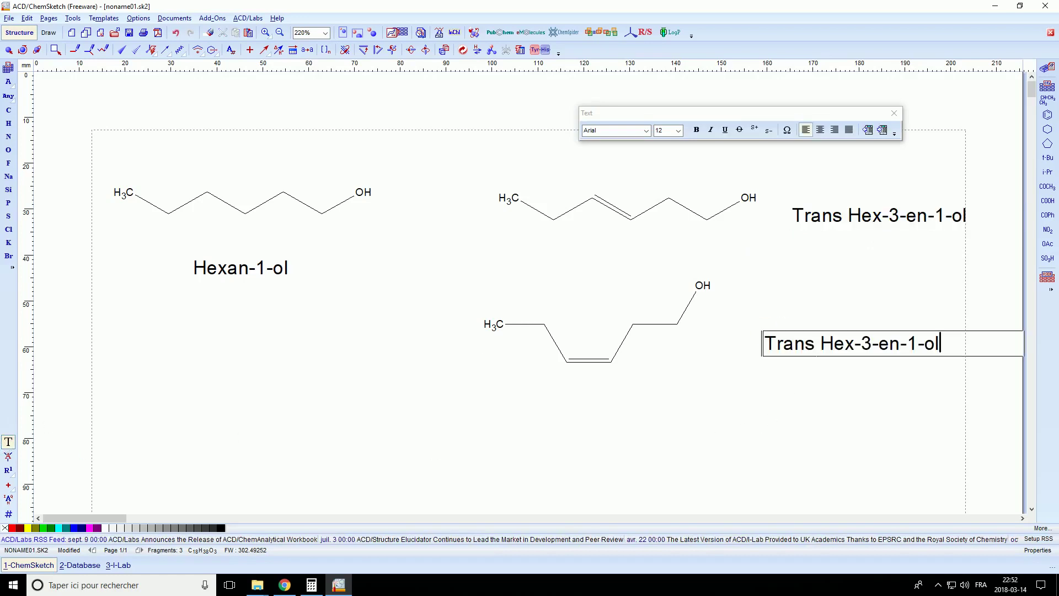
key(BackSpace)
key(BackSpace)
key(BackSpace)
key(BackSpace)
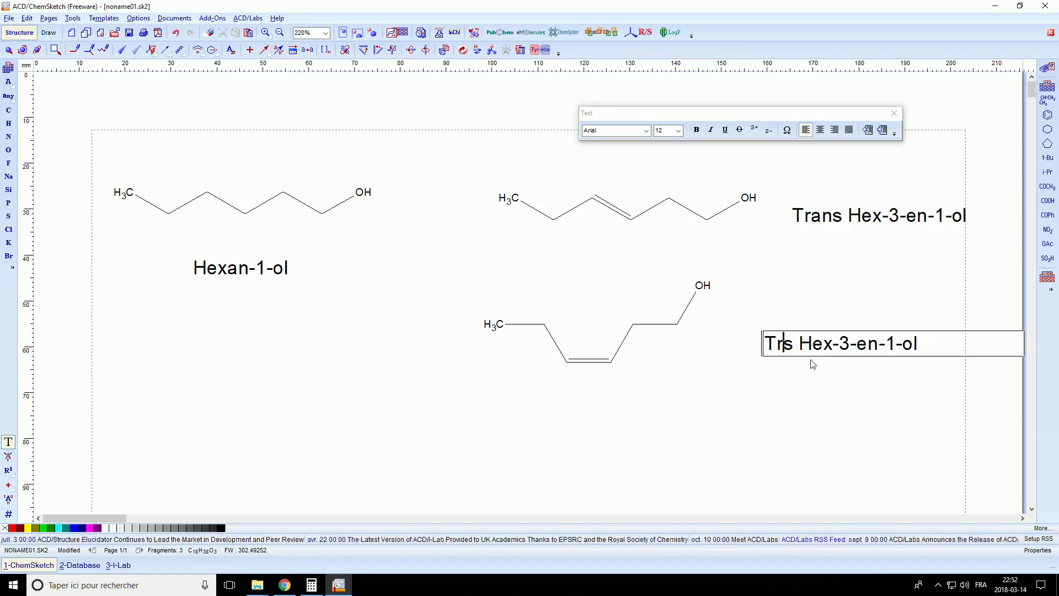
text(Ci)
click(839, 388)
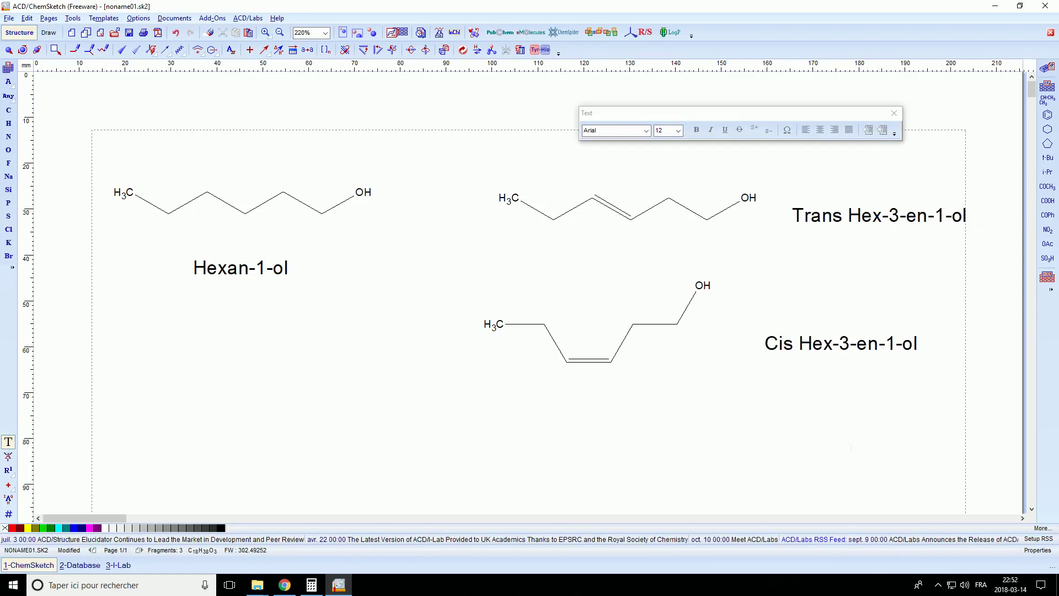
click(894, 113)
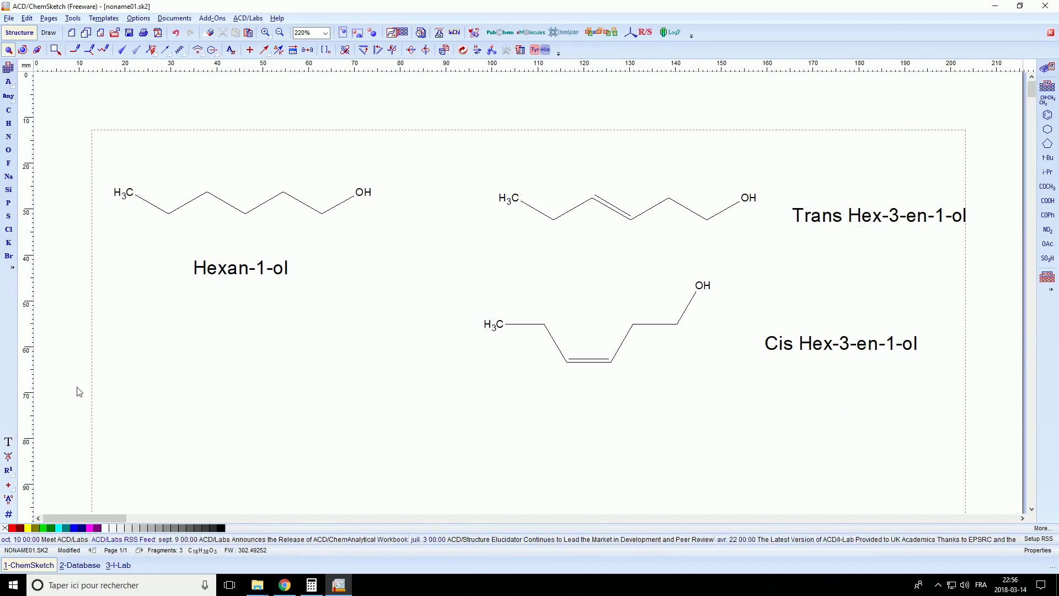
- Replace the terminal H3C group of each of the three molecules with the unlabelled bond-end substituent symbol
click(13, 474)
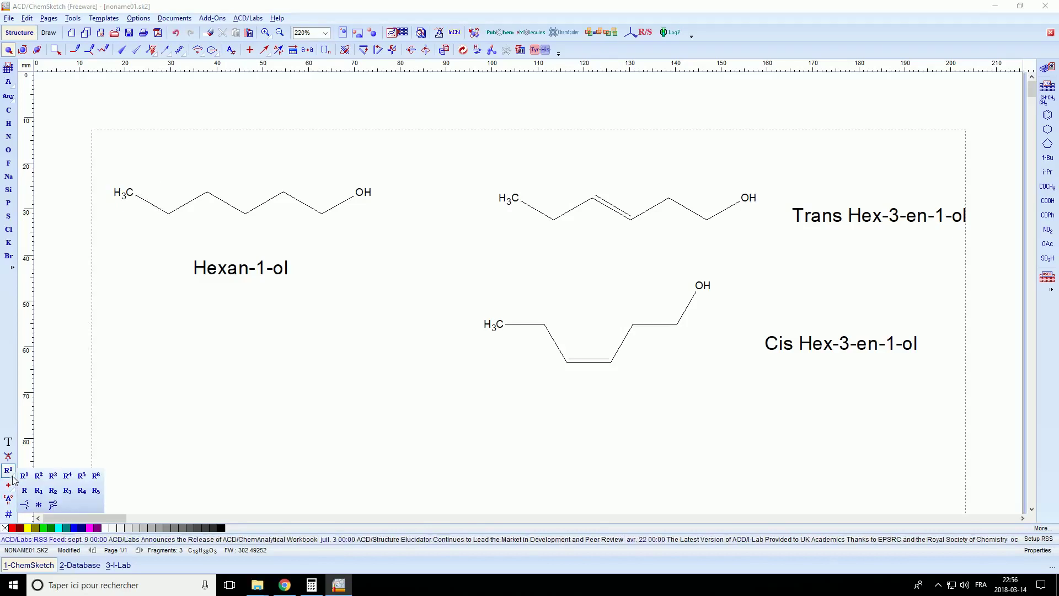
click(53, 505)
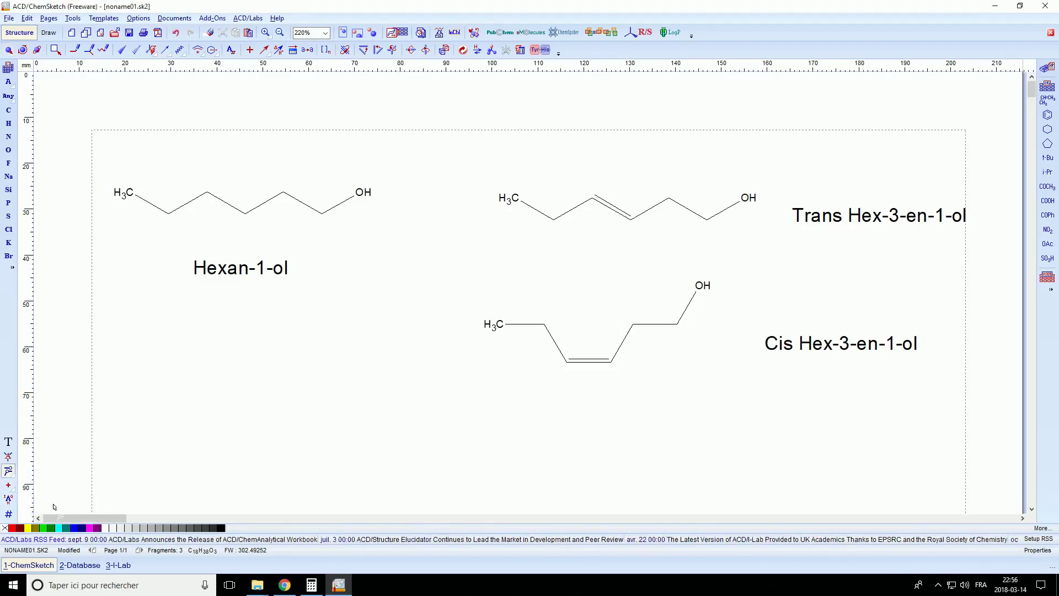
click(122, 193)
click(498, 202)
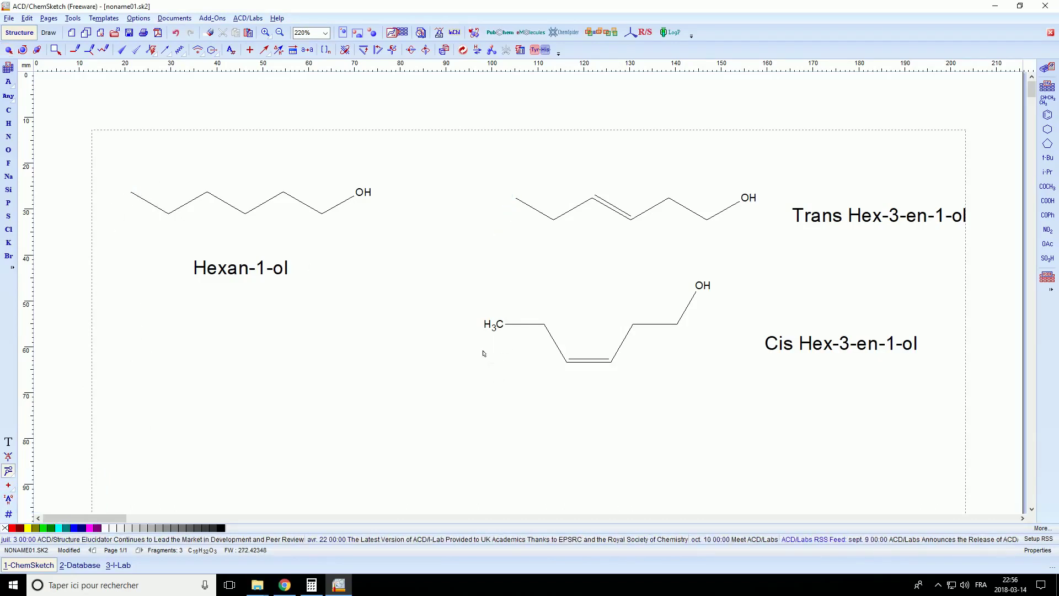
click(492, 325)
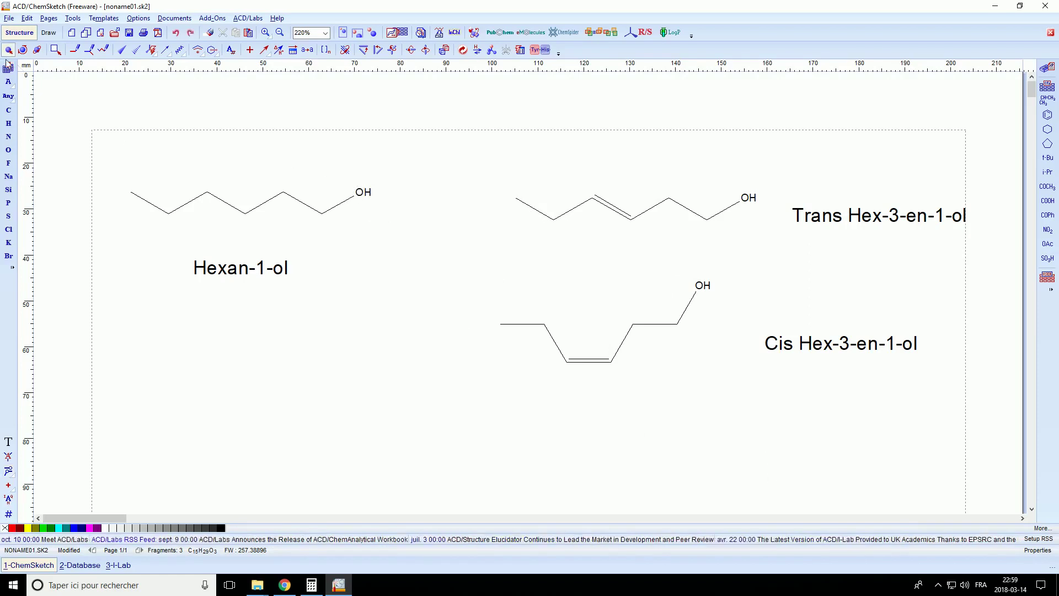
- Select all molecules and text labels on the page and delete them
drag(108, 141, 243, 205)
drag(364, 247, 988, 408)
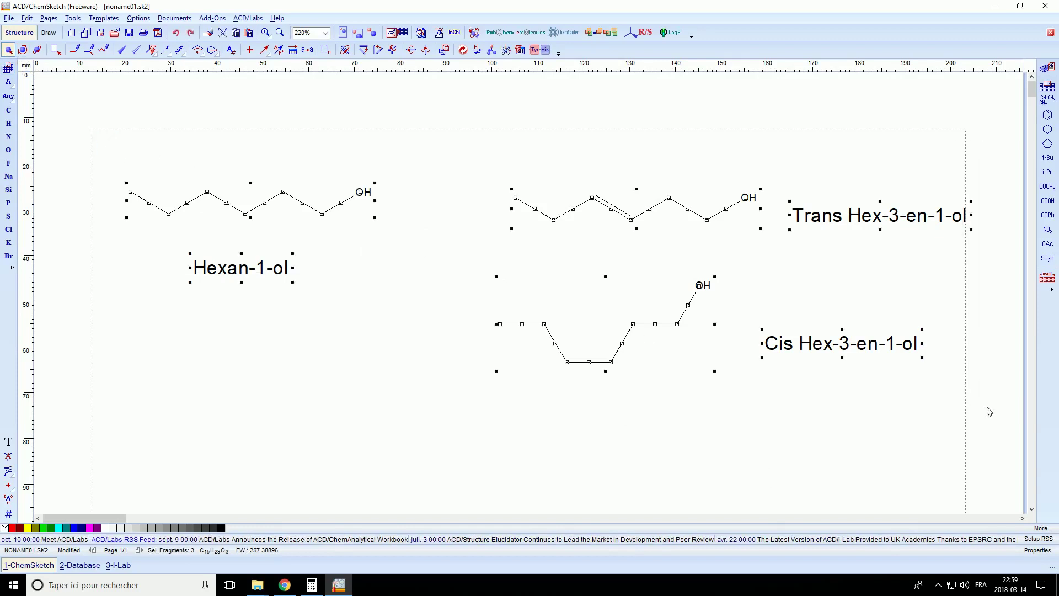
key(Delete)
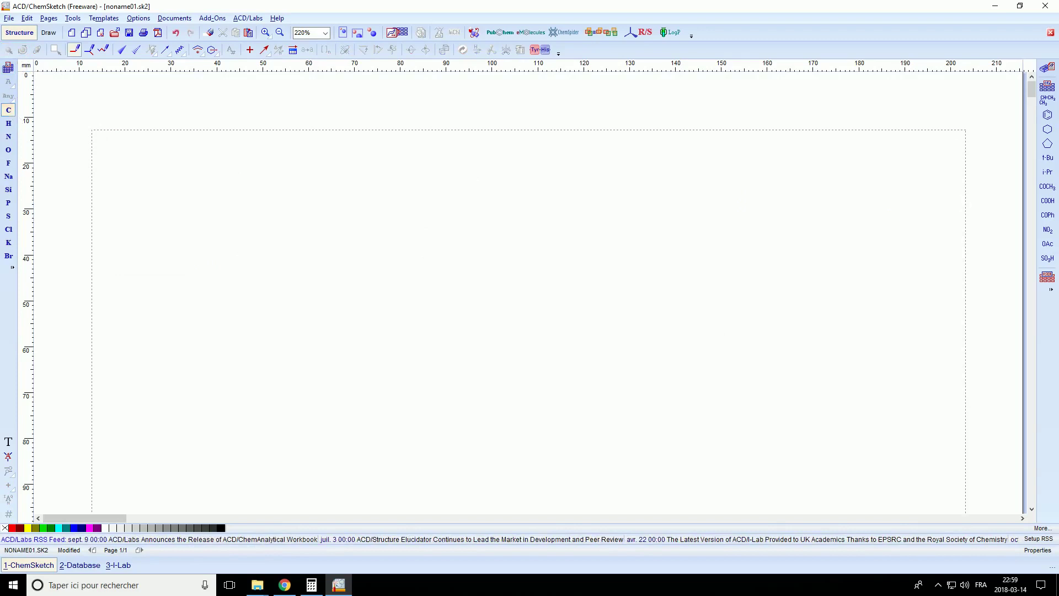
- Draw a ten-carbon chain with two one-carbon branches, add double bonds at the right end, upper right branch and left branching carbon, and clean it
click(209, 269)
mouse_move(208, 270)
mouse_down()
mouse_move(206, 307)
mouse_move(178, 337)
mouse_move(238, 340)
mouse_move(267, 314)
mouse_move(304, 350)
mouse_move(329, 326)
mouse_move(328, 293)
mouse_move(345, 343)
mouse_move(383, 330)
mouse_up()
click(362, 336)
click(331, 309)
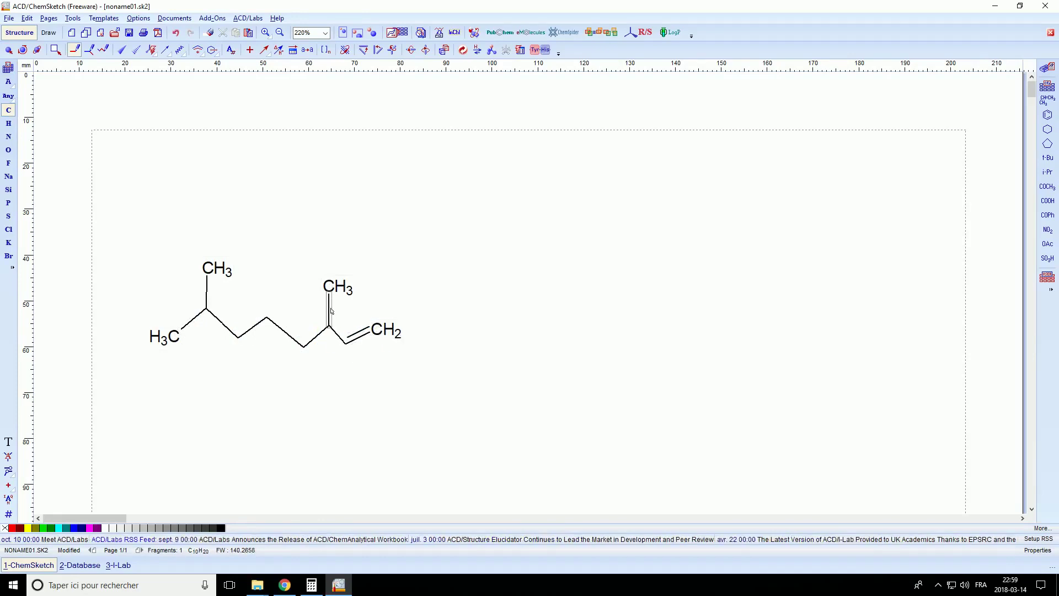
click(237, 334)
click(462, 50)
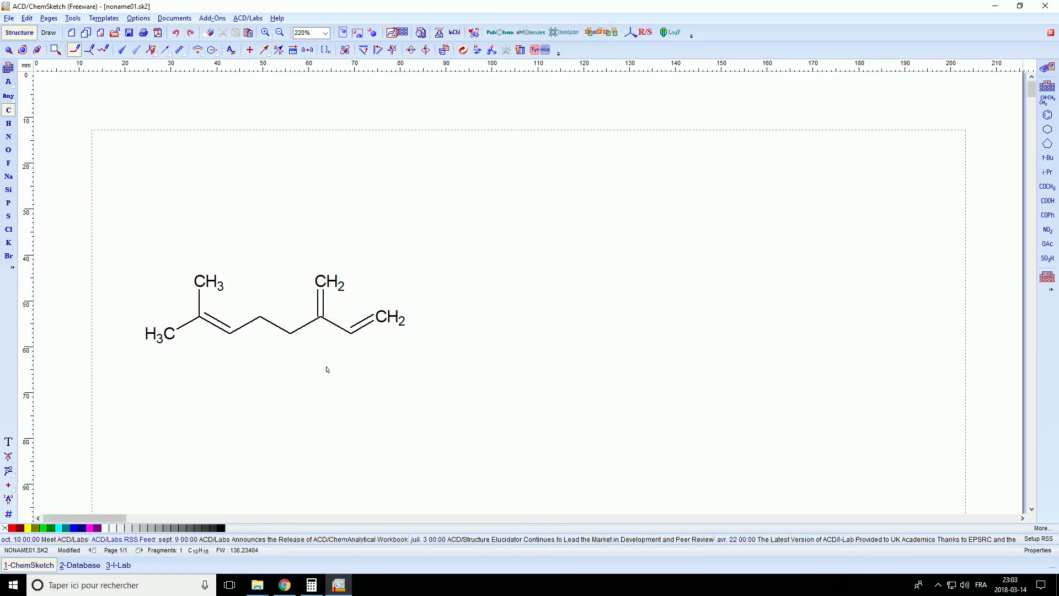
- Attach an OH group to the molecule's right branching carbon, change its CH2 double bond to a single bond, and clean the structure
click(8, 150)
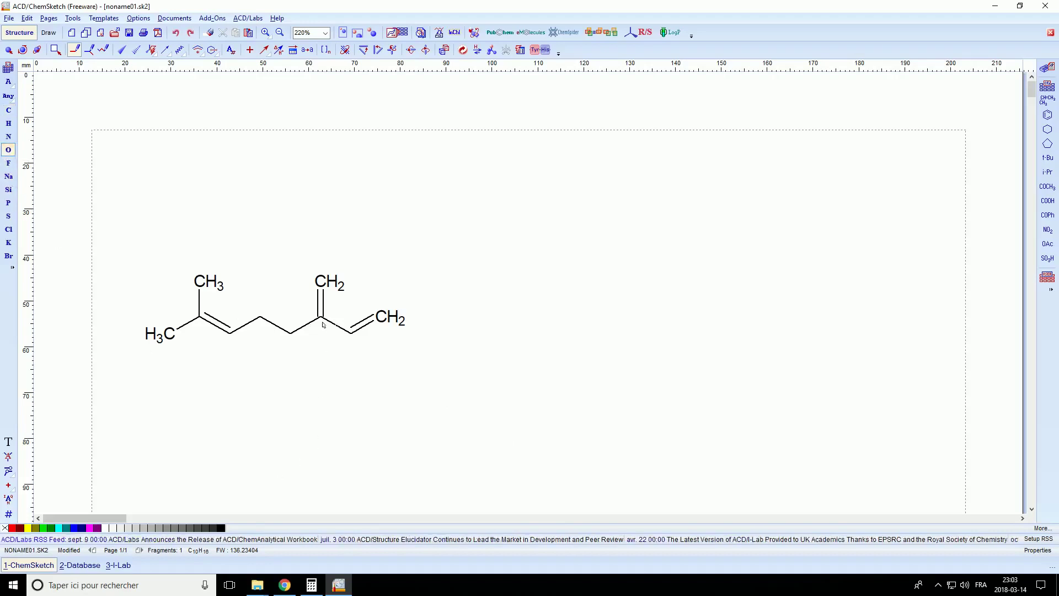
drag(320, 317, 321, 360)
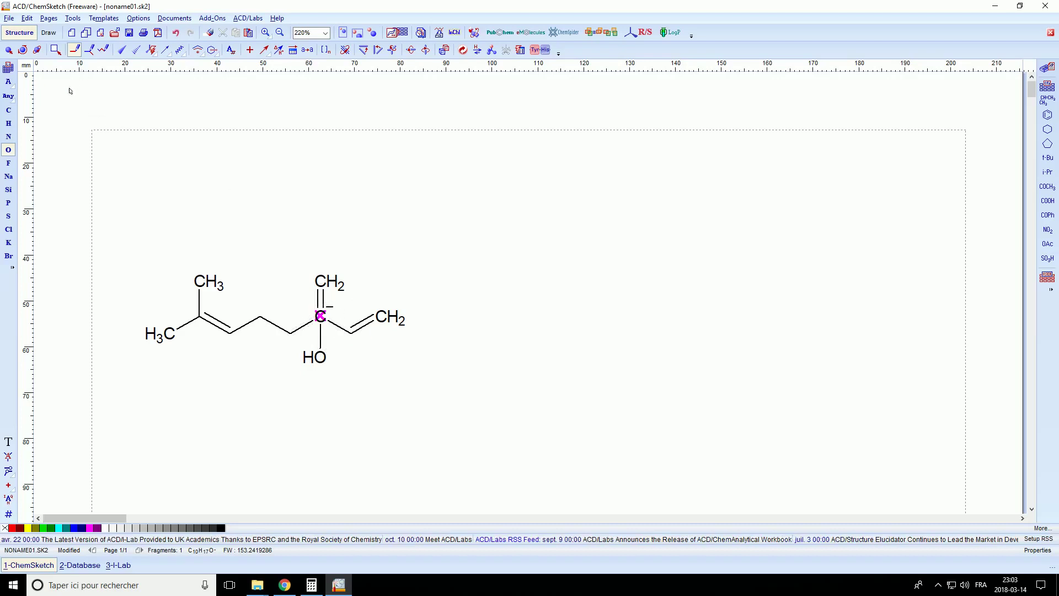
click(8, 109)
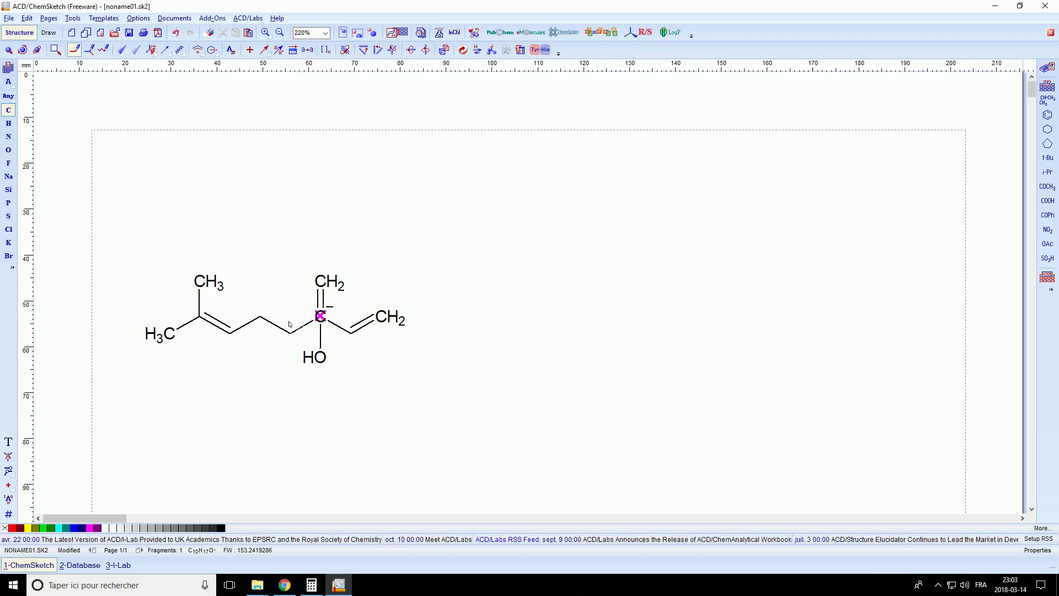
click(329, 292)
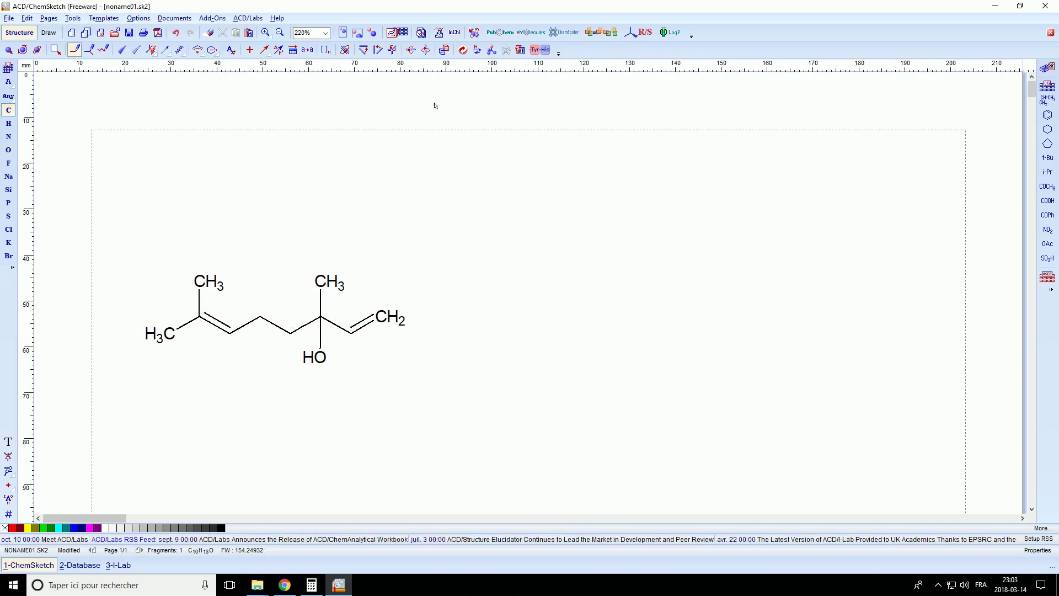
key(ctrl+shift+k)
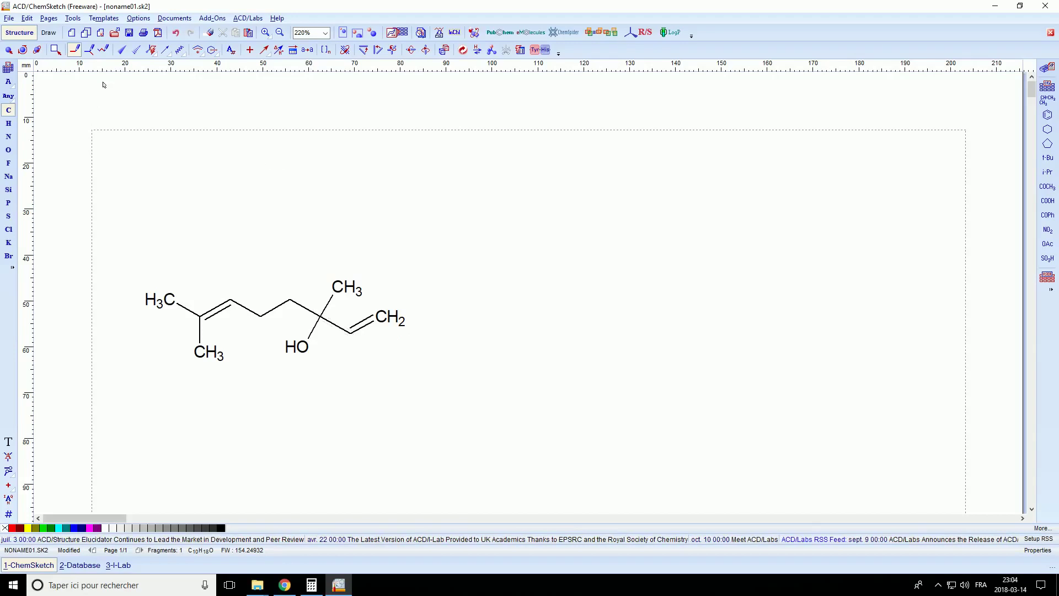
- Change the CH3 and OH bonds on the stereocentre to solid up-stereo wedges
click(121, 50)
click(326, 305)
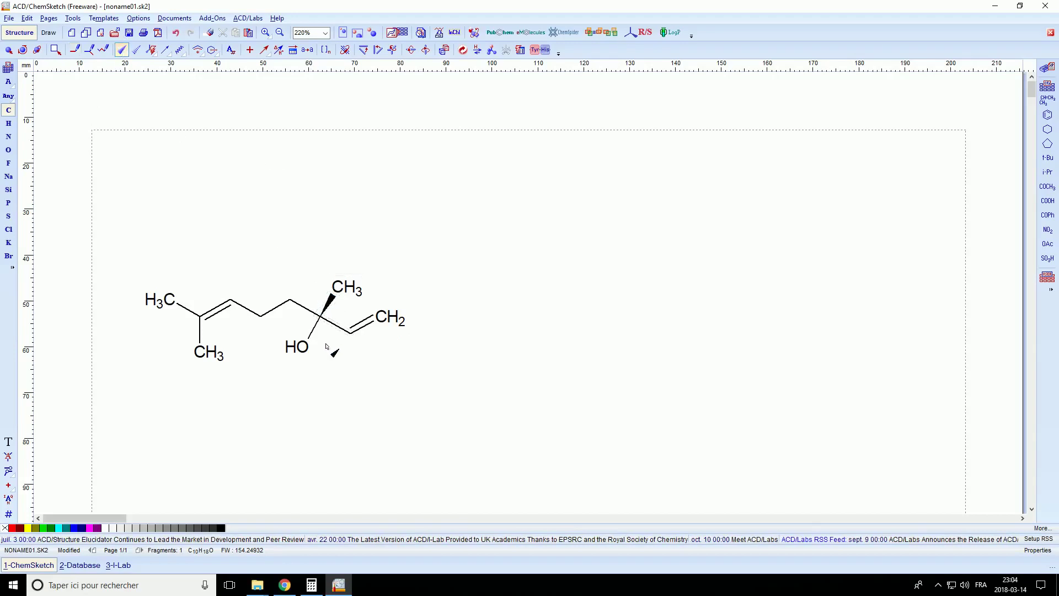
click(312, 333)
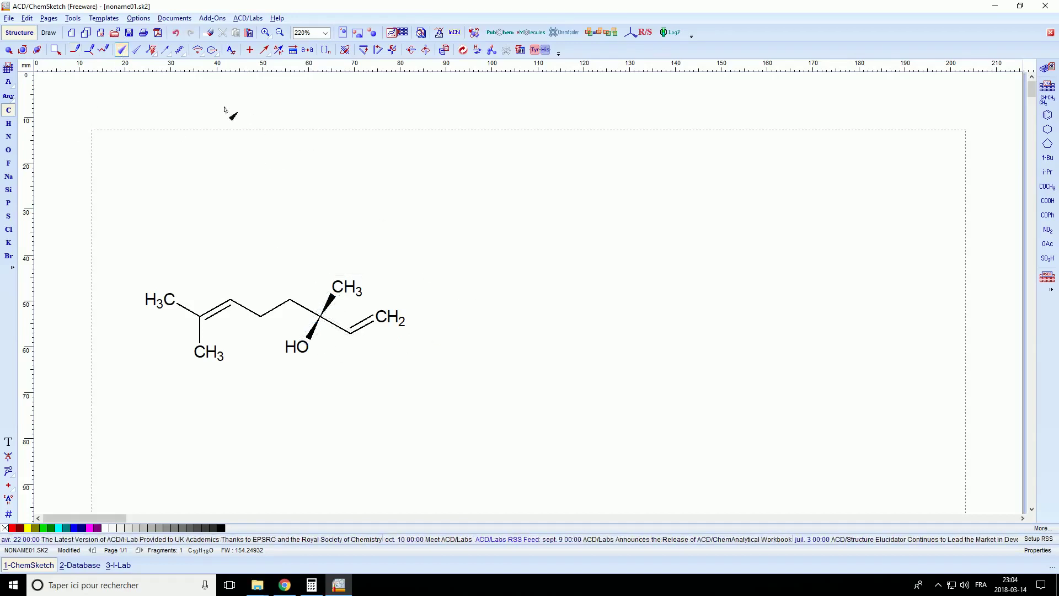
- Copy the whole molecule and paste the duplicate to its right at the same height
click(8, 50)
drag(128, 250, 434, 399)
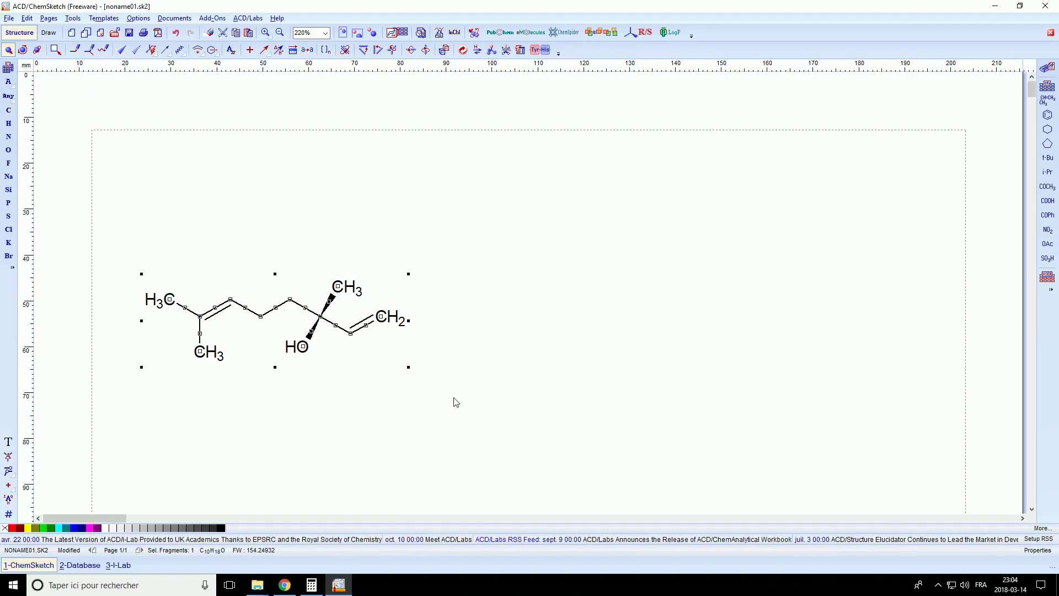
key(ctrl+c)
key(ctrl+v)
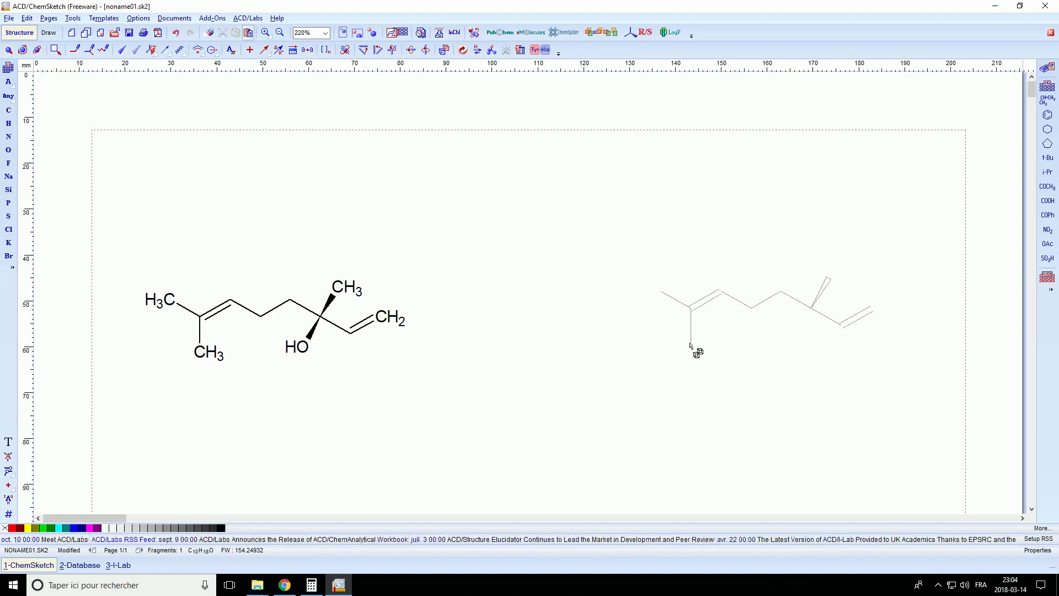
click(569, 340)
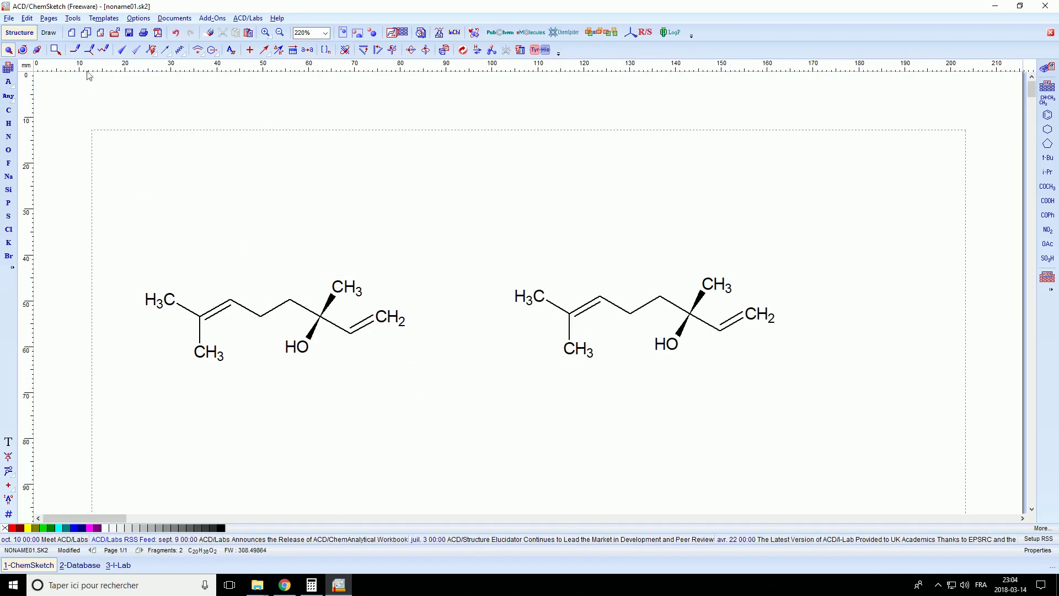
- Change the CH3 and OH bonds on the duplicate's stereocentre to hashed down-stereo bonds
click(137, 50)
click(706, 301)
click(684, 333)
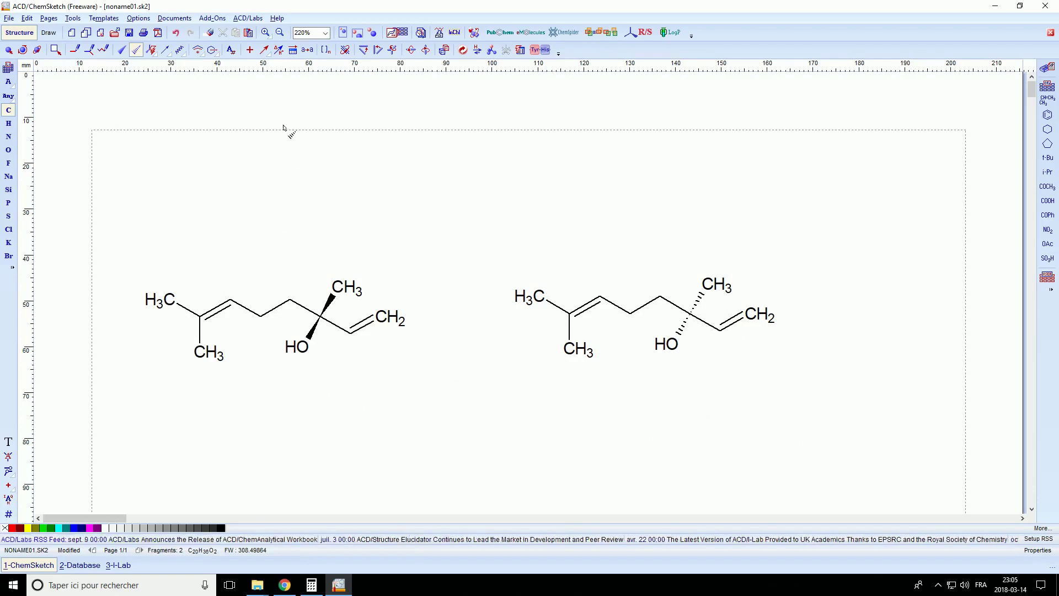
- Generate the R/S stereo descriptors for both molecules and clear the selection
click(152, 52)
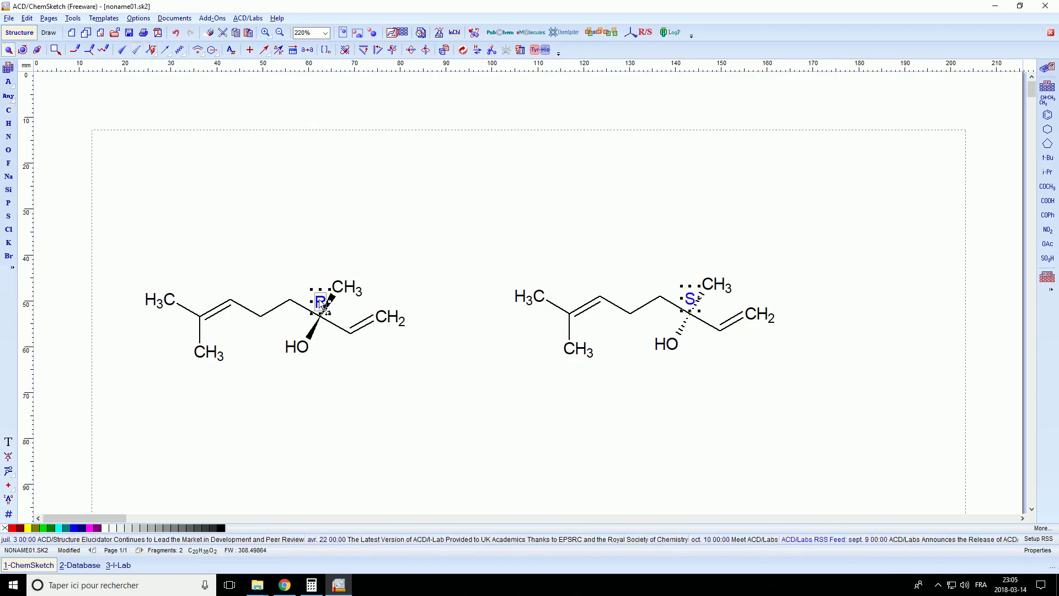
click(503, 428)
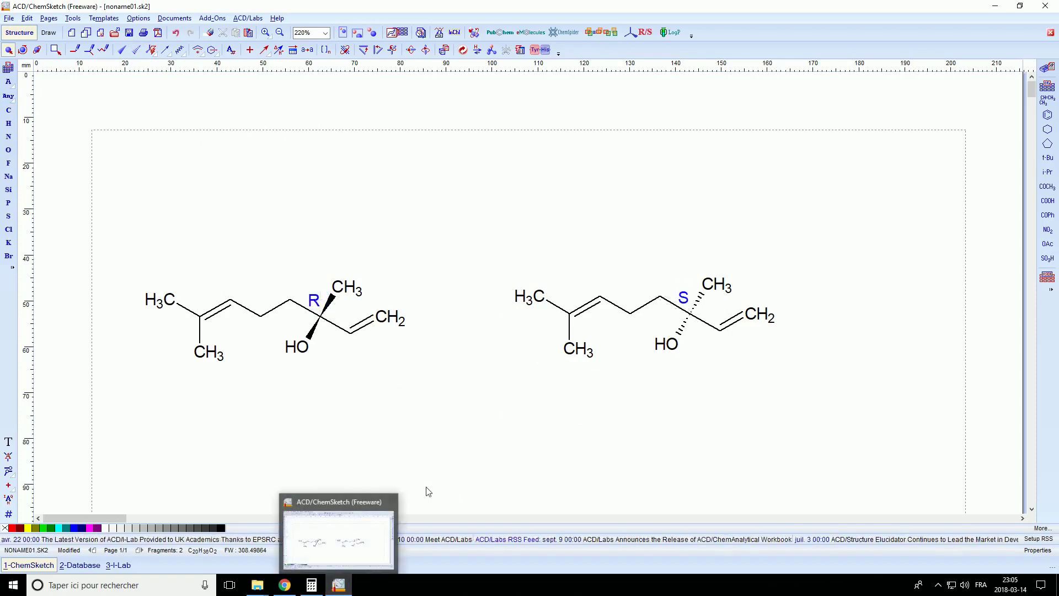
key(ctrl+a)
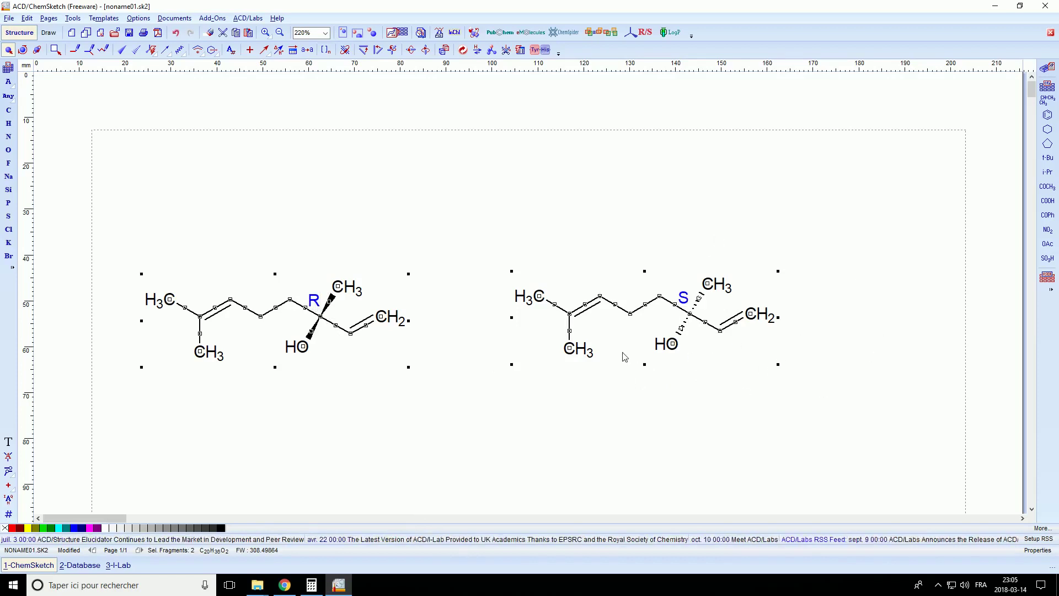
click(520, 449)
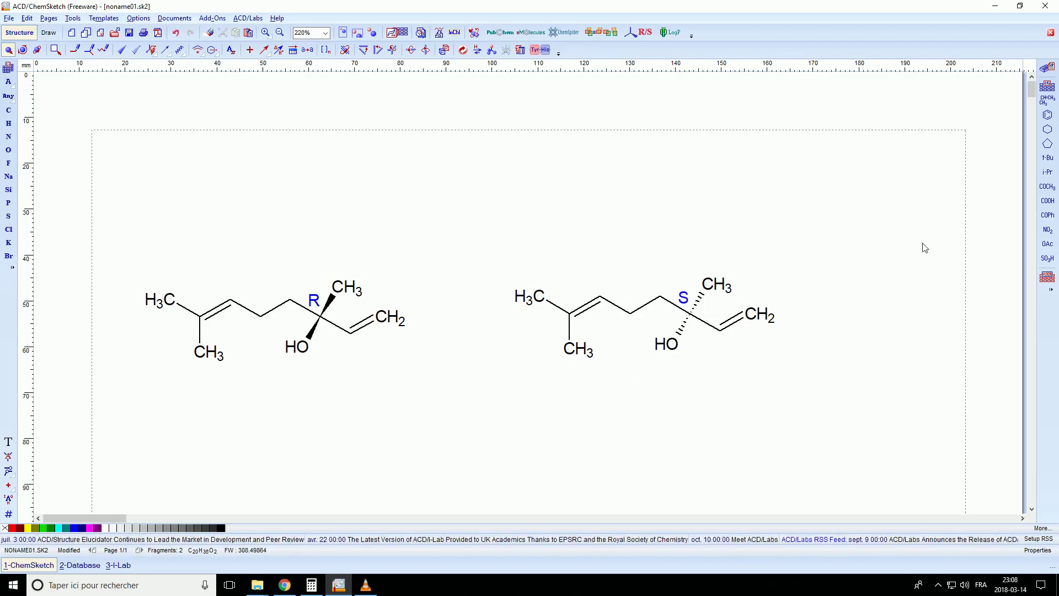
- Attach a COCH3 radical to the hydroxyl oxygen of both molecules to make acetate esters
click(1048, 186)
click(669, 350)
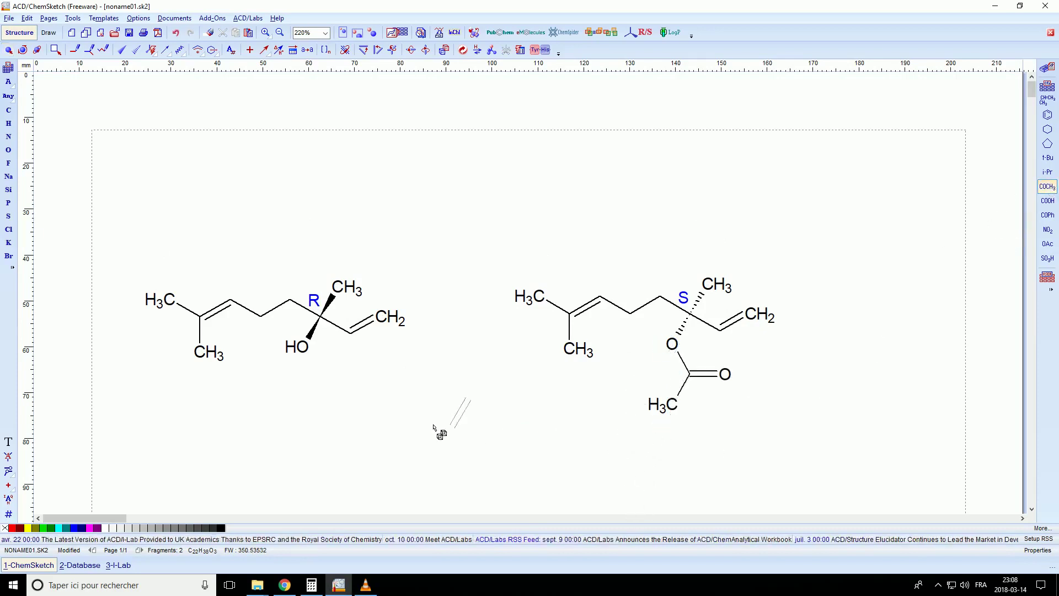
click(304, 353)
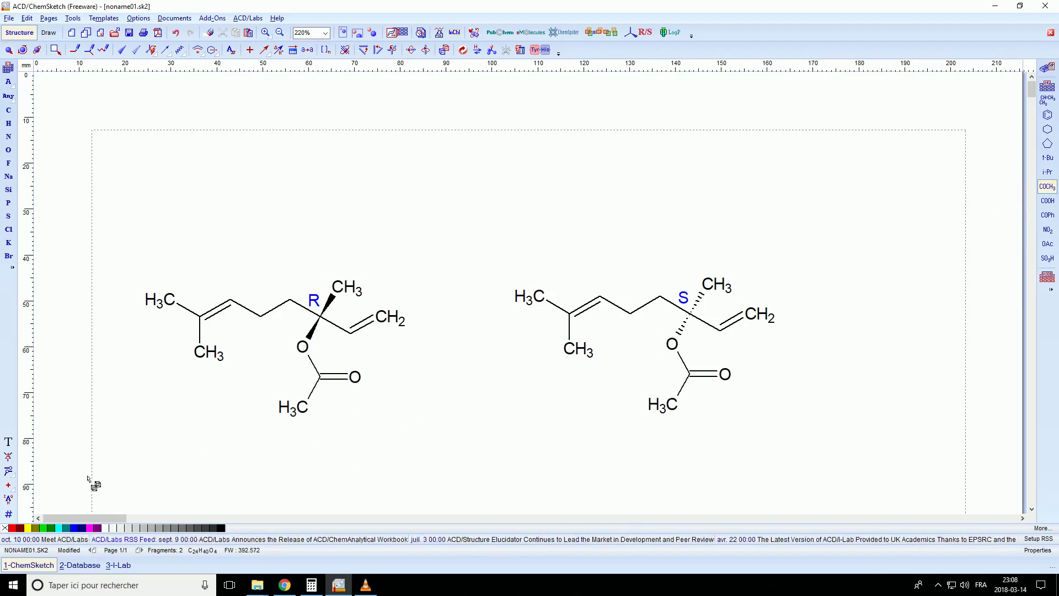
- Replace every terminal CH3 and CH2 group of both esters with the unlabelled bond-end substituent symbol
click(8, 470)
click(160, 300)
click(208, 352)
click(285, 408)
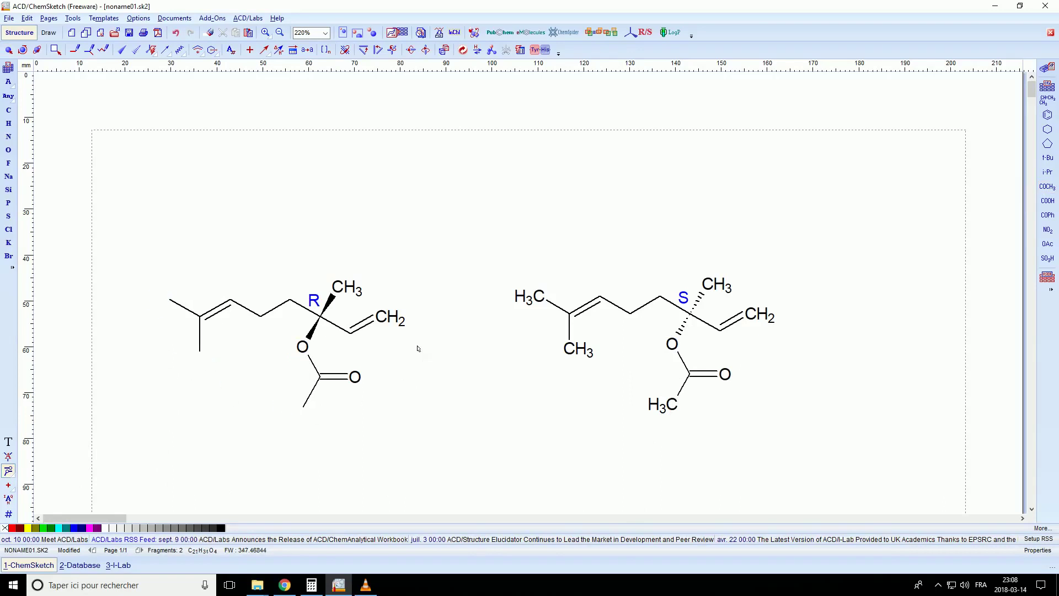
click(393, 315)
click(346, 288)
click(578, 349)
click(530, 297)
click(661, 405)
click(759, 315)
click(717, 285)
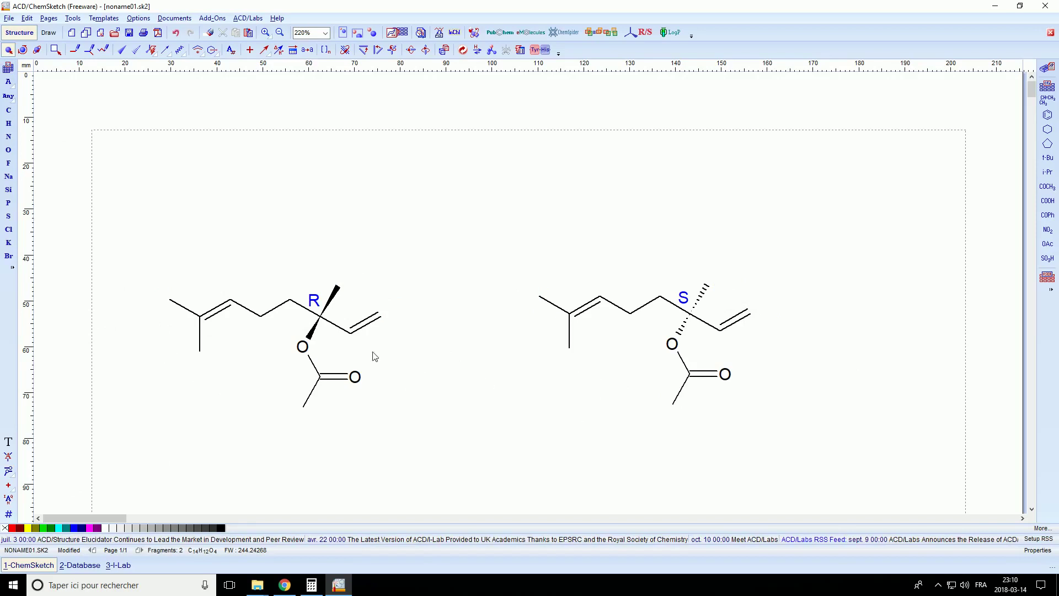
- Move both esters with their R and S labels about 27 mm up and slightly right on the page
drag(123, 241, 917, 475)
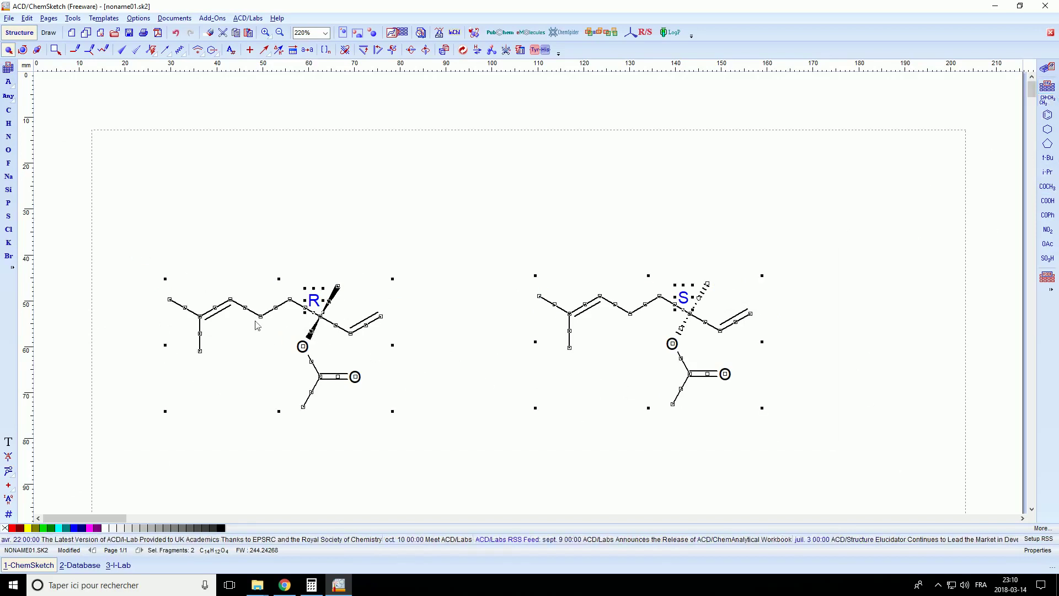
drag(256, 319, 283, 194)
click(194, 287)
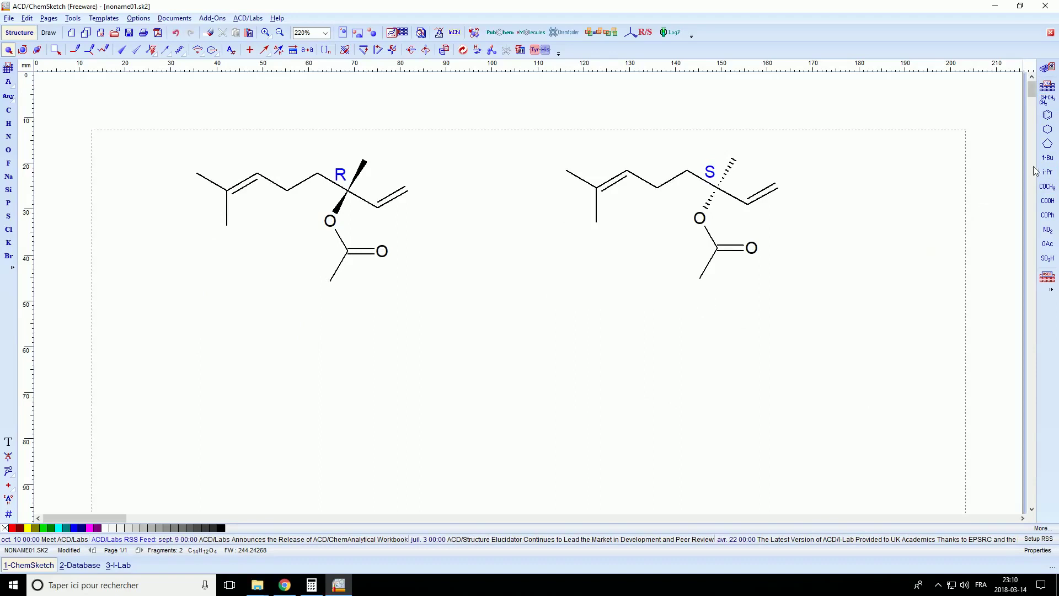
- Place a benzene ring below the R ester and attach an allyl radical from the Table of Radicals to its lower right carbon
click(1051, 118)
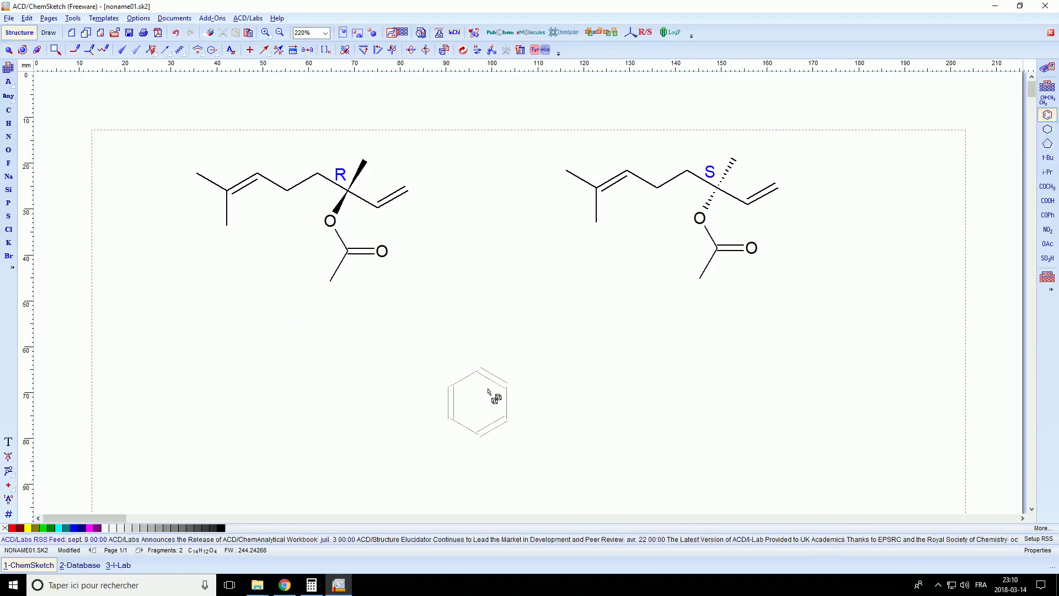
click(298, 399)
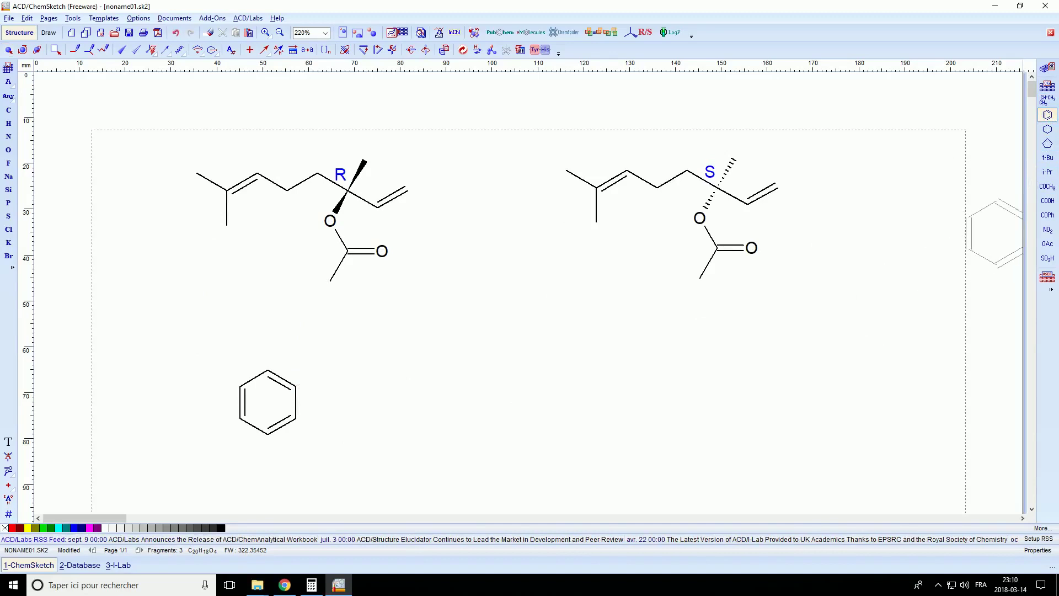
click(1048, 91)
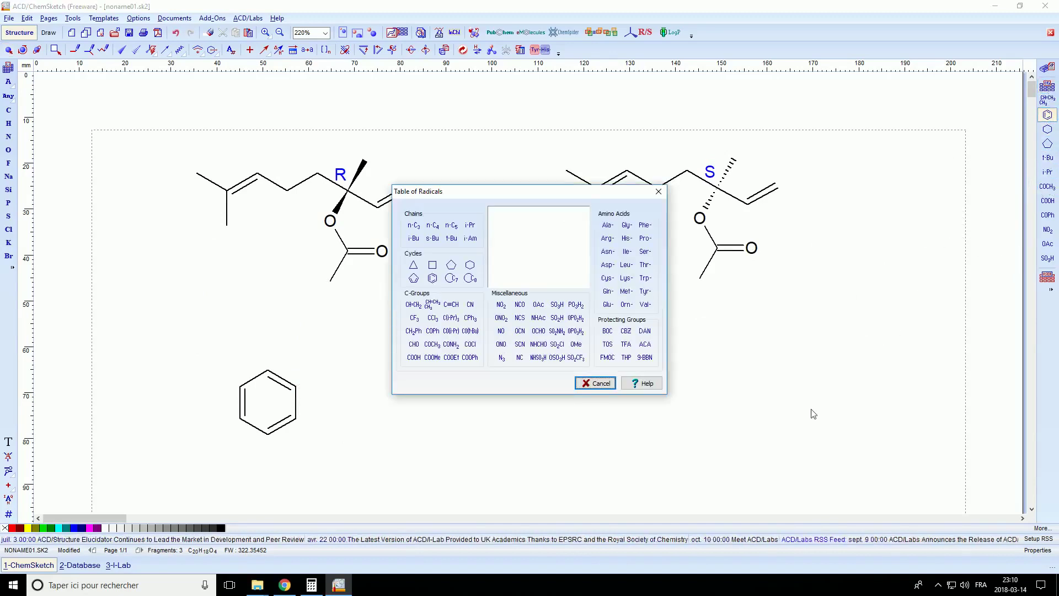
click(433, 305)
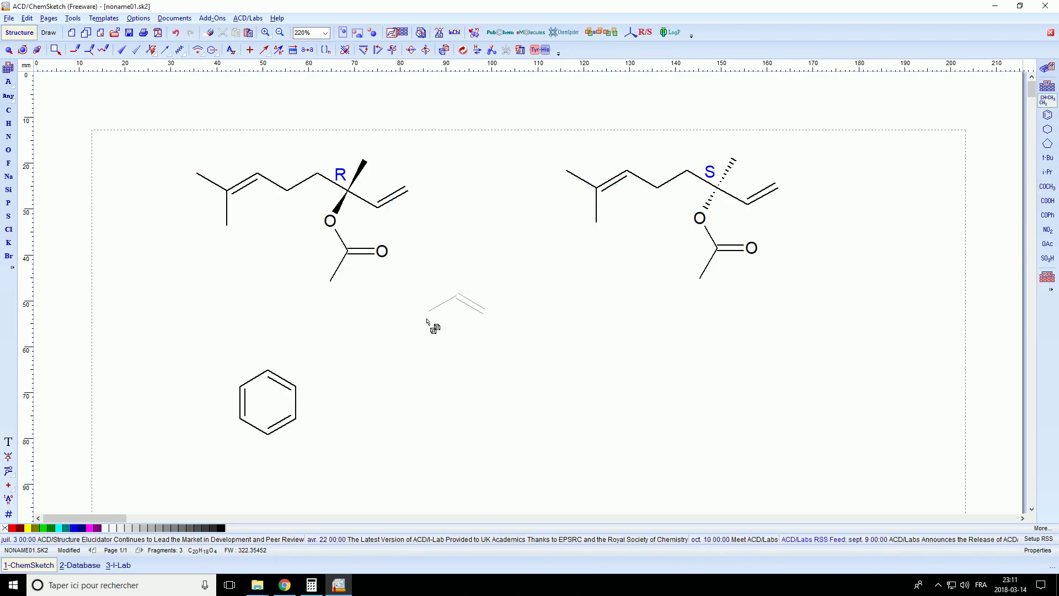
click(298, 422)
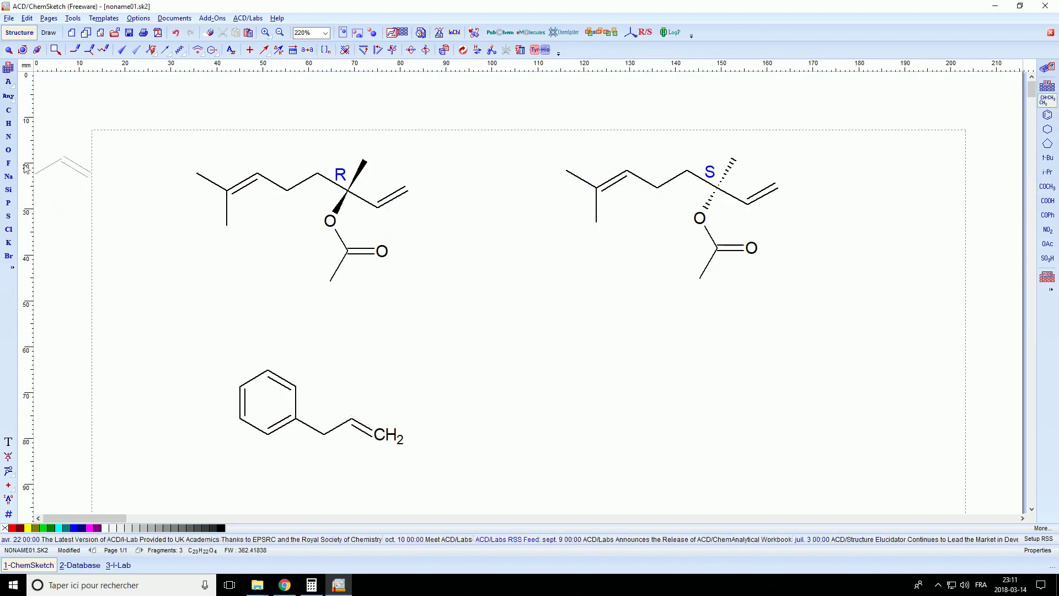
- Add an OH to the ring's upper left carbon and an OCH3 to its top carbon, and clean all structures
click(8, 150)
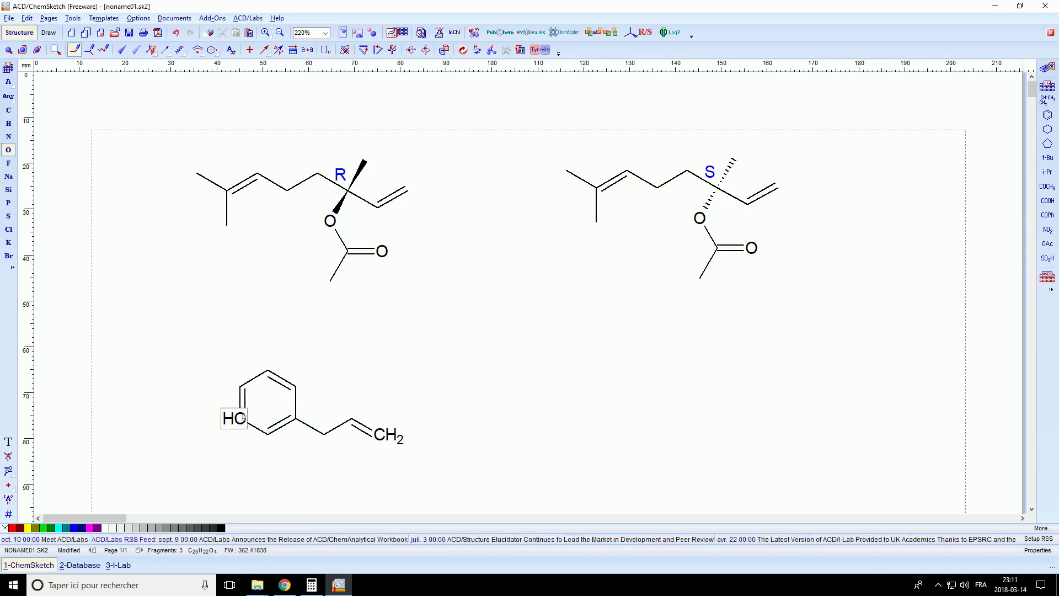
click(206, 369)
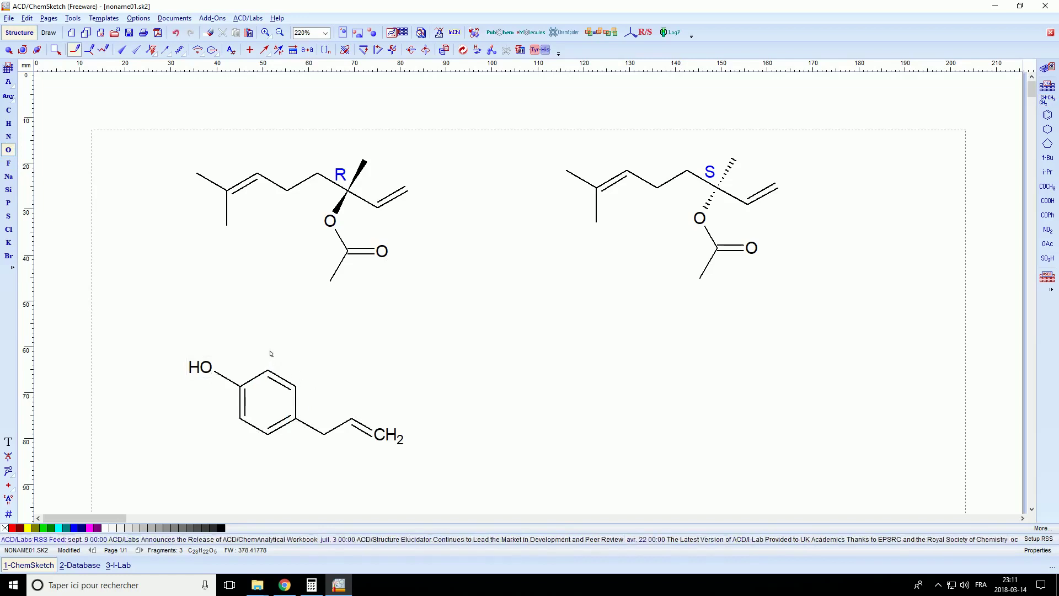
drag(274, 337, 307, 320)
click(8, 110)
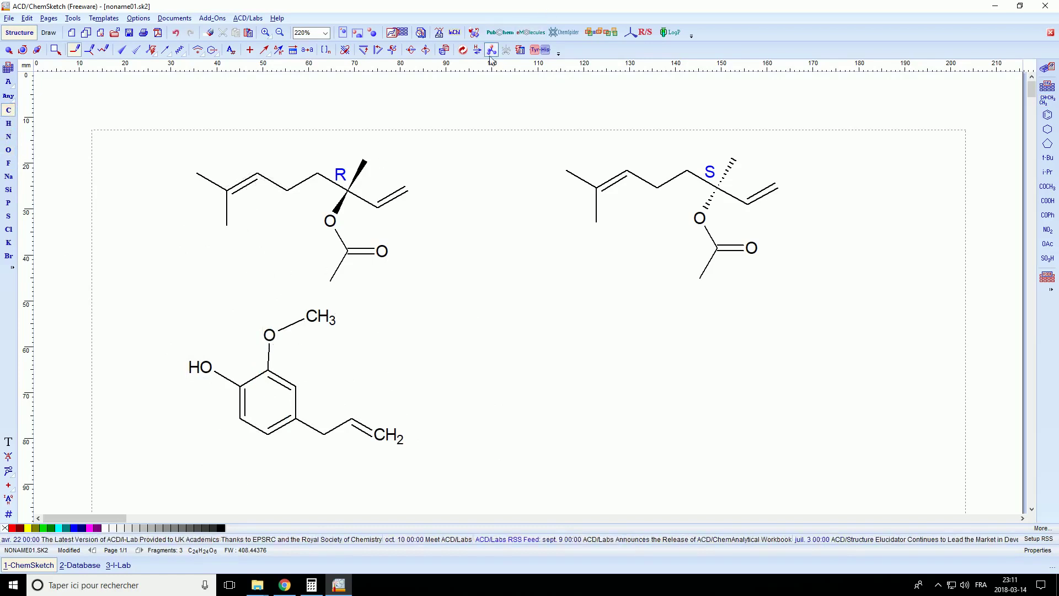
click(463, 49)
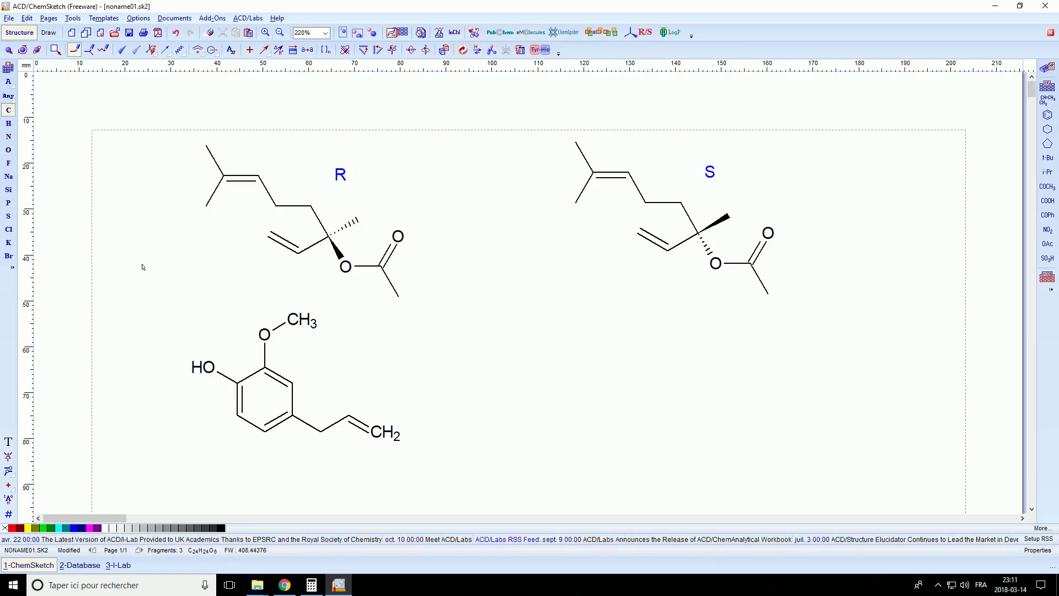
key(ctrl+z)
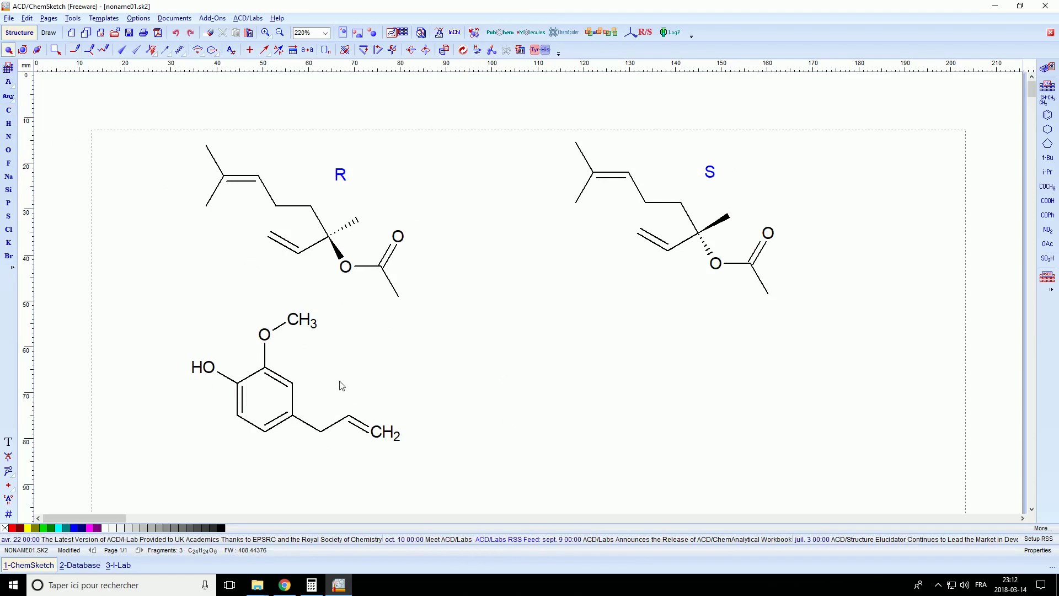
- Move the aromatic molecule down and to the left, and replace its terminal CH2 with the unlabelled bond-end substituent symbol
drag(160, 316, 406, 468)
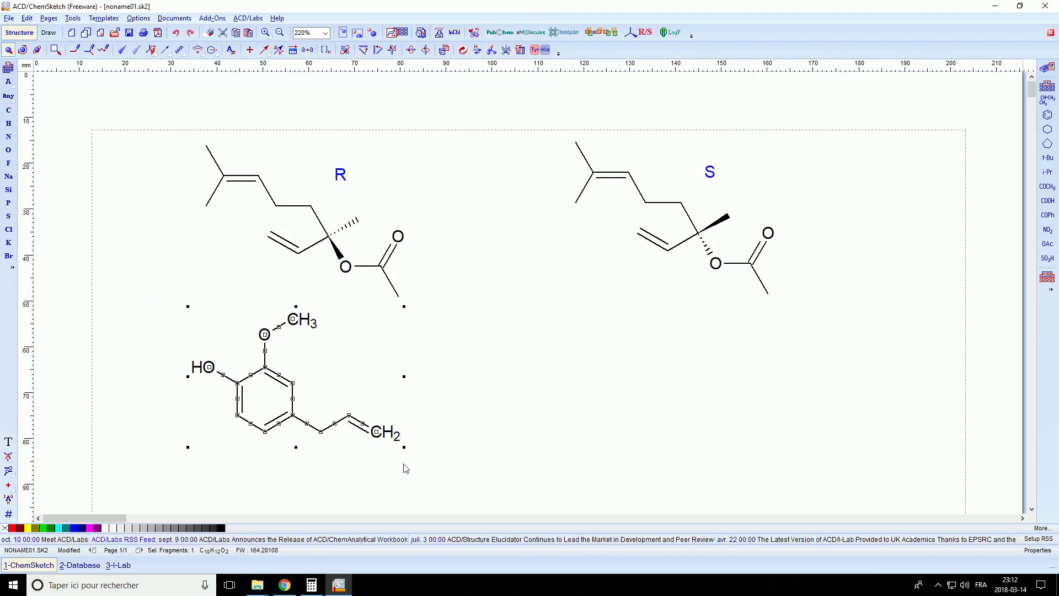
drag(385, 432, 328, 454)
click(400, 480)
click(8, 470)
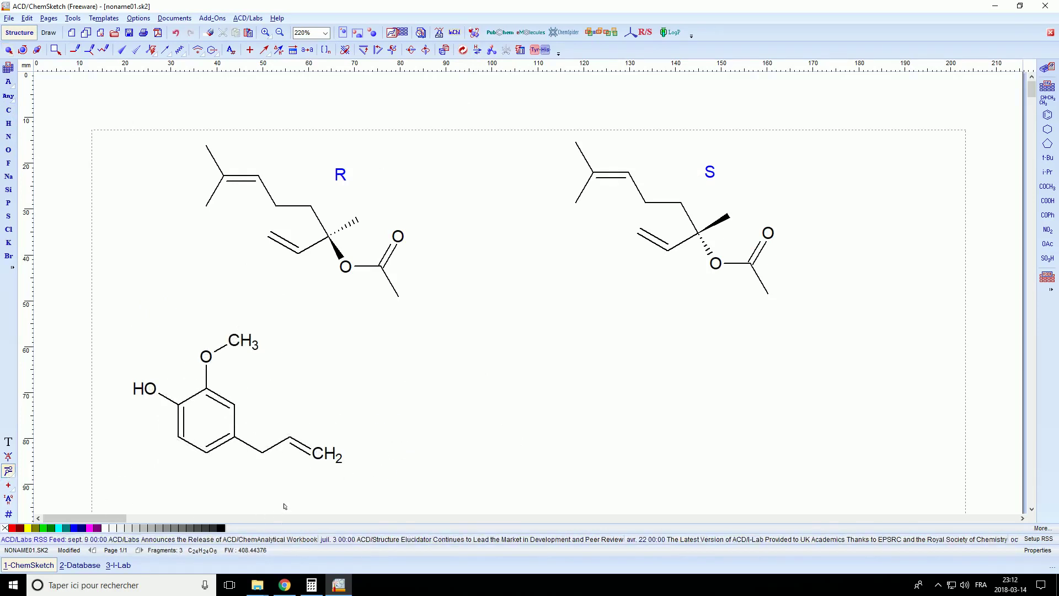
click(327, 465)
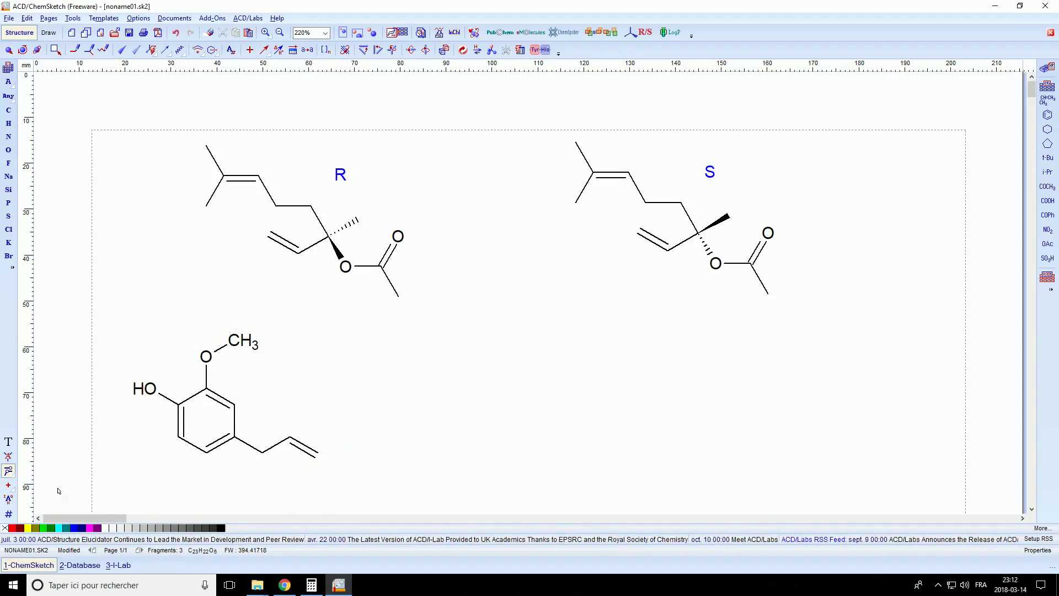
- Delete the methoxy CH3 on the aromatic ring and replace the remaining OH with the label OMe
click(8, 455)
click(209, 35)
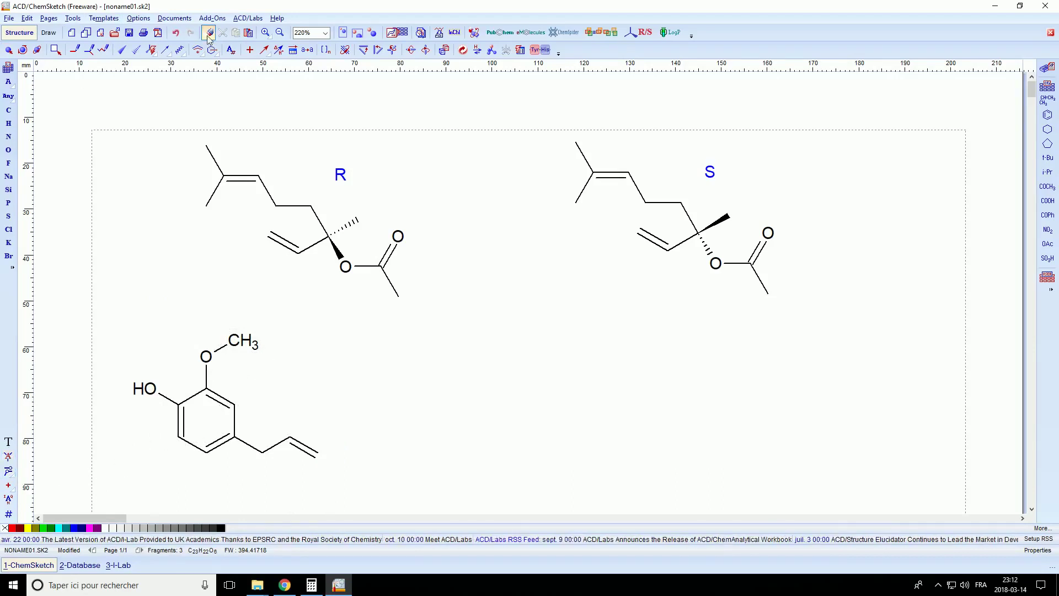
click(257, 342)
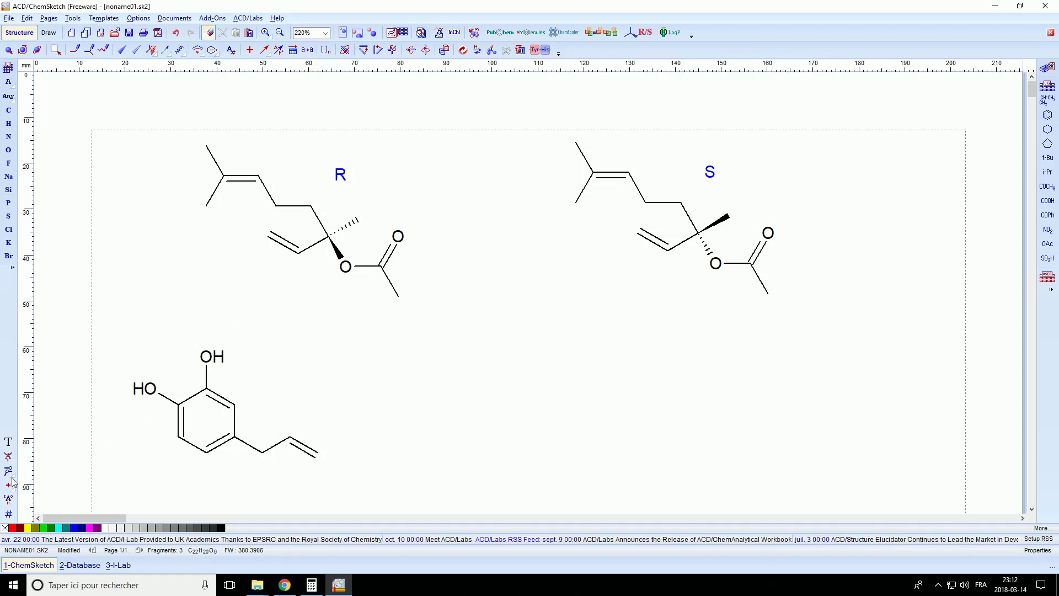
click(8, 455)
click(212, 357)
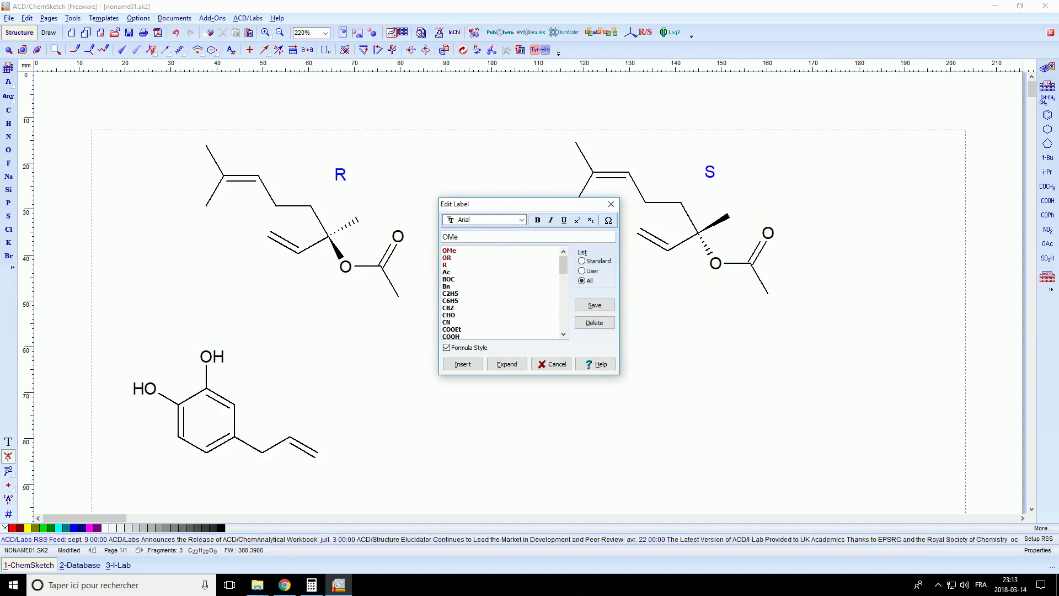
click(477, 370)
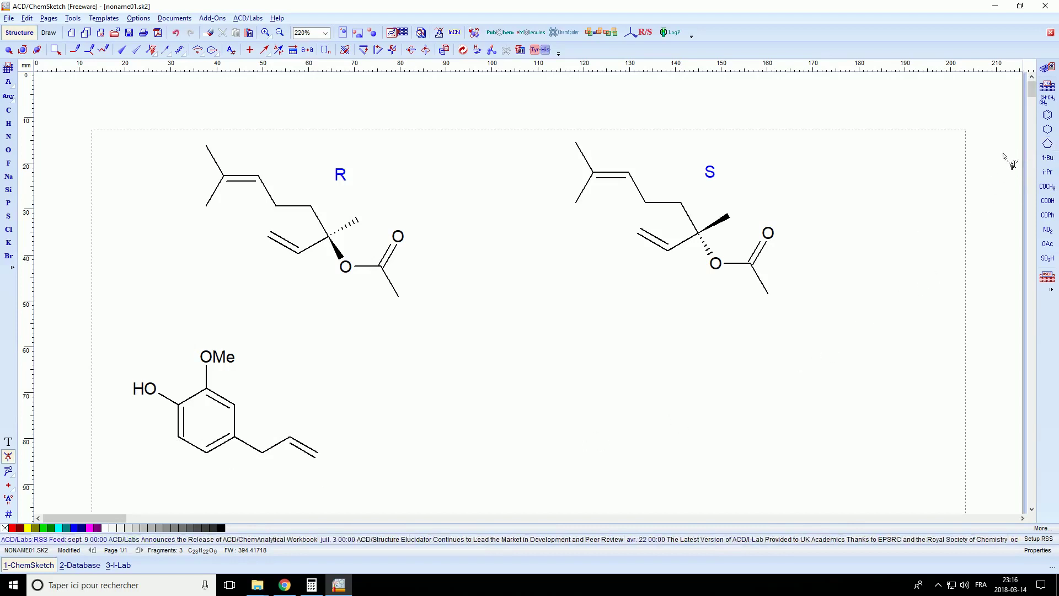
- Place two cyclopentane rings side by side below the S ester and join their facing carbons with two bonds
click(1047, 144)
click(571, 376)
click(652, 378)
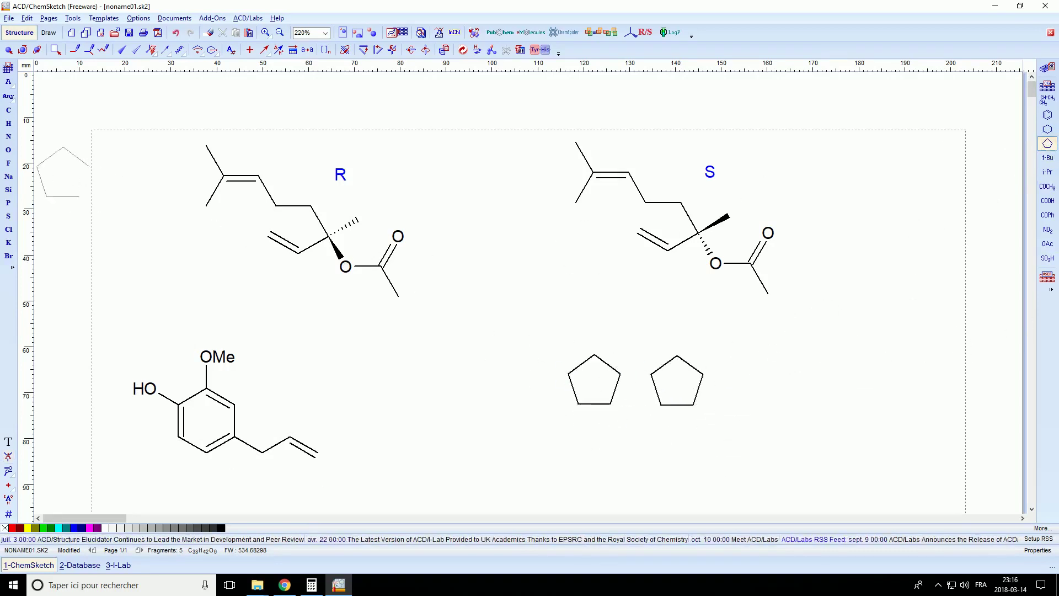
key(Escape)
drag(620, 375, 651, 377)
drag(610, 411, 660, 406)
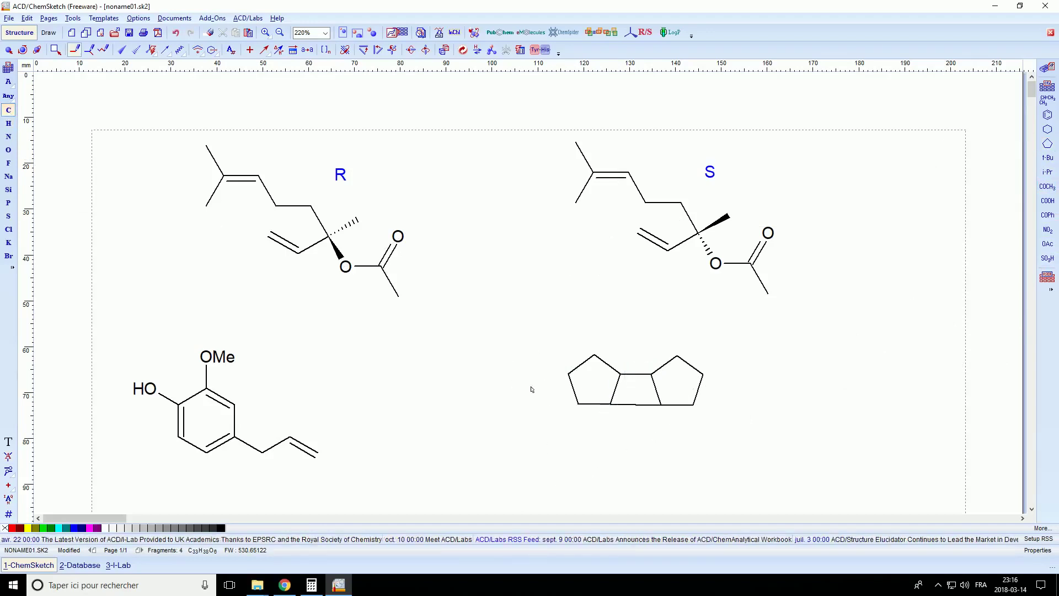
- Add a methyl to each of the left ring's two fusion carbons and an isopropyl group to its top carbon
click(621, 375)
click(614, 403)
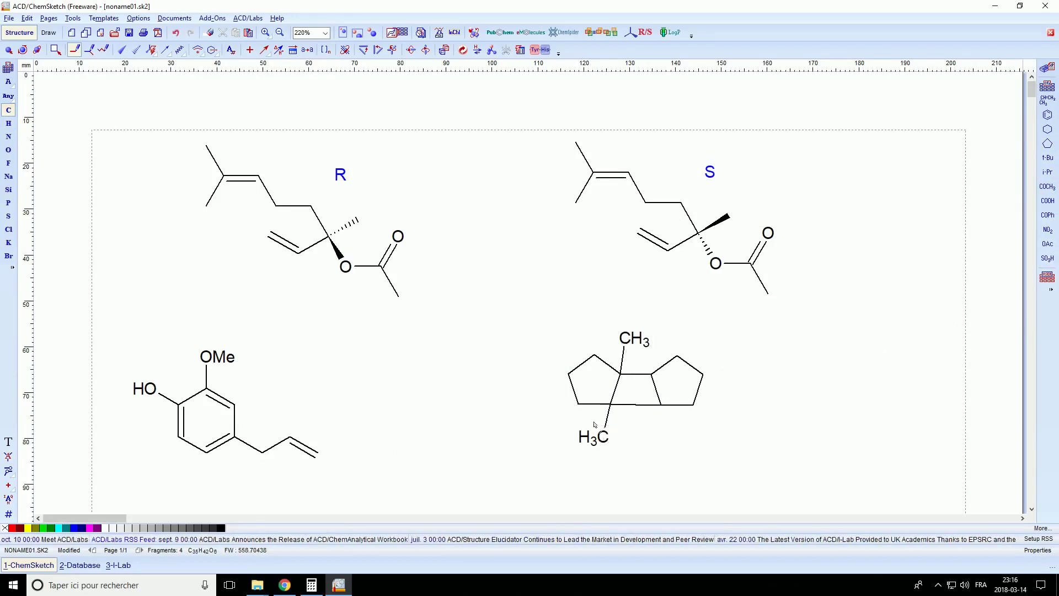
drag(595, 355, 594, 284)
click(579, 320)
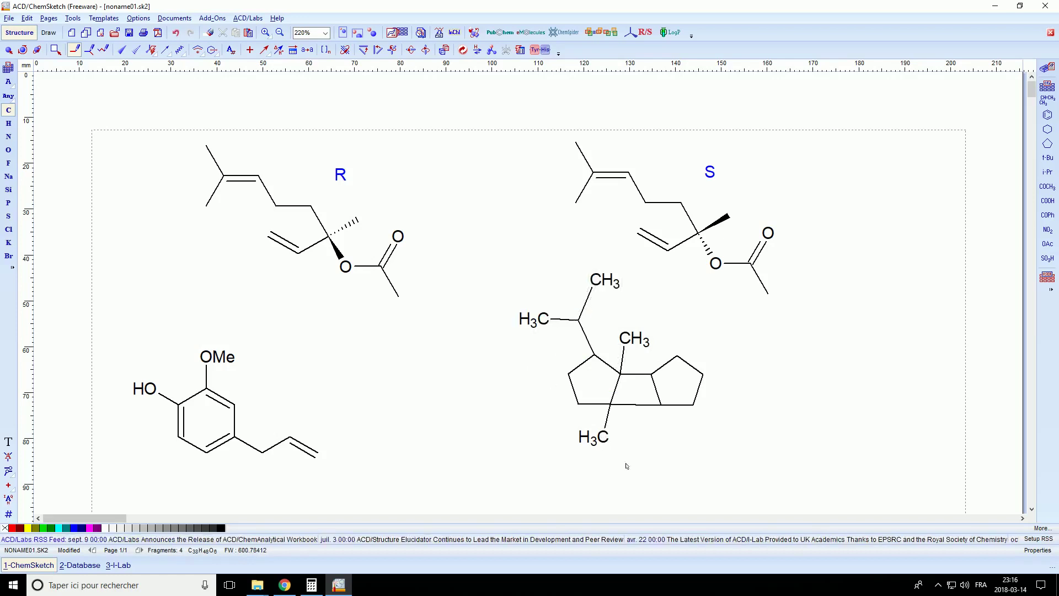
- Add a double-bonded CH2 to the right ring's top carbon and clean the structures
click(679, 356)
click(682, 343)
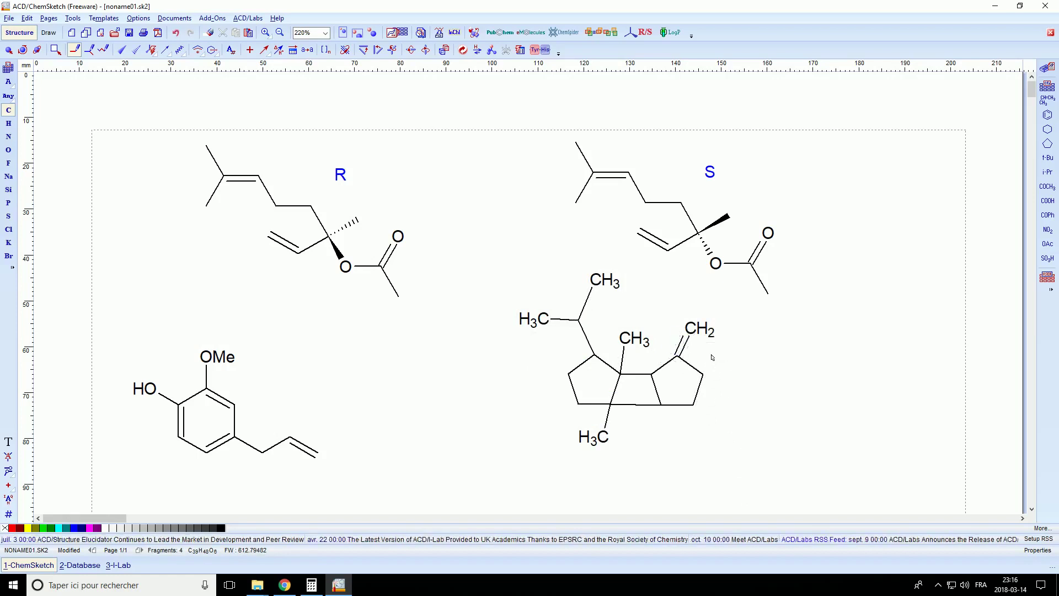
click(477, 50)
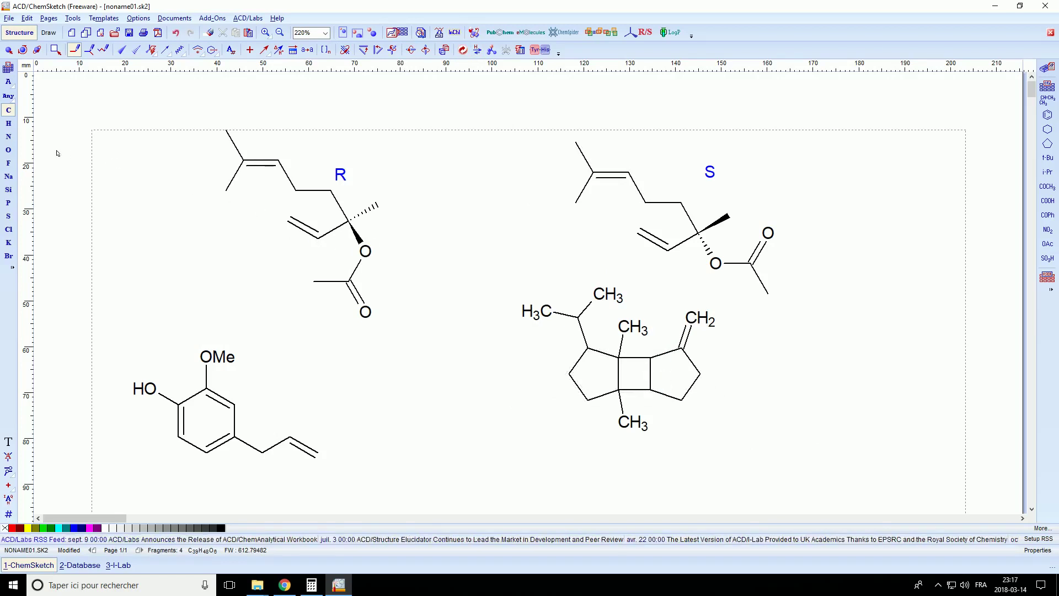
- Attach a hydrogen to each of the right ring's two fusion carbons, one pointing up and one pointing down
click(10, 124)
drag(652, 396, 656, 418)
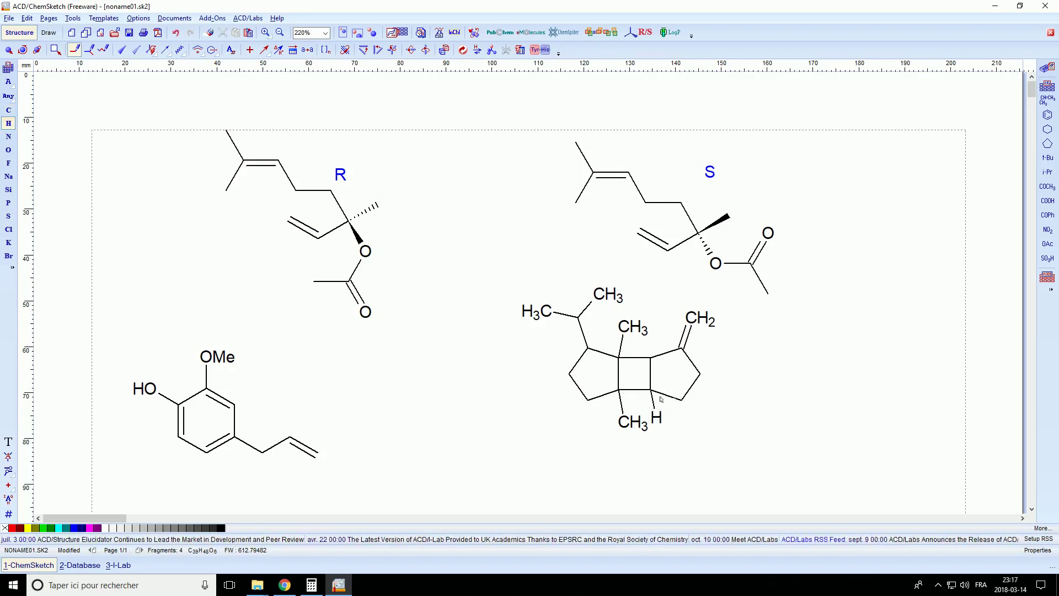
drag(656, 335, 656, 331)
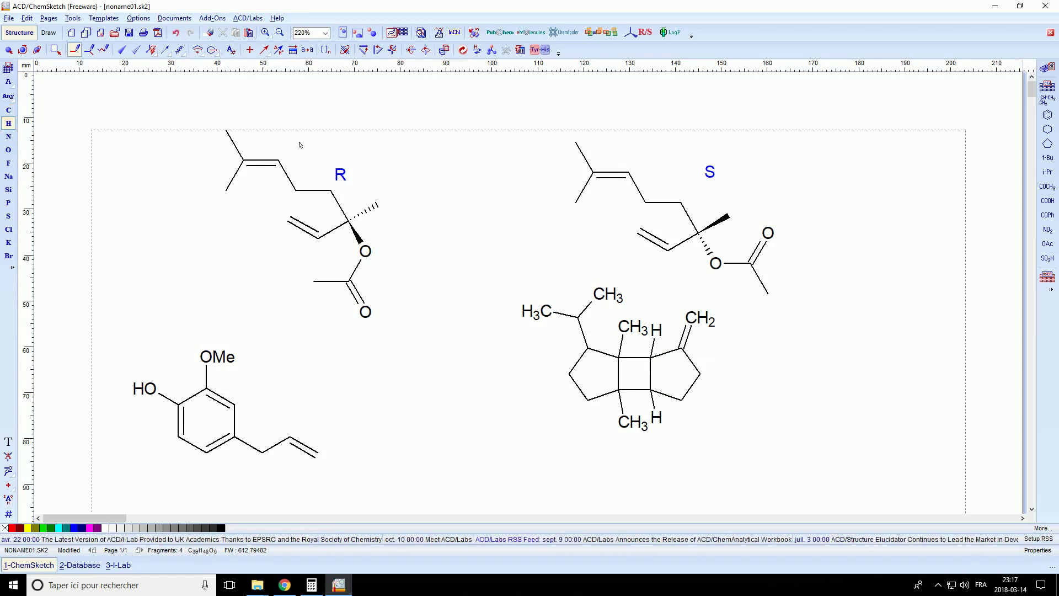
- Change the isopropyl and both methyl bonds to solid up stereo bonds, and both hydrogen bonds to hashed down stereo bonds
click(123, 52)
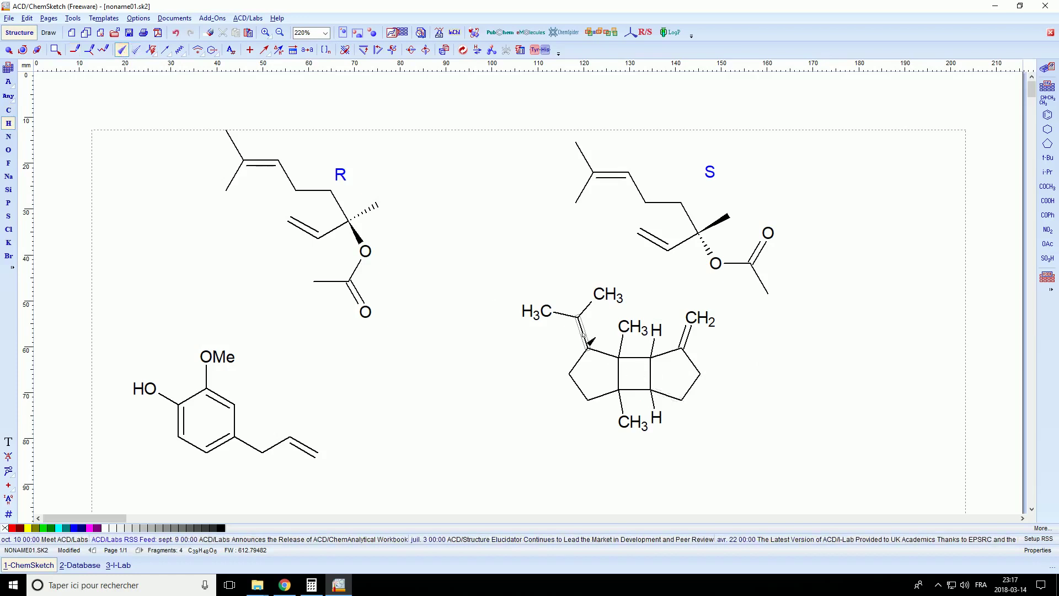
click(583, 332)
click(622, 343)
click(622, 403)
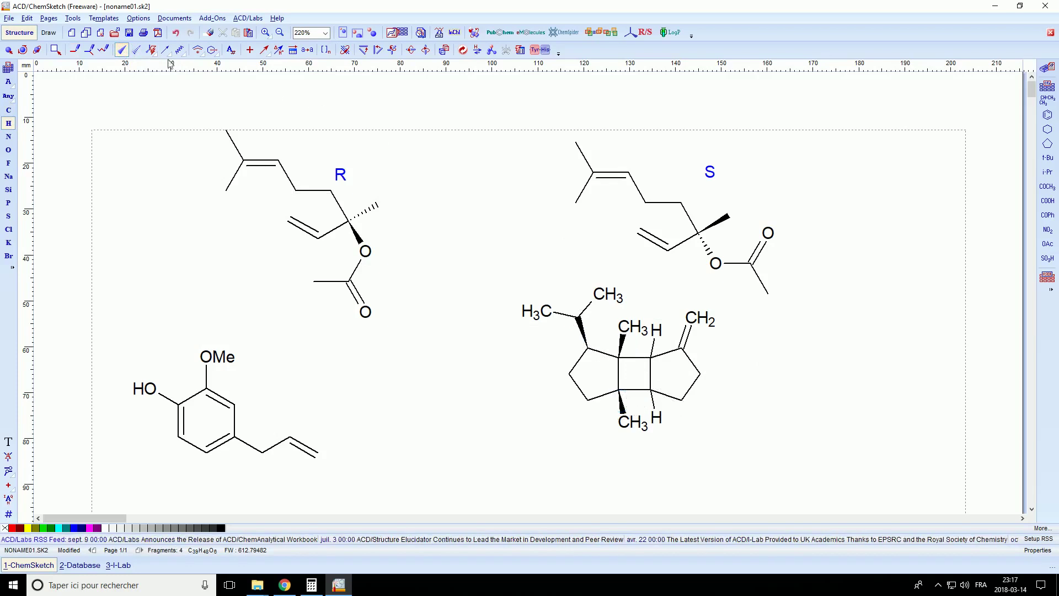
click(137, 51)
click(653, 345)
click(653, 405)
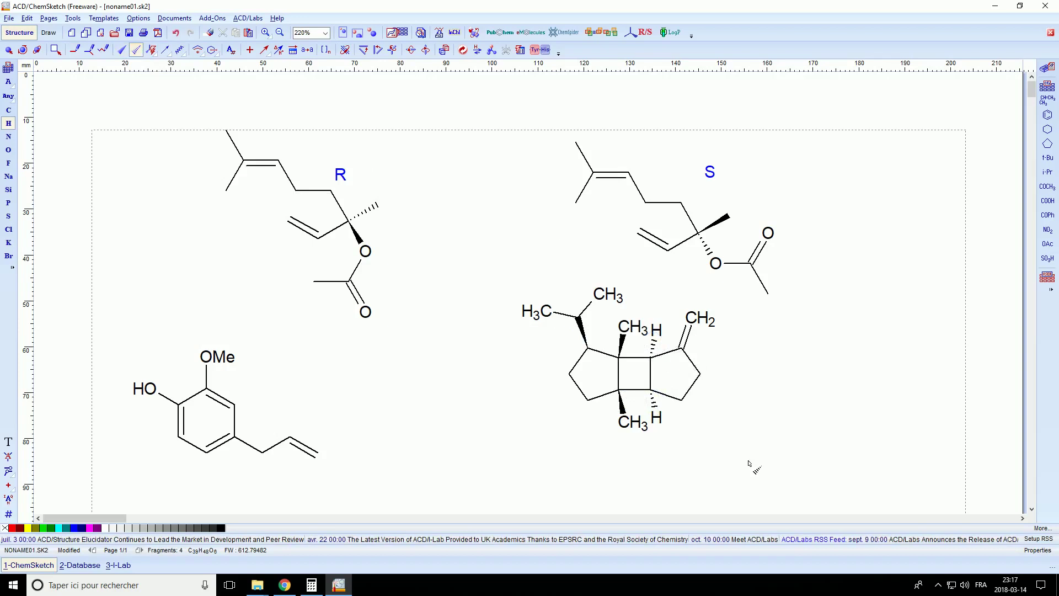
- Replace the tricyclic molecule's terminal CH3 and CH2 groups with unlabelled bond ends and clean the structures
click(8, 471)
click(536, 312)
click(607, 296)
click(629, 325)
click(699, 320)
click(631, 424)
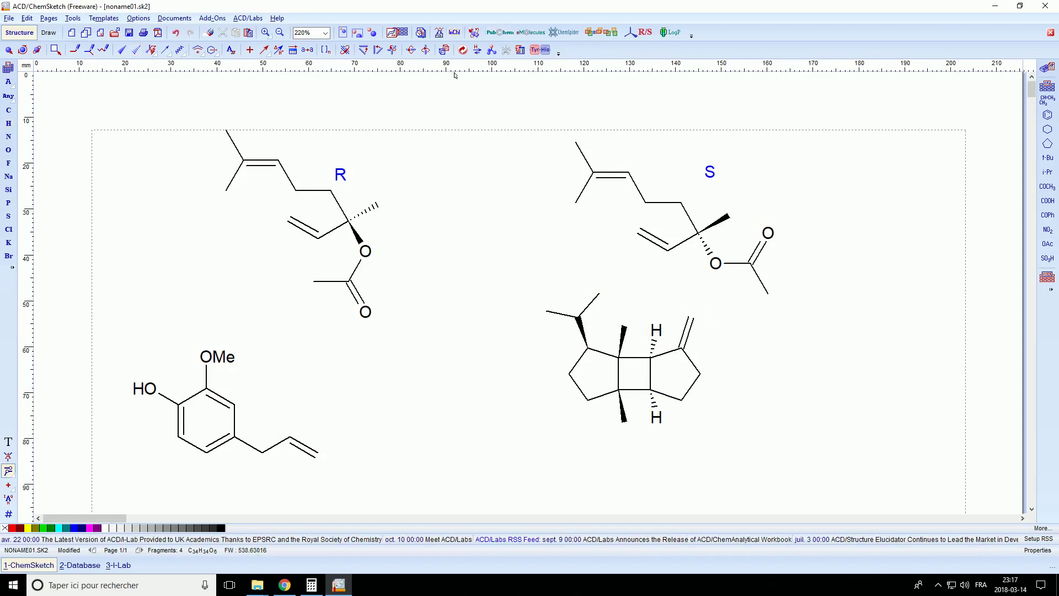
click(463, 50)
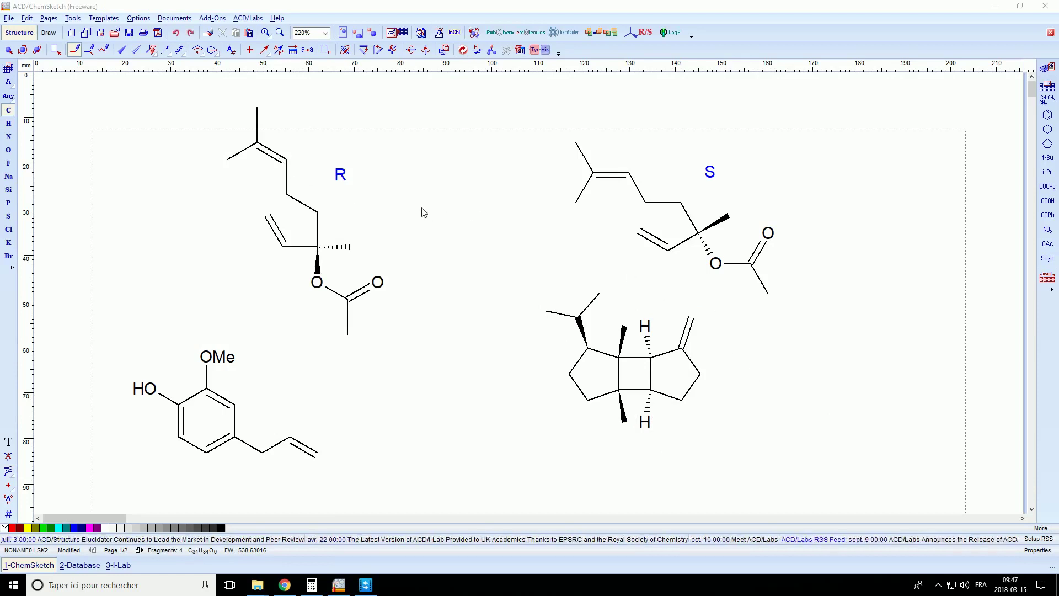
- Add a new blank page to the document and return to the first page
click(48, 19)
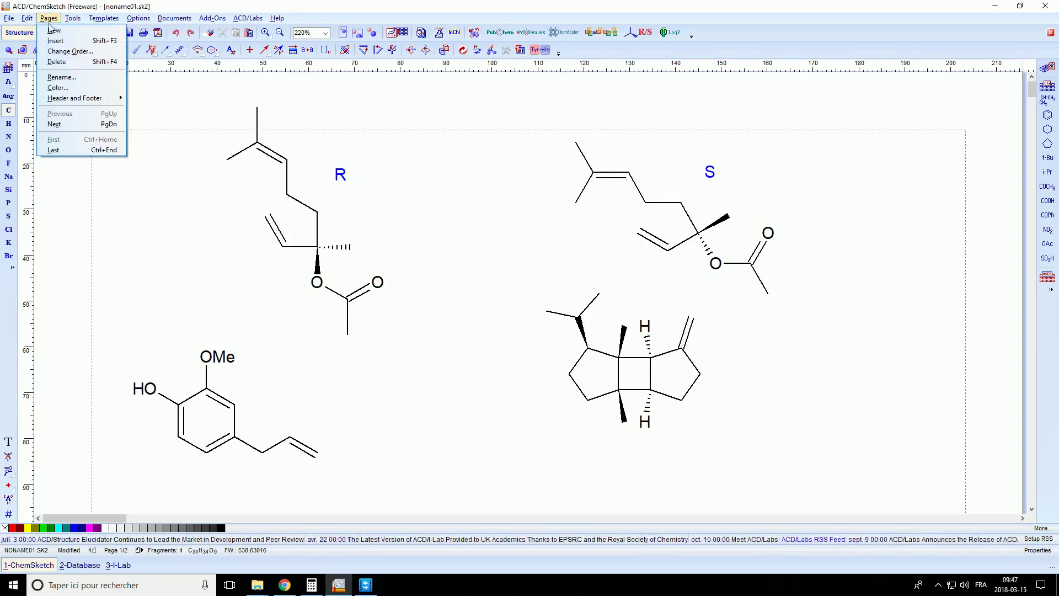
click(52, 30)
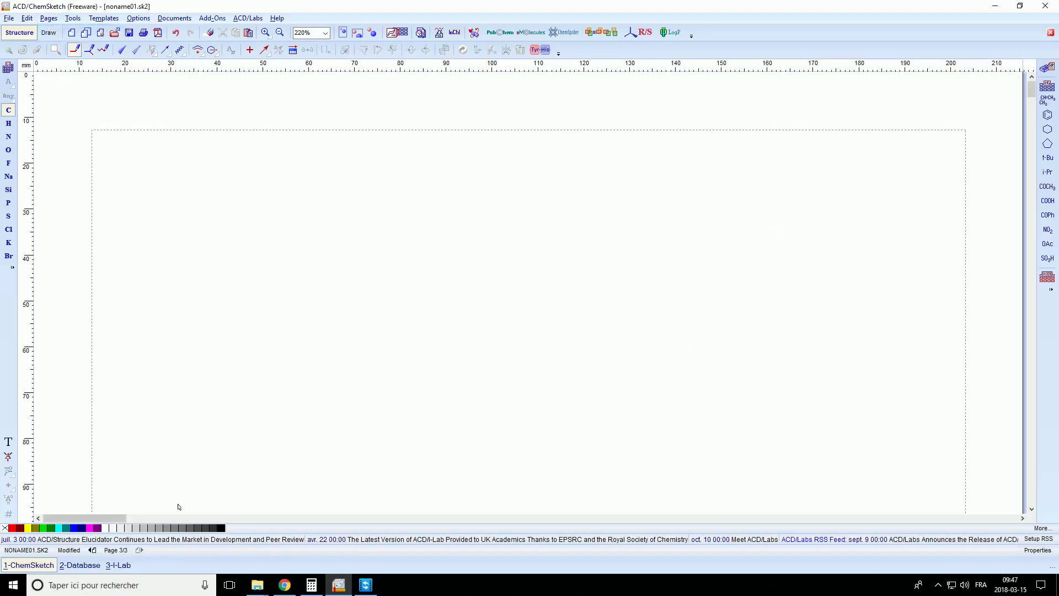
click(93, 550)
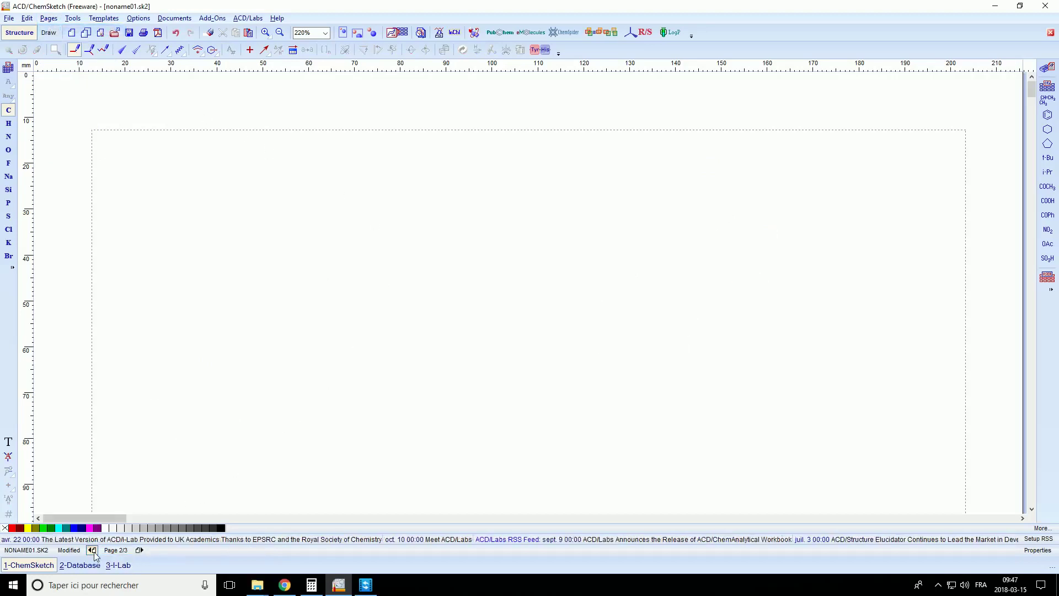
click(93, 550)
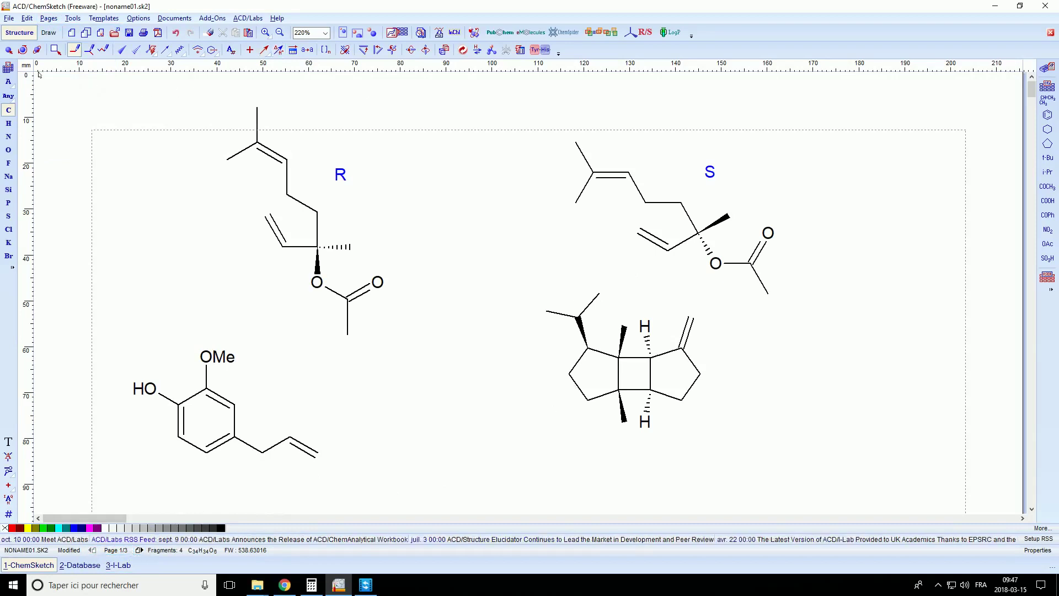
- Copy the tricyclic molecule from page 1 and paste it onto page 2
click(9, 49)
drag(509, 276, 731, 451)
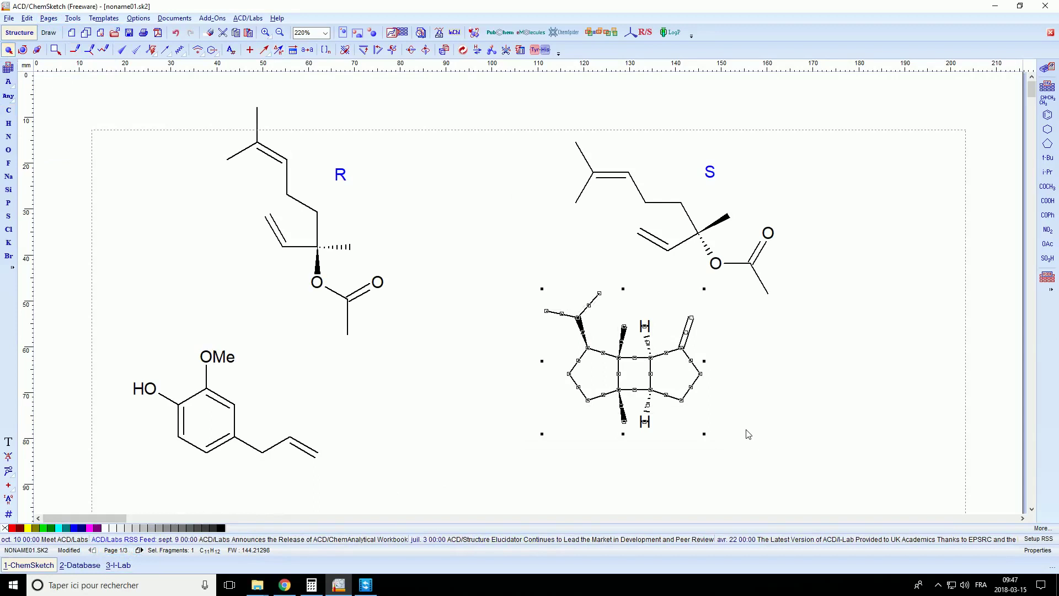
click(139, 550)
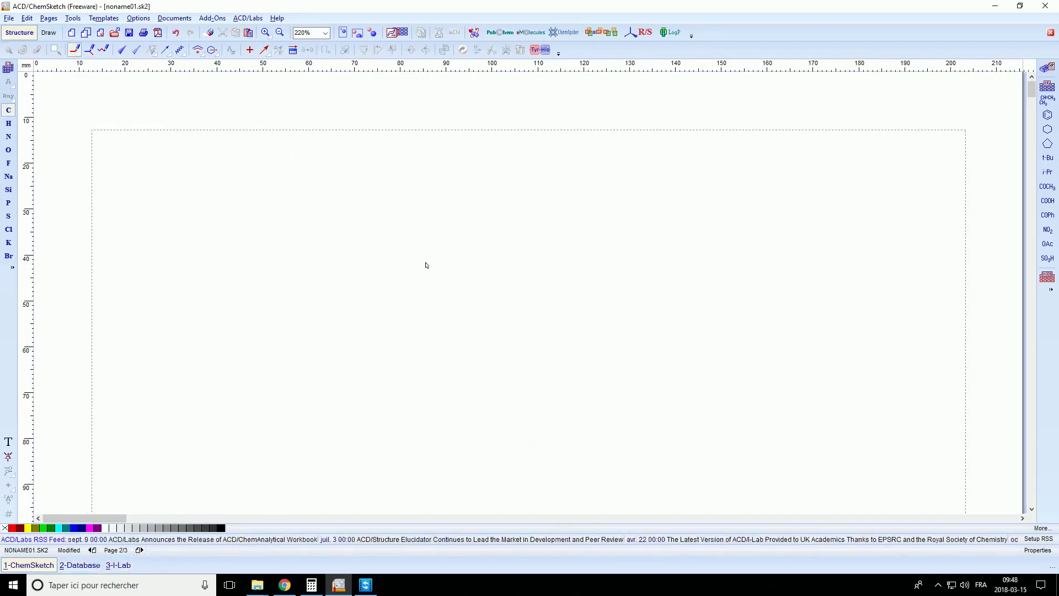
key(ctrl+v)
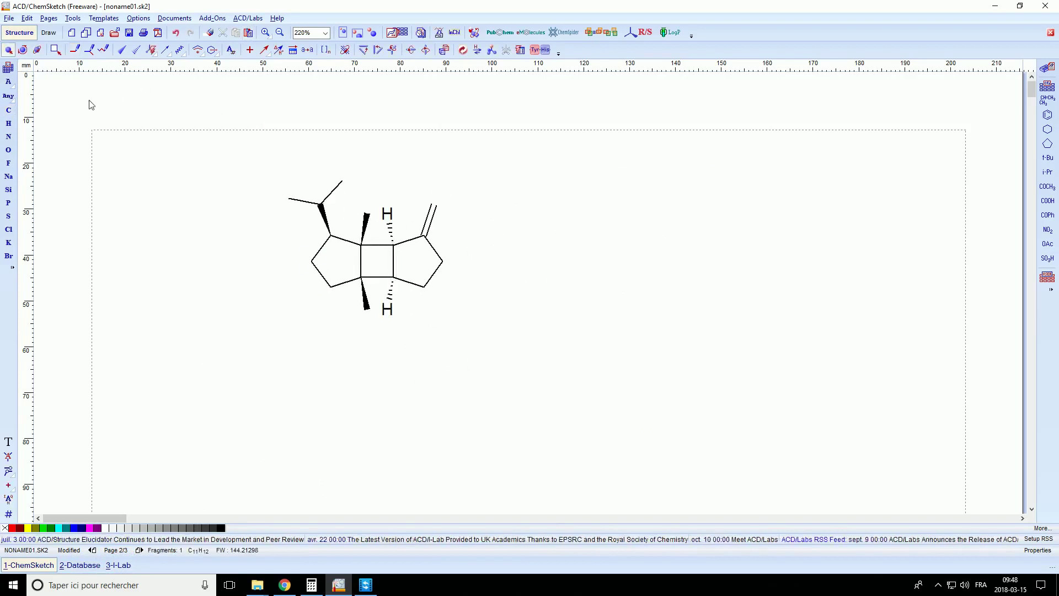
- Enlarge the pasted tricyclic molecule proportionally until it is about 73 mm wide
key(ctrl+a)
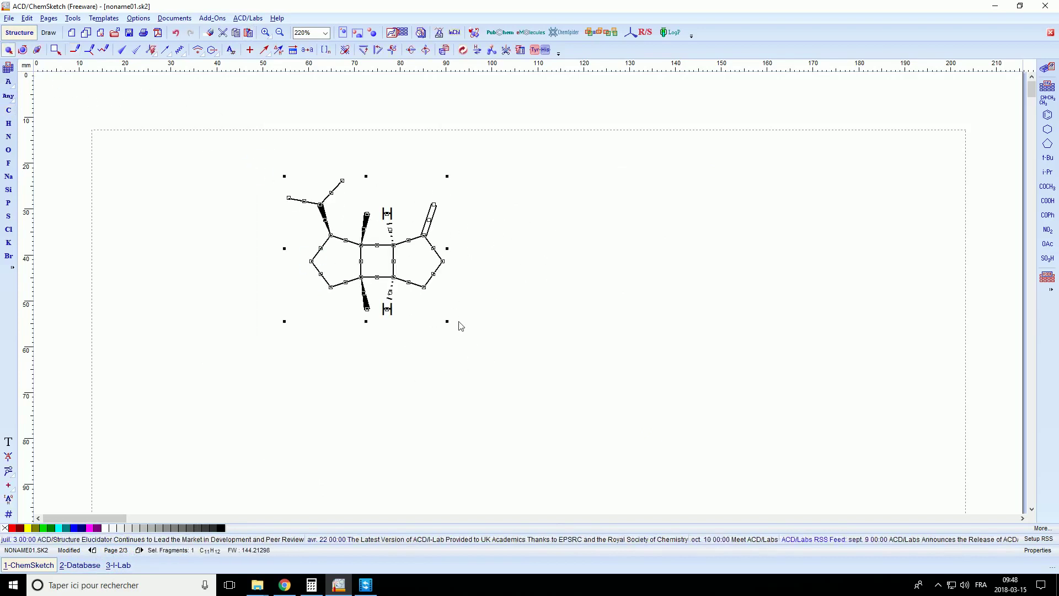
drag(456, 329, 682, 435)
click(175, 161)
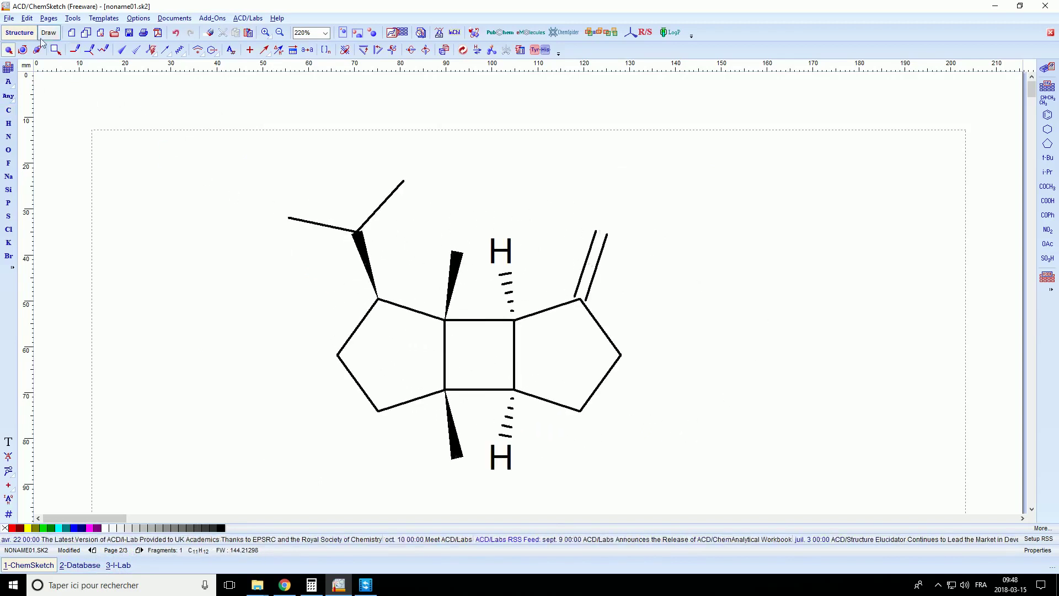
- Start saving a copy of the document in the Chemsketch folder with JPEG Image (*.jpg) as the file type
click(12, 21)
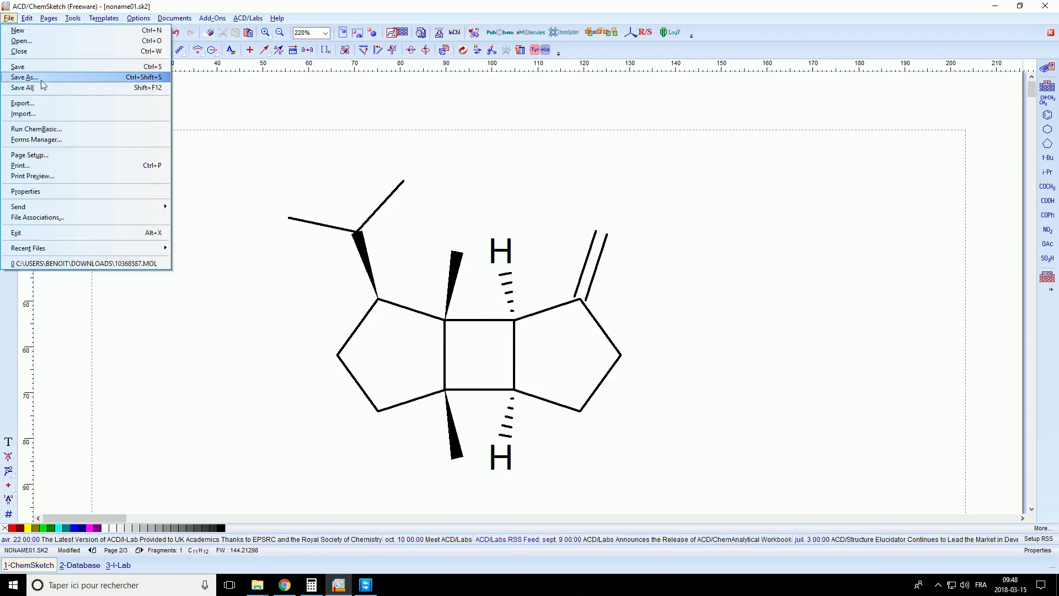
click(82, 81)
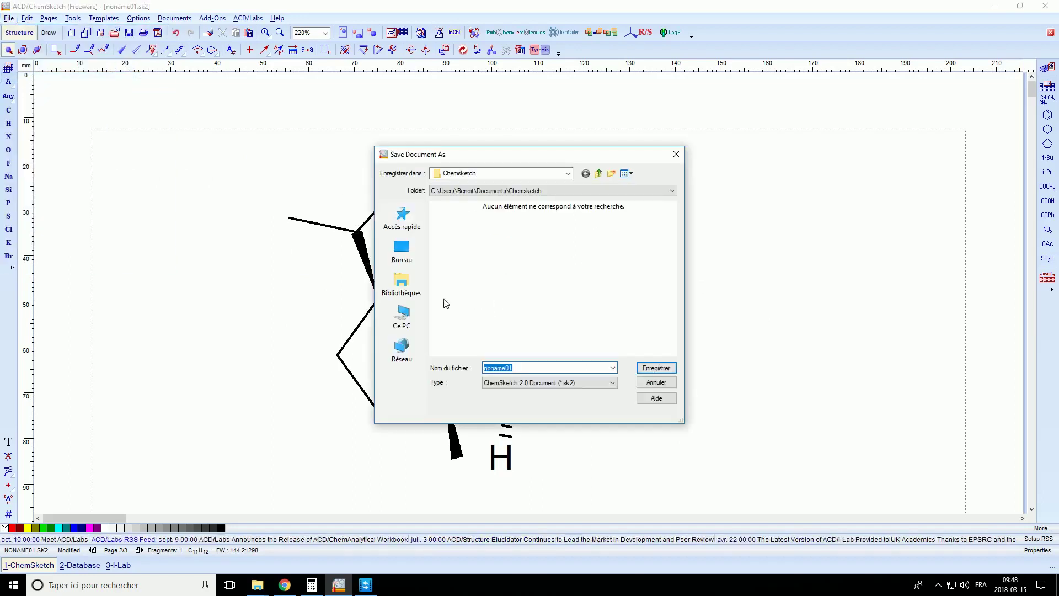
click(422, 228)
double_click(473, 290)
double_click(473, 236)
click(611, 382)
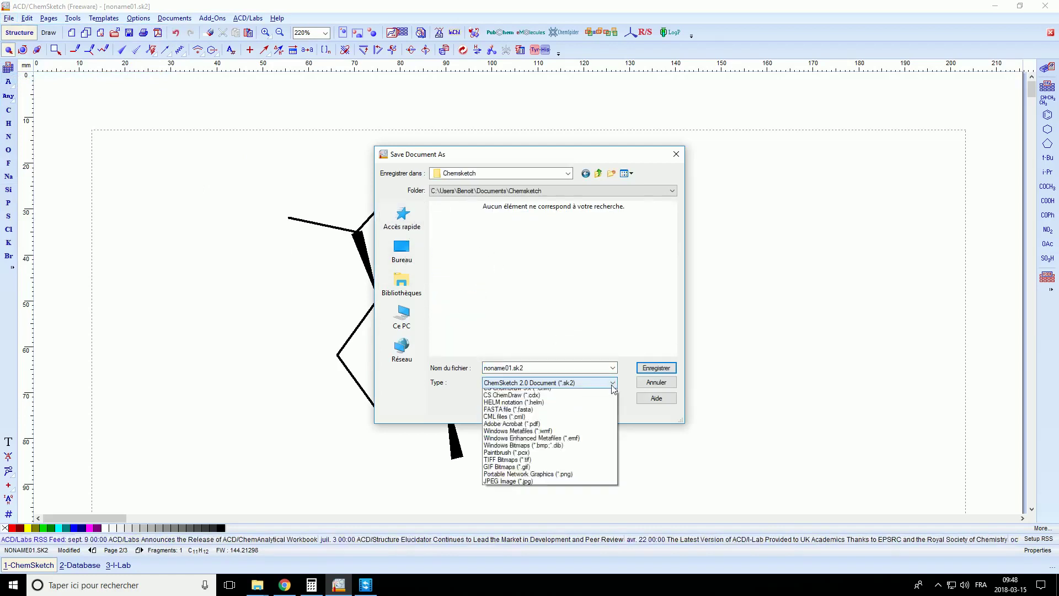
click(528, 529)
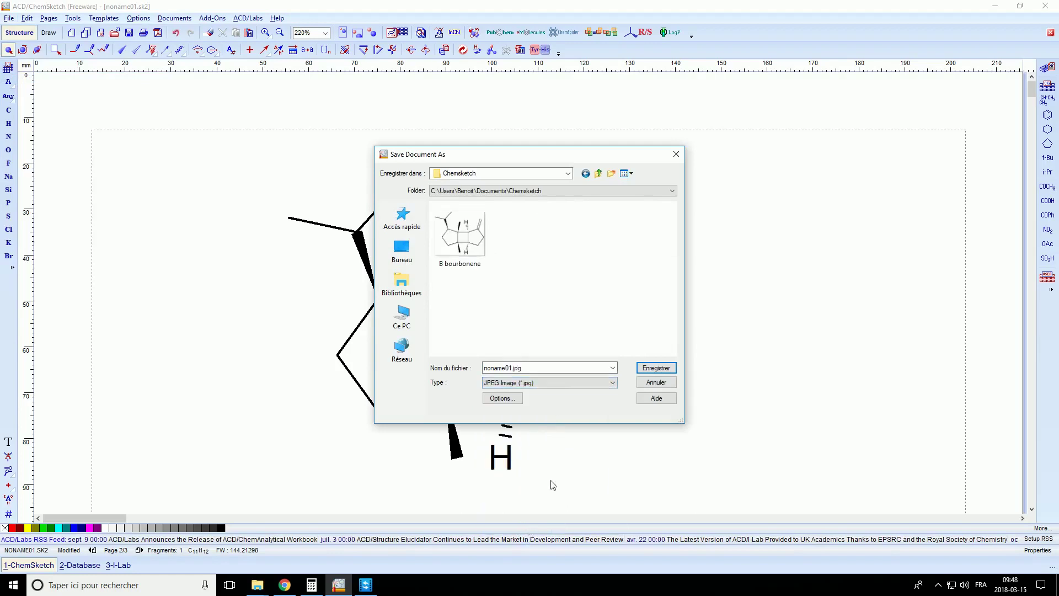
- Save the page as B bourbonene.jpg, overwriting the existing file and accepting both export warnings
click(460, 235)
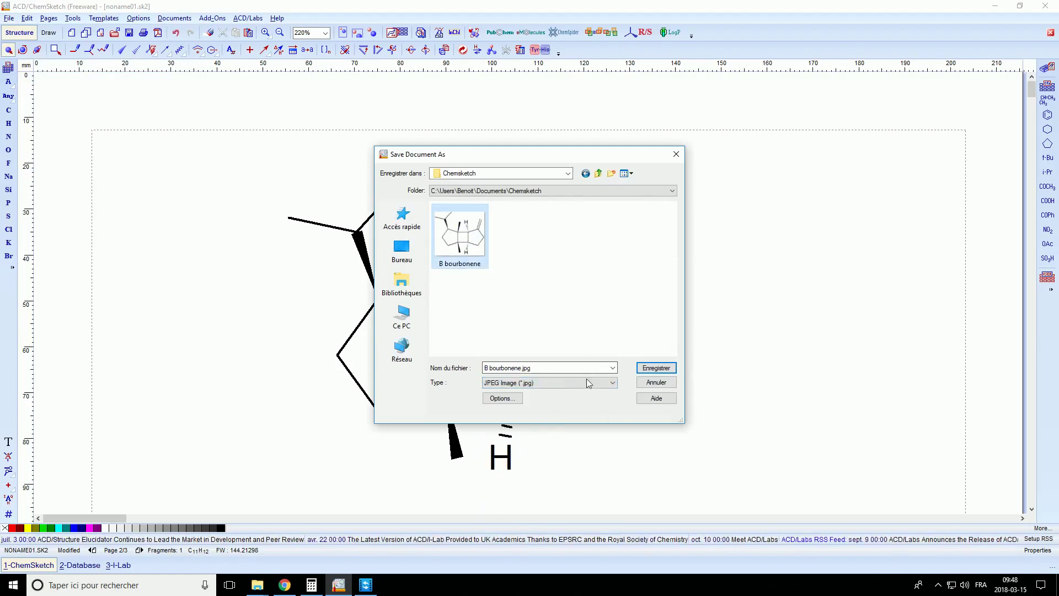
click(656, 368)
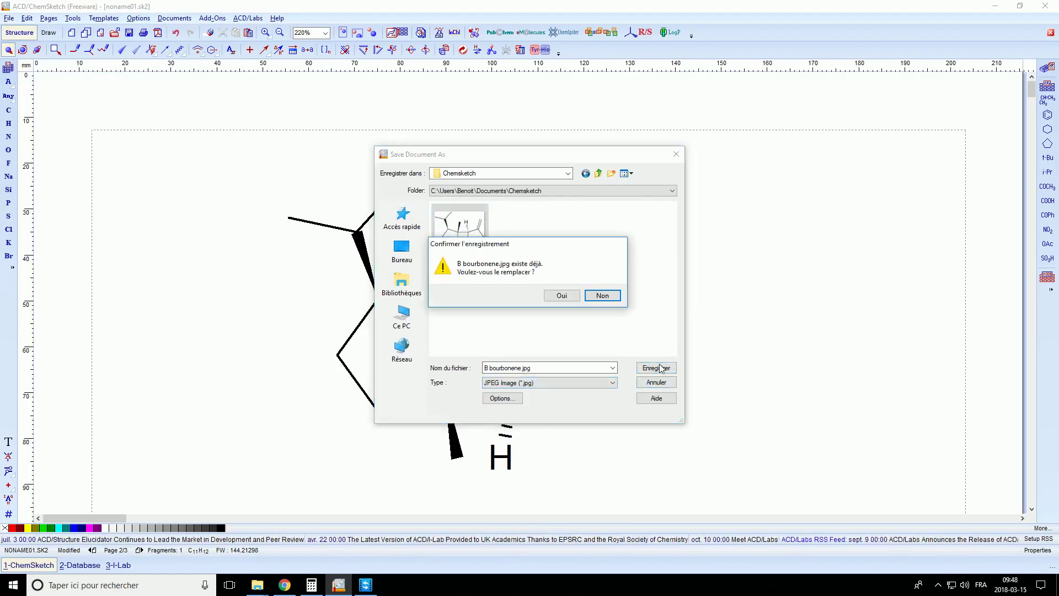
click(562, 296)
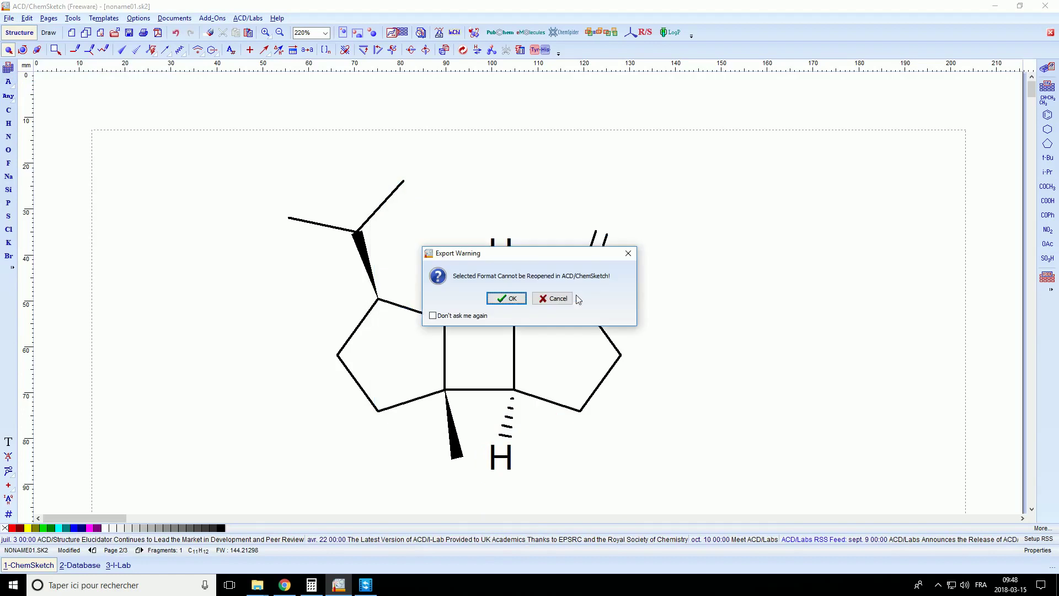
click(505, 299)
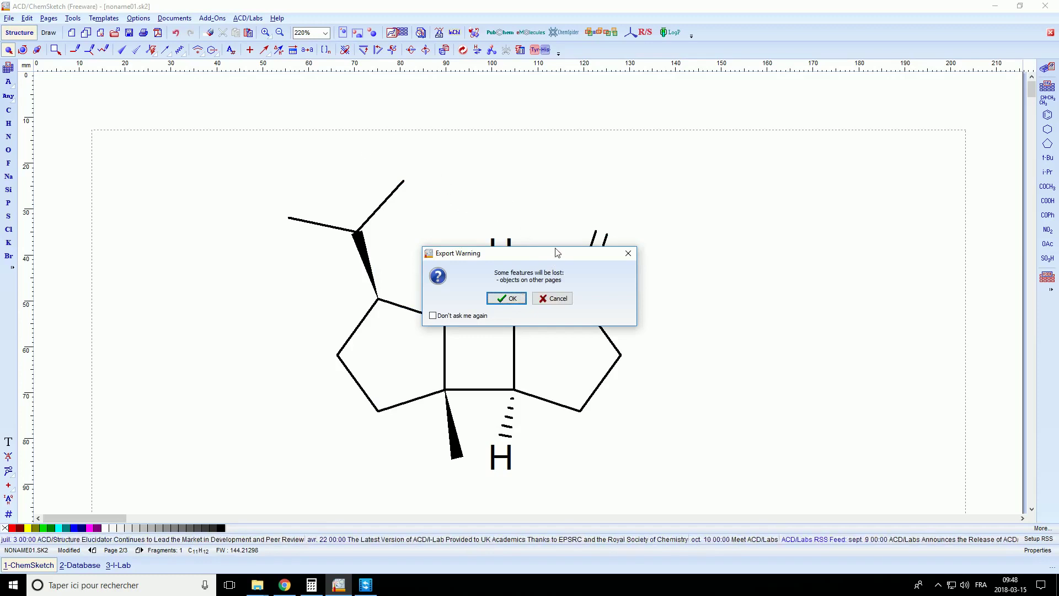
click(512, 299)
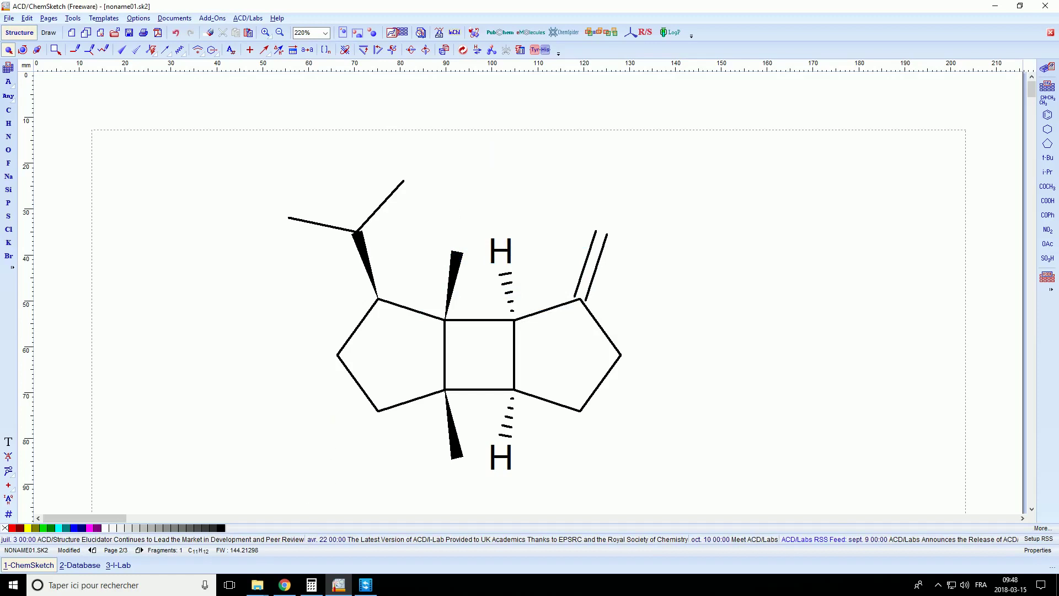
- Open the exported B bourbonene.jpg image from the Chemsketch folder in the Photos viewer to check it
click(257, 584)
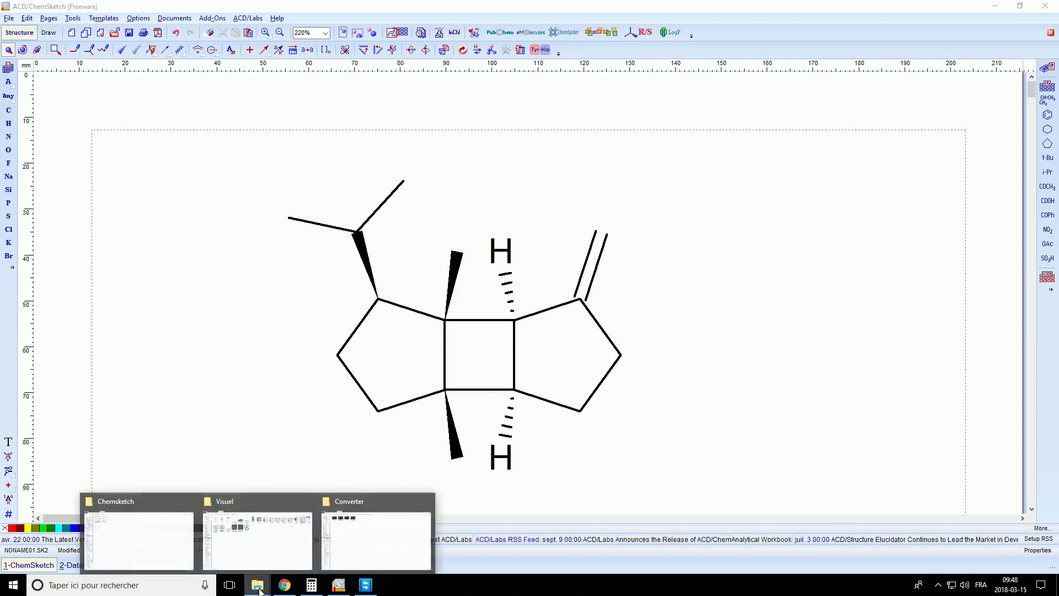
click(185, 539)
double_click(128, 83)
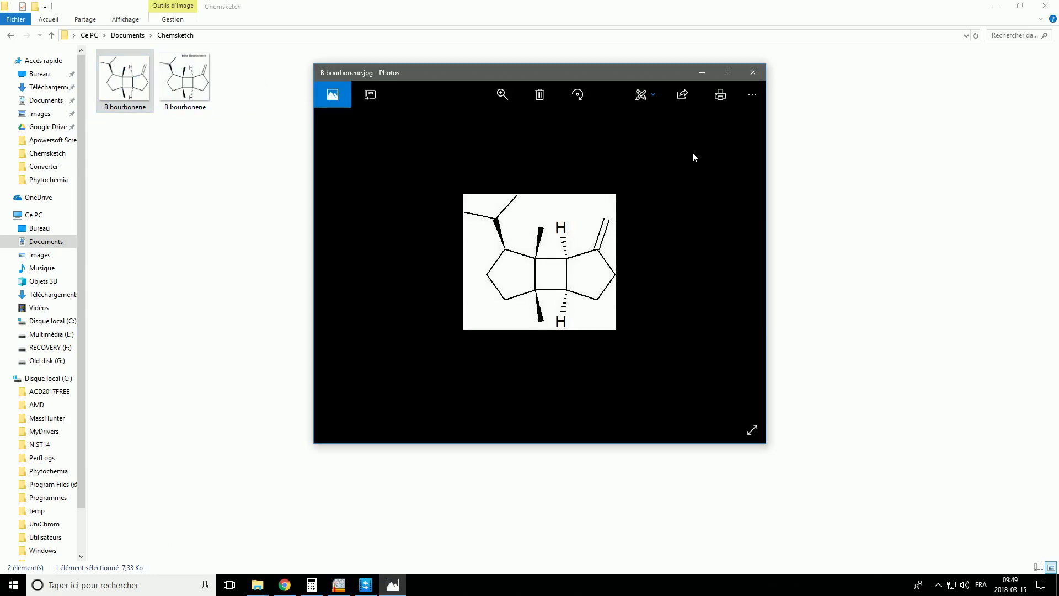
- Switch to Chrome, search for chemspider paclitaxel in a new tab and open the compound's ChemSpider record
click(289, 586)
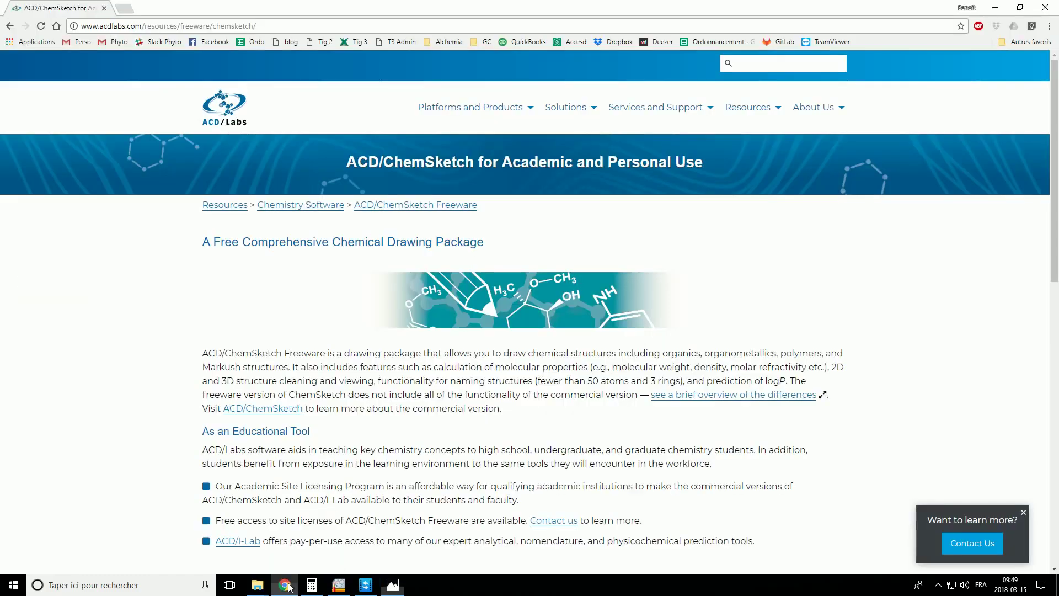
click(125, 9)
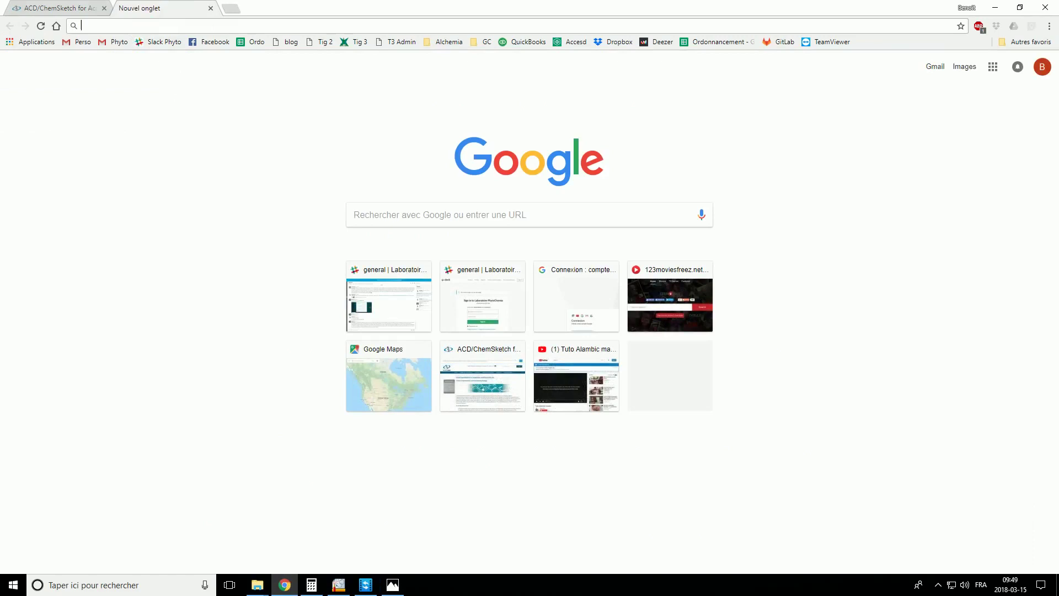
text(chemspider paclitaxel)
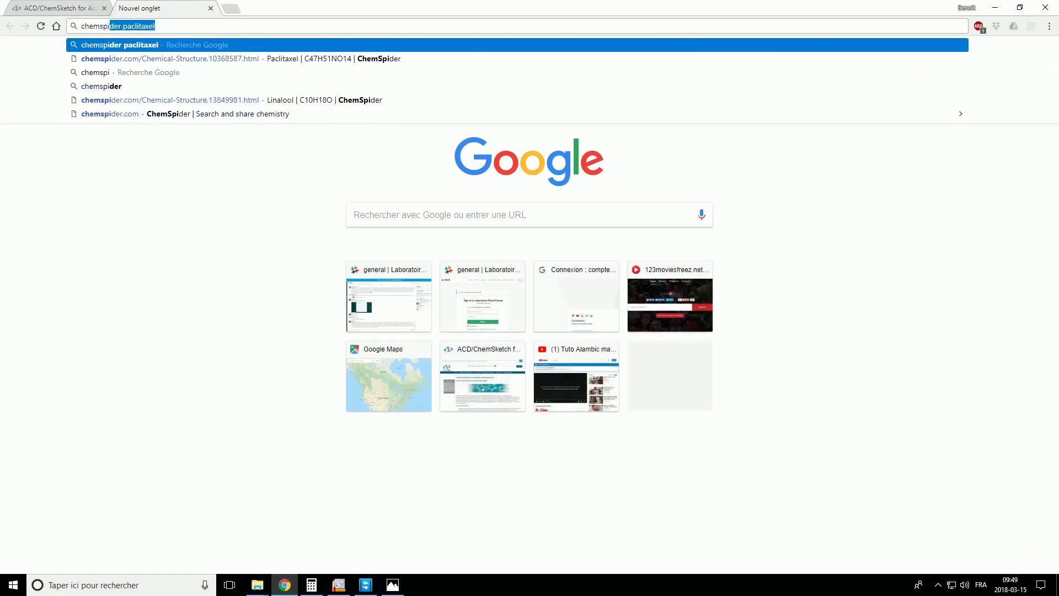
click(117, 47)
click(190, 153)
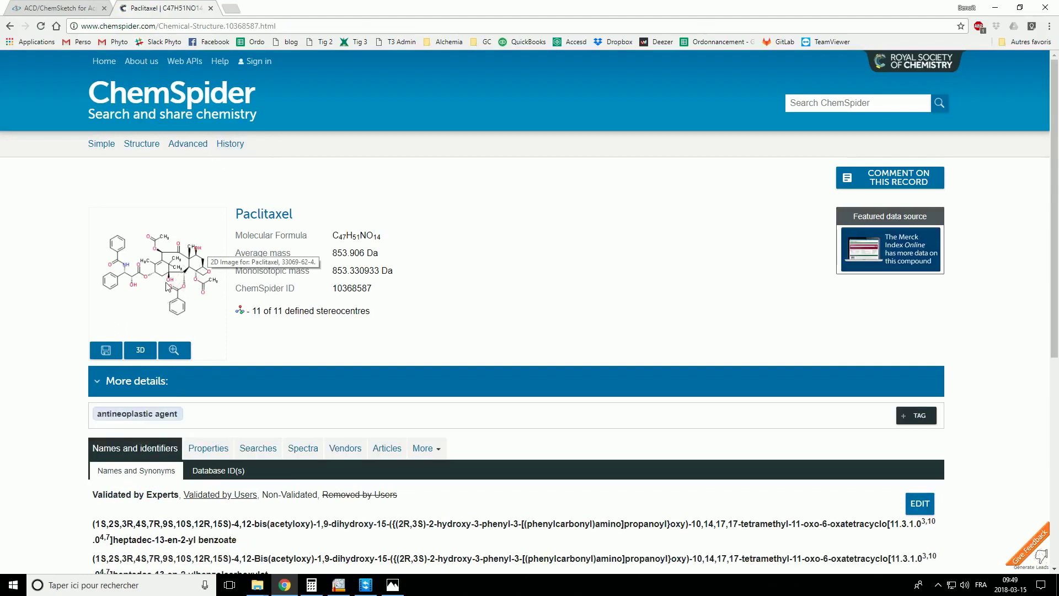
- Download the paclitaxel structure as a .mol file from ChemSpider and open it in ChemSketch
click(113, 350)
click(108, 349)
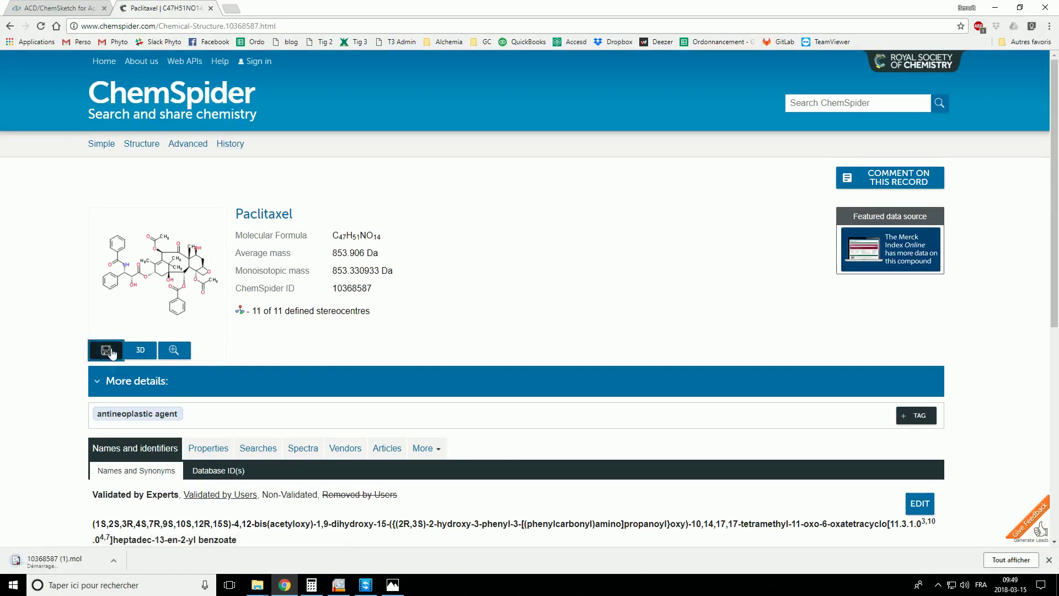
click(51, 563)
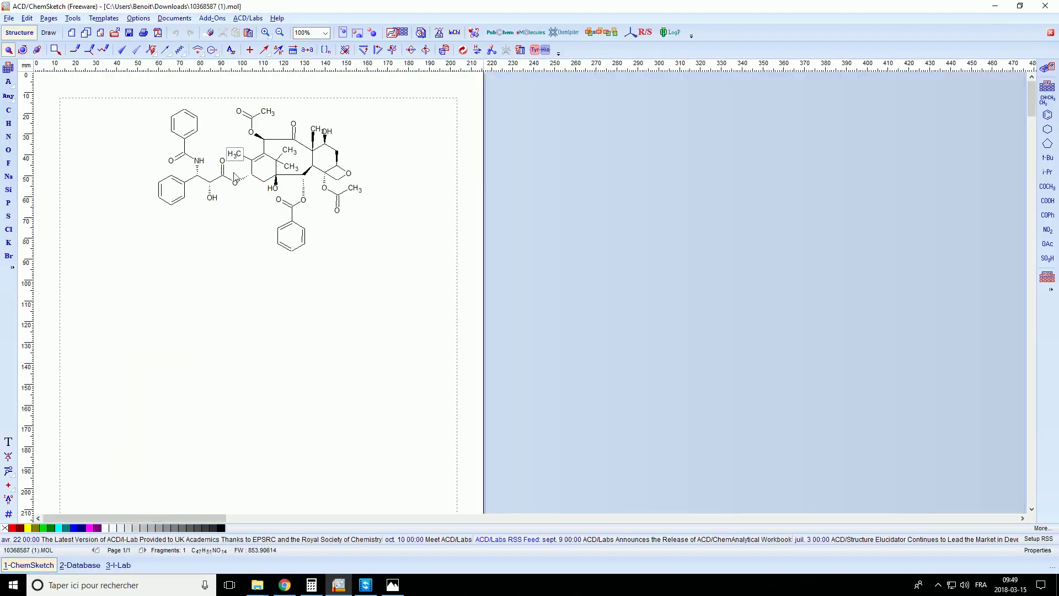
- Remove the six methyl labels (CH3 and H3C) from the paclitaxel structure, keeping only the bond lines
click(8, 470)
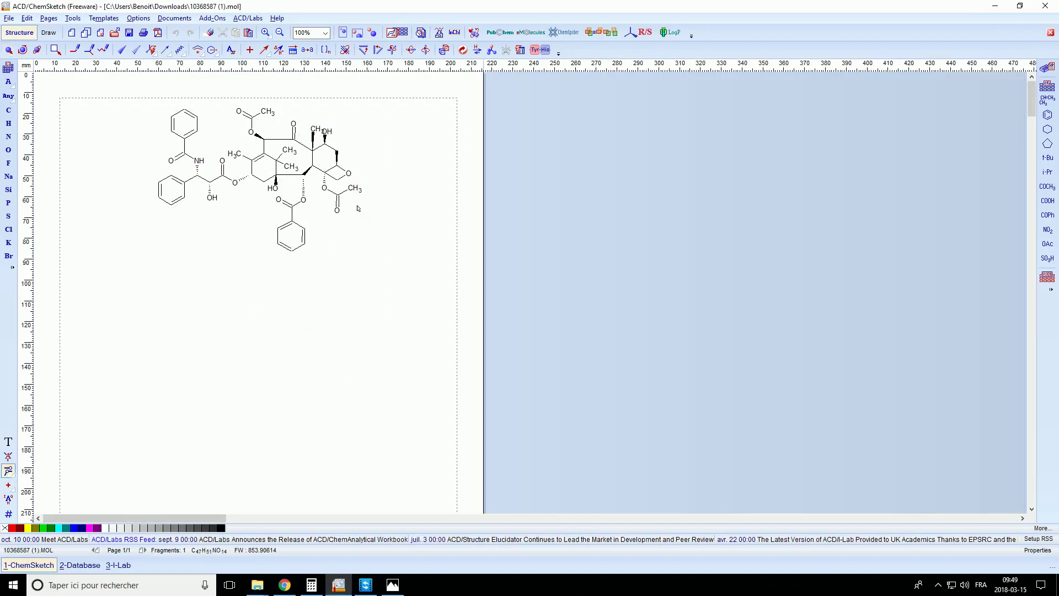
click(354, 188)
click(313, 129)
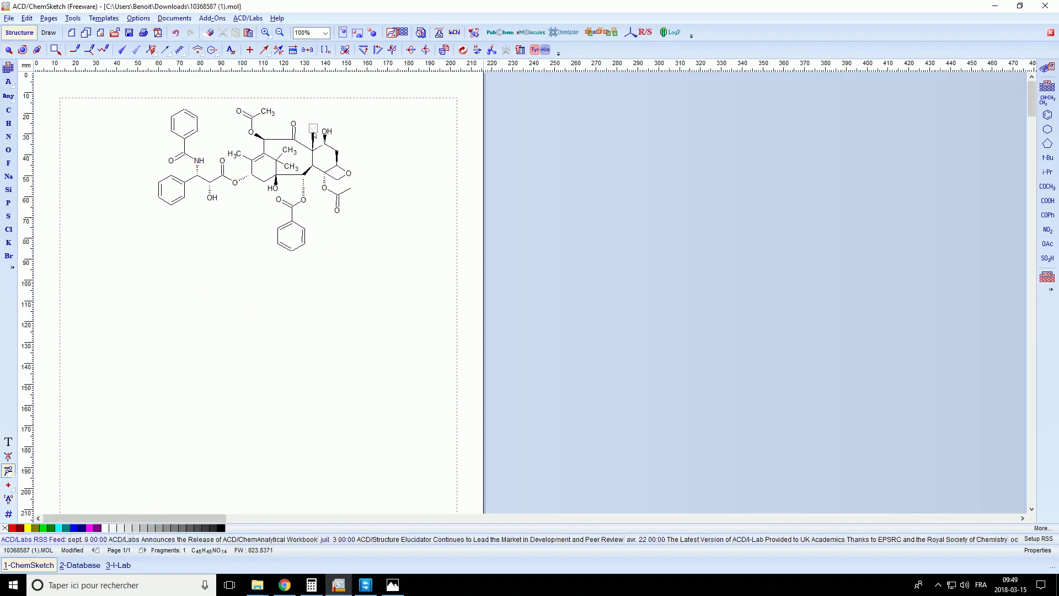
click(291, 167)
click(289, 150)
click(267, 112)
click(238, 156)
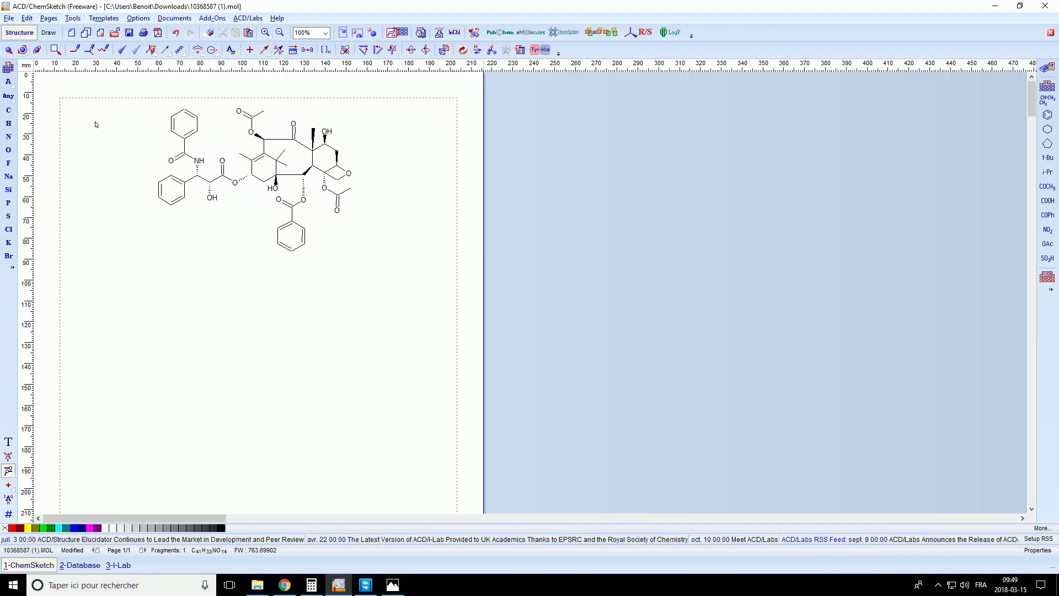
- Open the file commands for the edited paclitaxel document
click(9, 18)
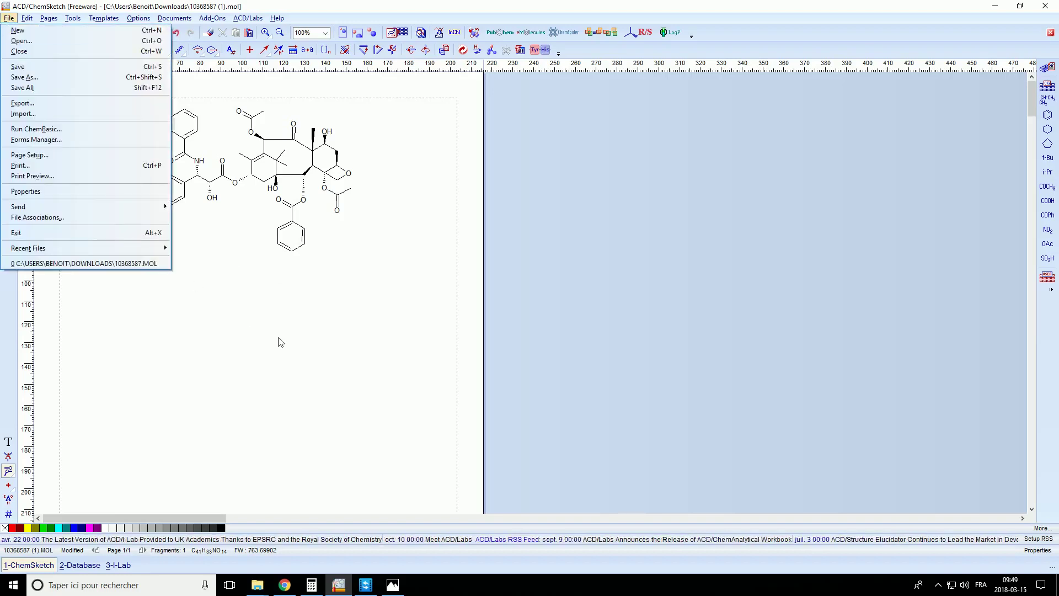